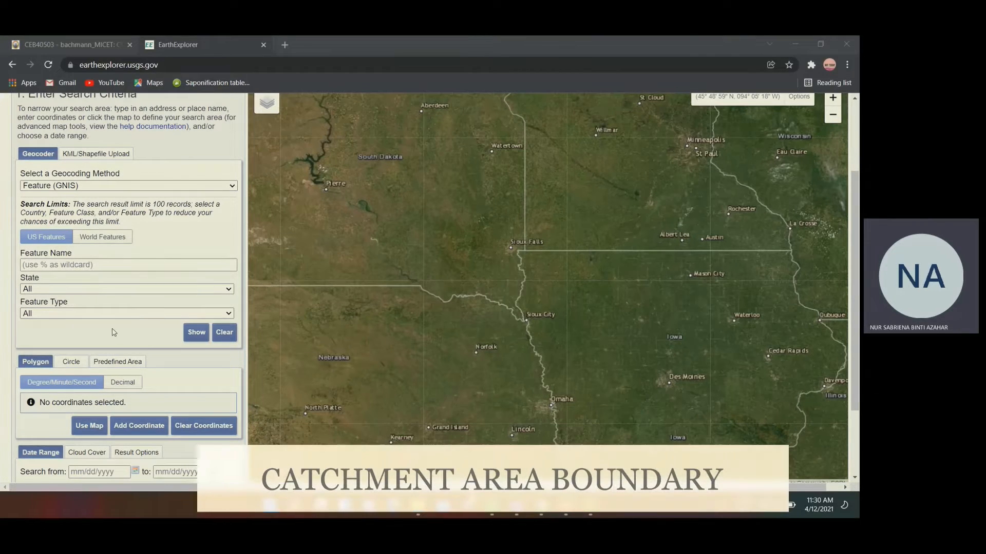
- Switch the polygon search area's coordinate format to Decimal
scroll(113, 332, down, 1)
scroll(113, 332, up, 2)
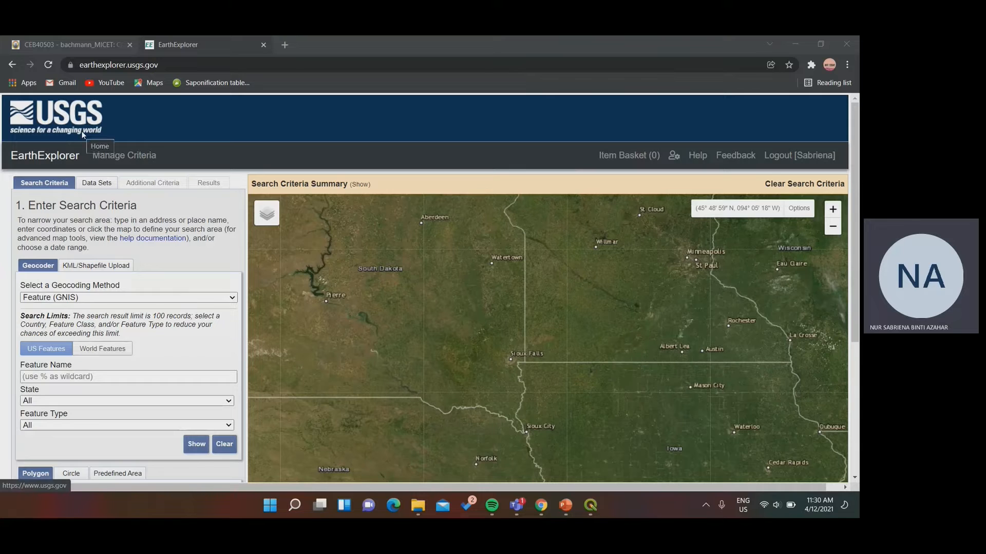
scroll(105, 410, down, 2)
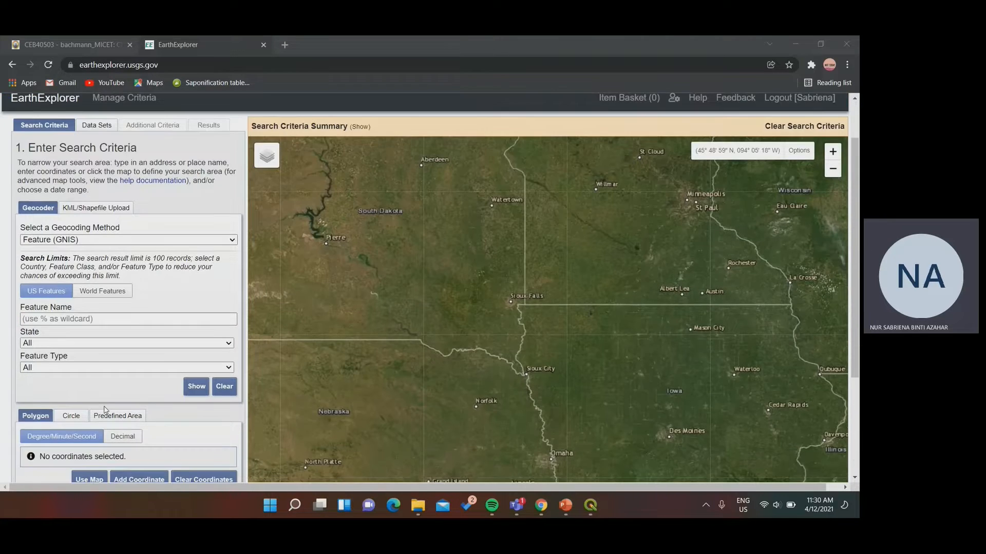
scroll(105, 409, down, 4)
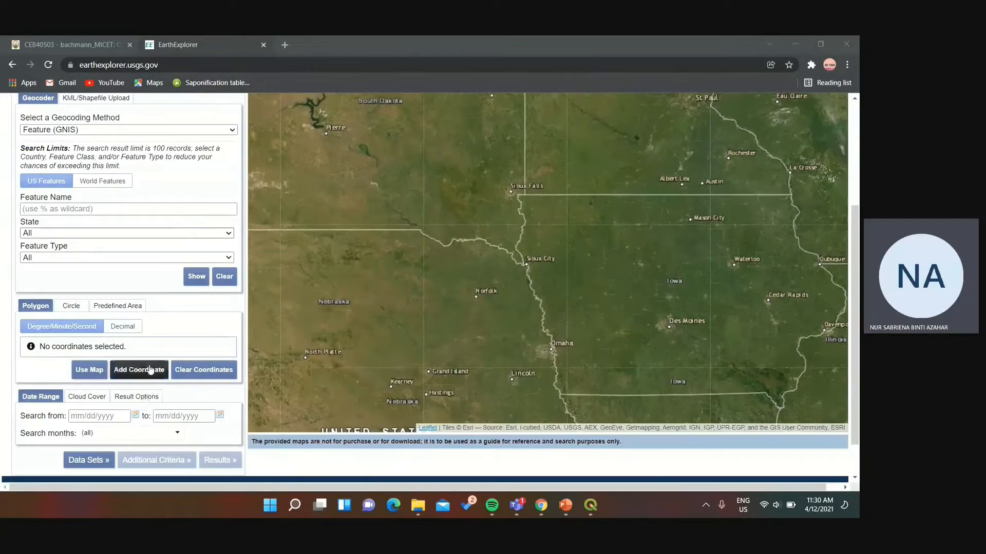
click(150, 370)
click(516, 316)
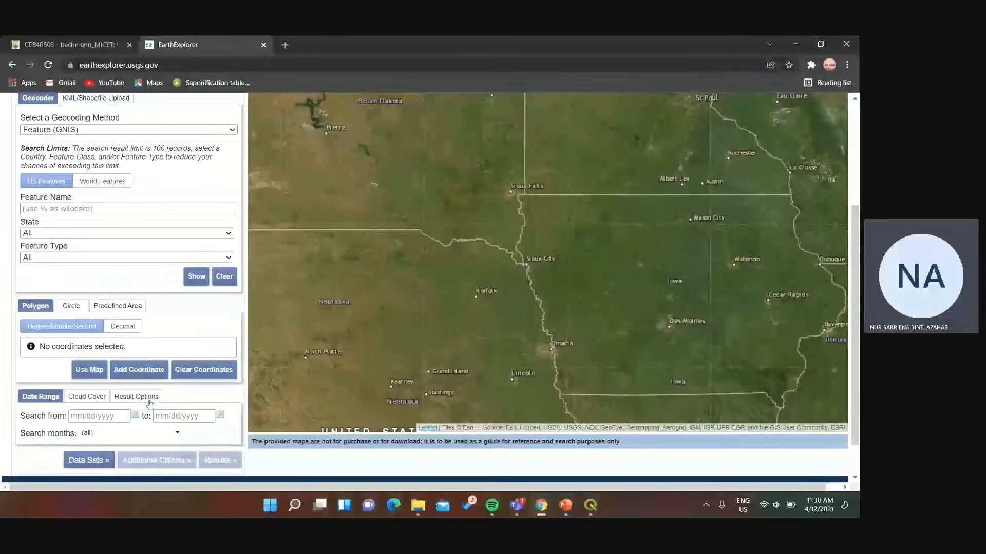
click(122, 326)
- Add a search area coordinate with latitude 2.059395 and longitude 102.887886
click(149, 370)
click(401, 280)
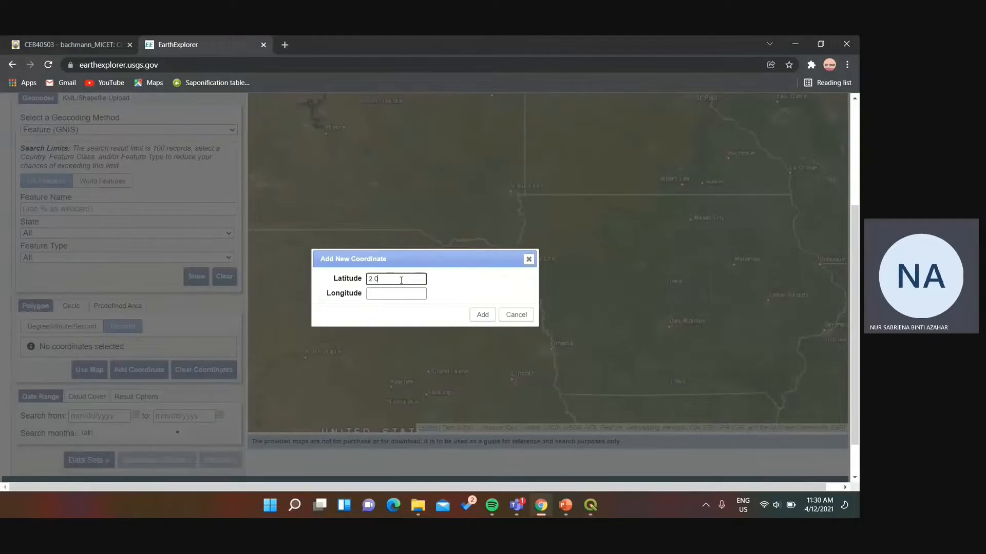
text(2.059395)
click(412, 298)
text(102.887886)
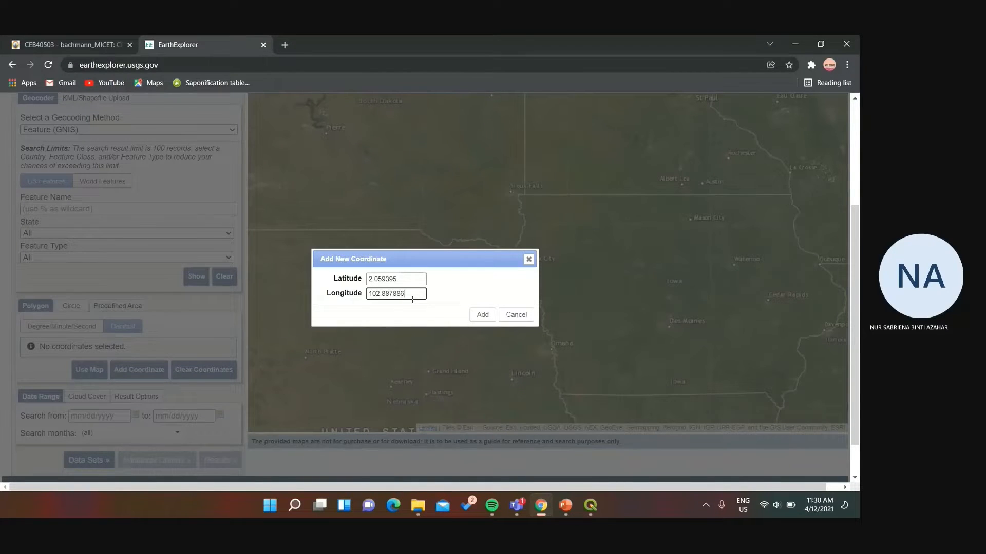
click(484, 317)
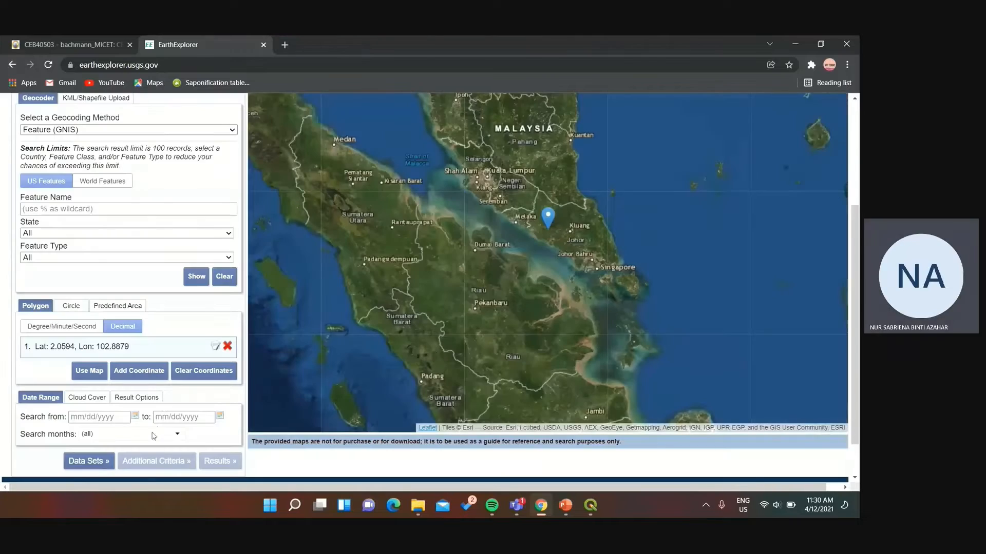
- Select the SRTM 1 Arc-Second Global data set from the Digital Elevation category for the search
scroll(531, 248, up, 5)
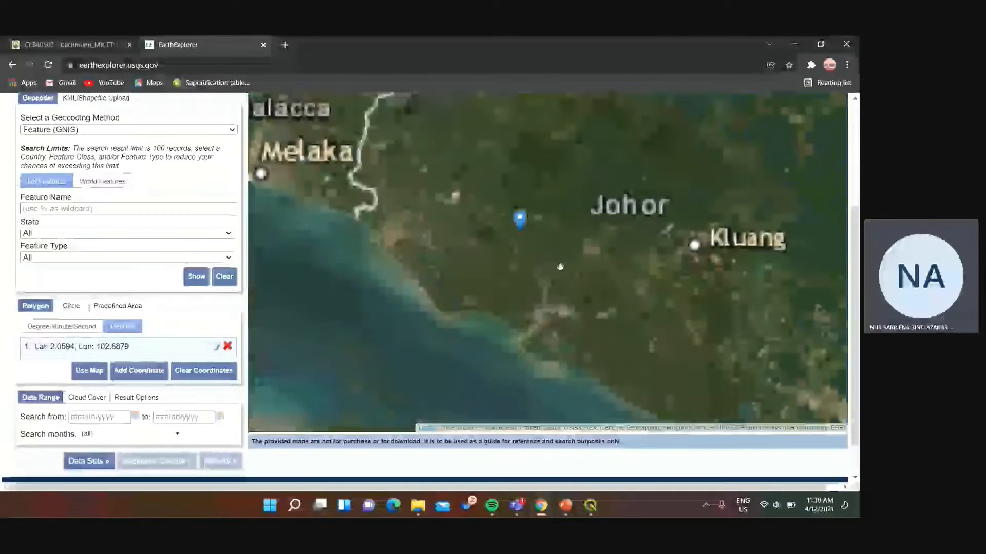
scroll(526, 243, up, 1)
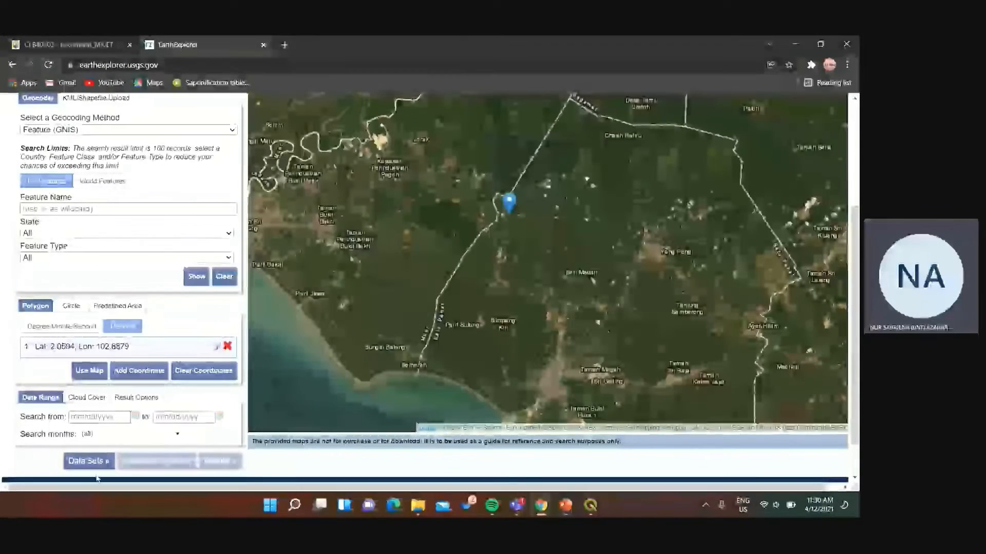
click(88, 461)
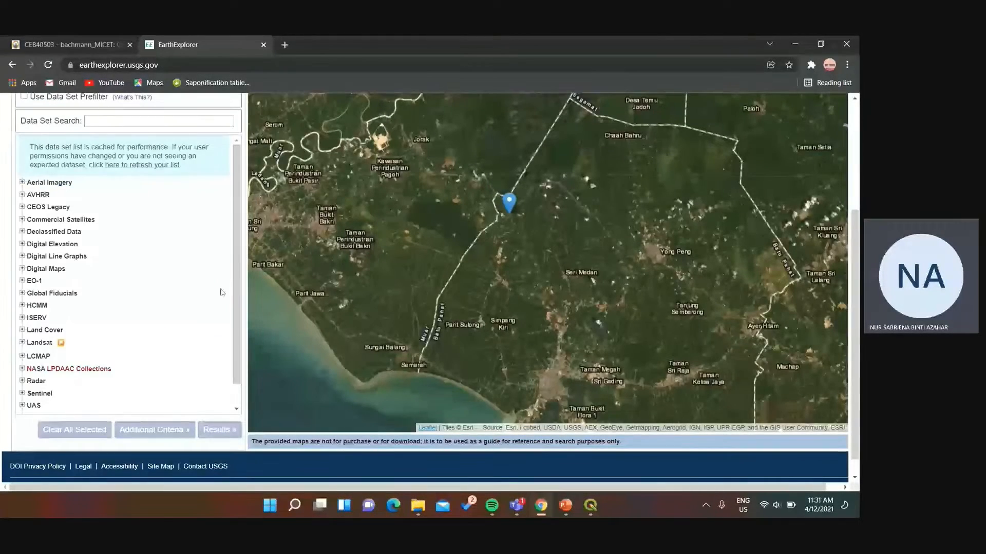
scroll(2, 179, up, 2)
scroll(2, 178, down, 3)
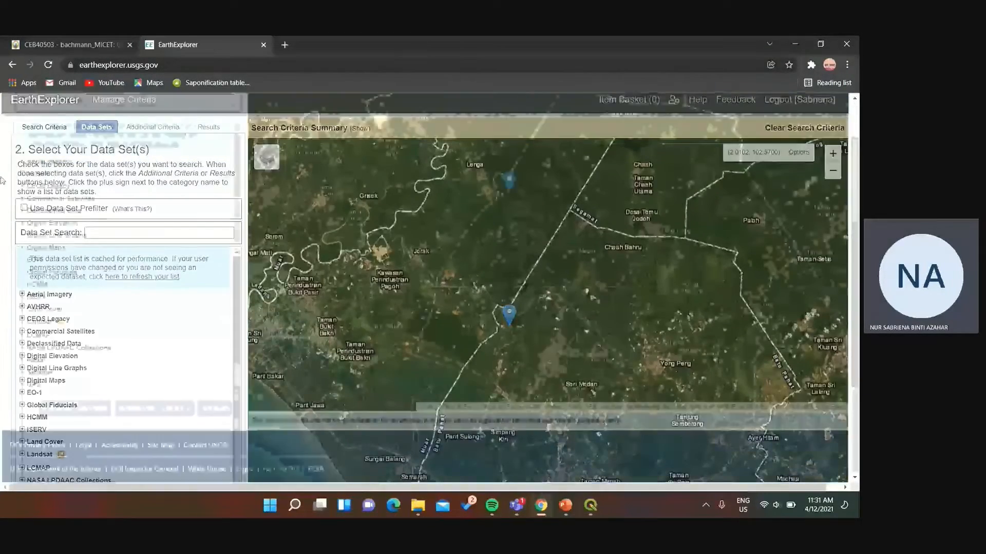
scroll(85, 232, down, 1)
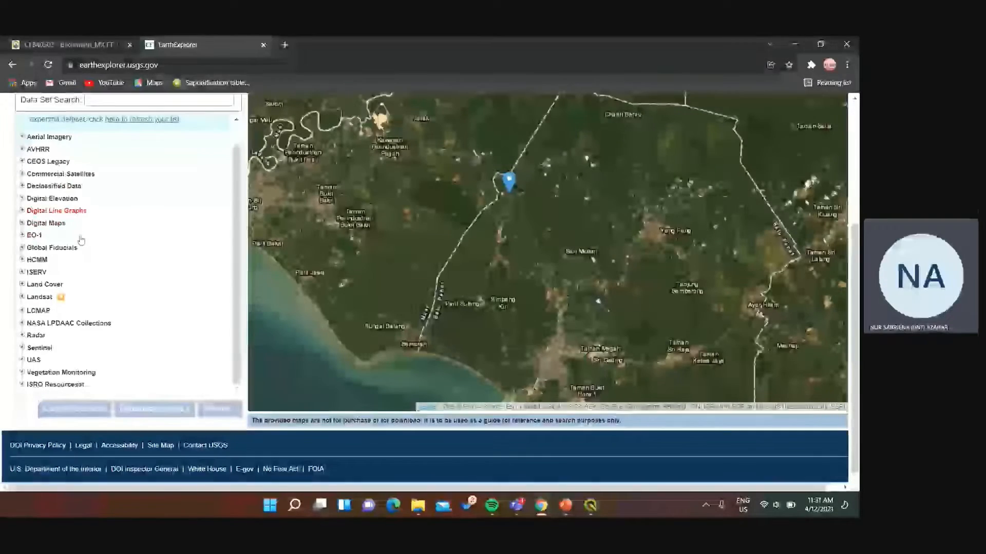
click(51, 199)
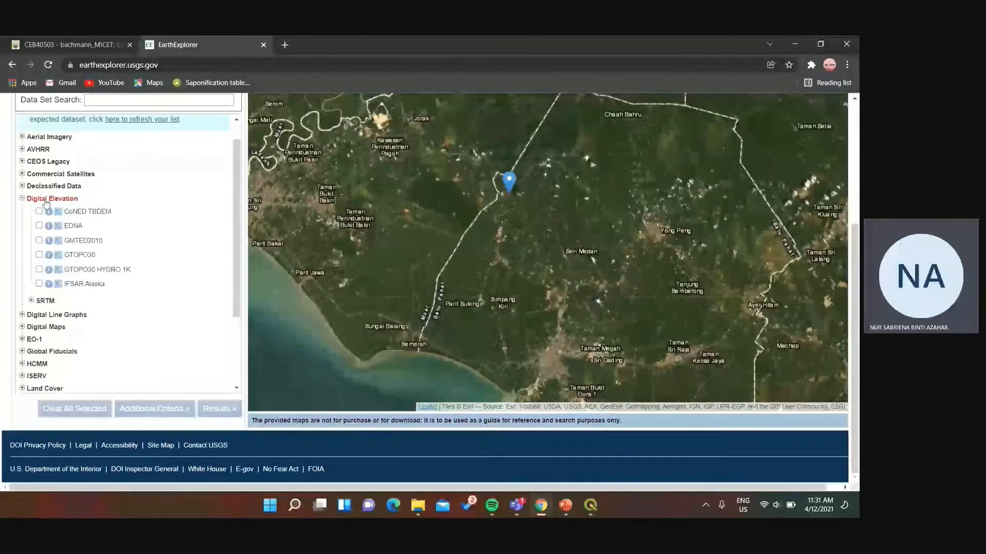
click(47, 302)
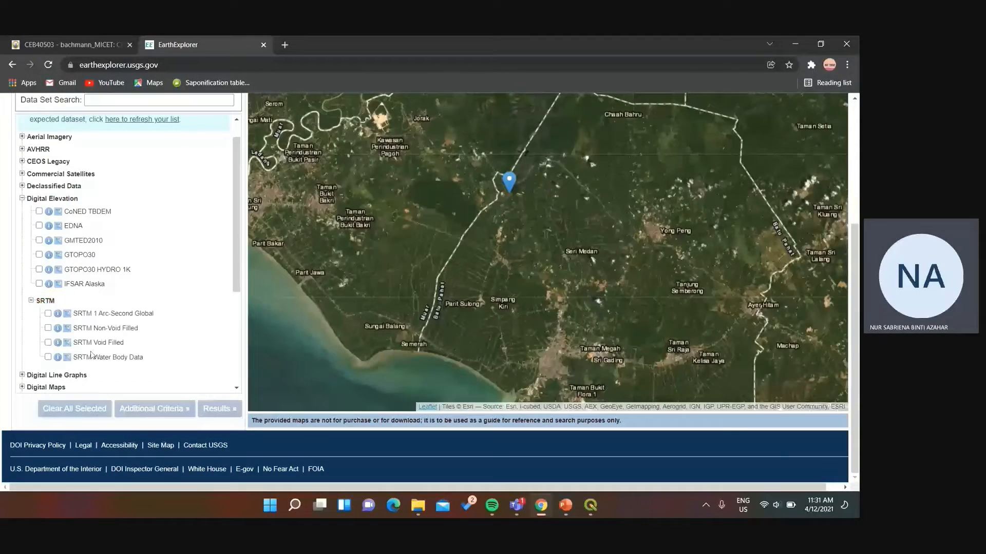
click(48, 313)
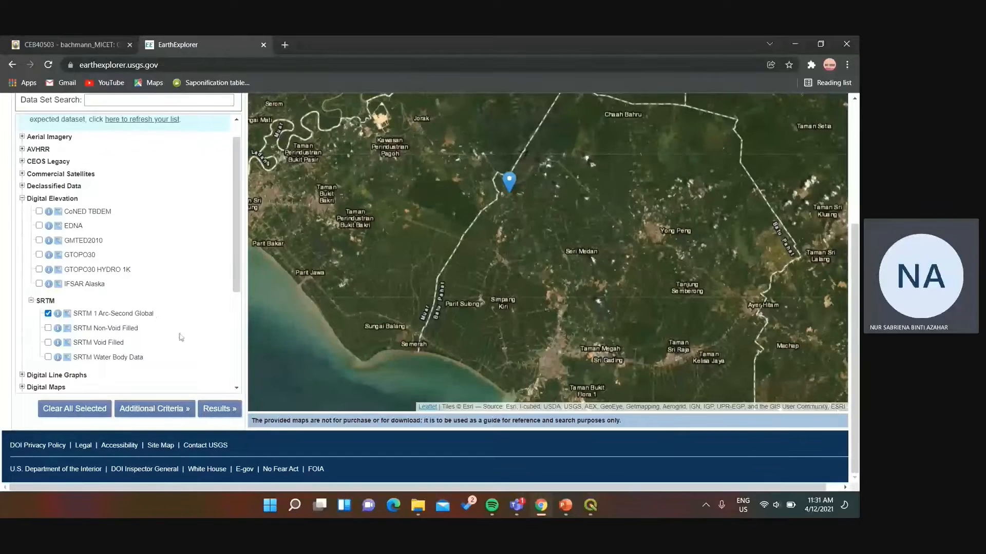
- Display the found SRTM tile's footprint on the search map and open its download options
click(220, 408)
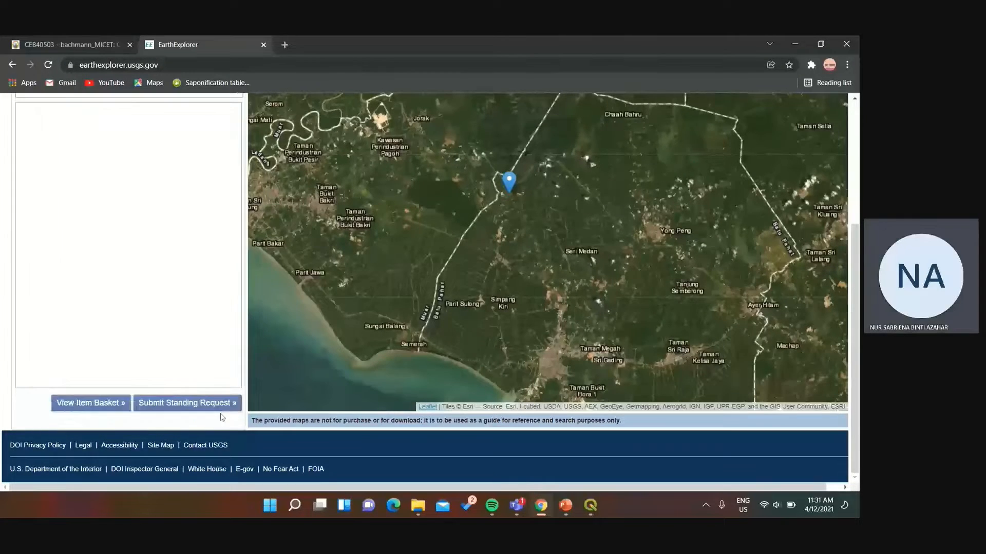
scroll(136, 287, up, 2)
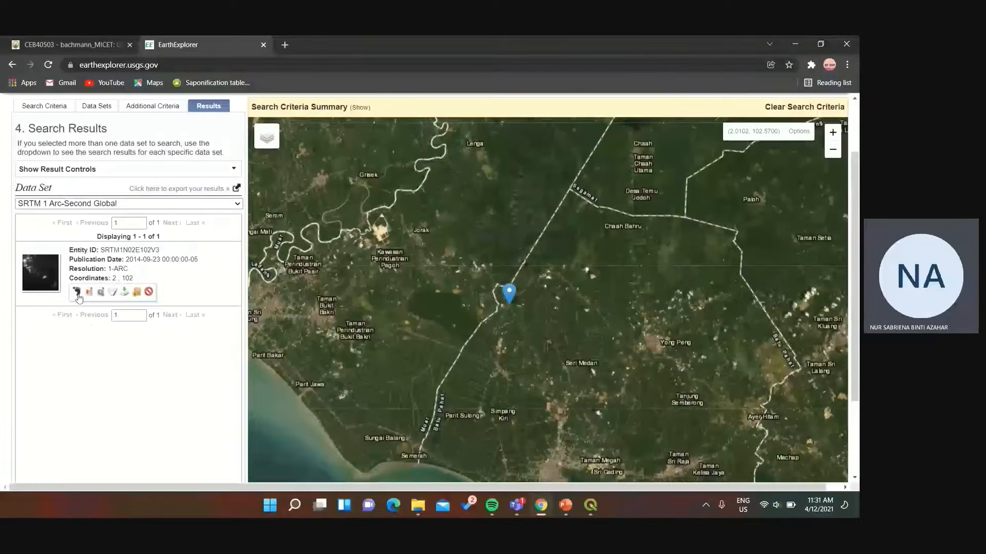
click(76, 293)
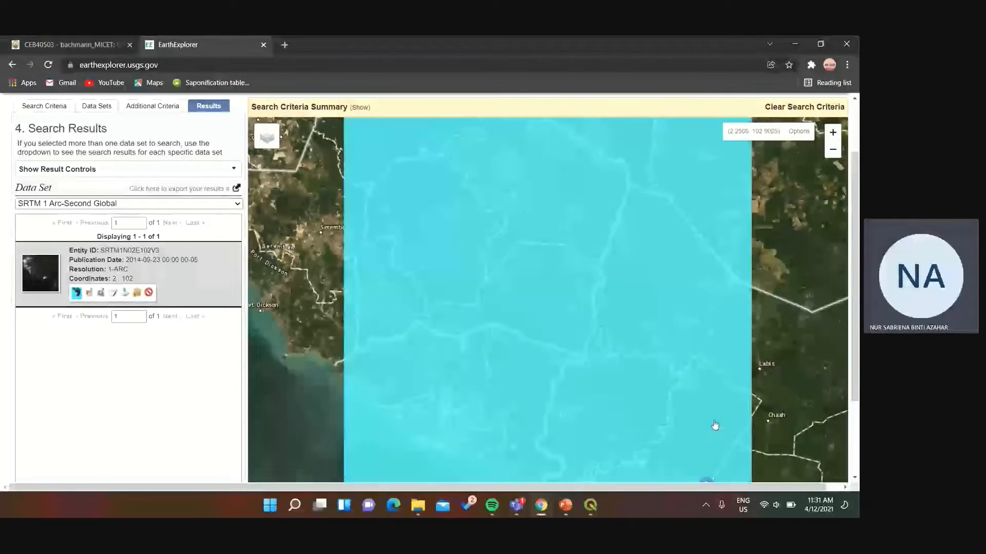
drag(852, 315, 852, 354)
scroll(672, 313, down, 1)
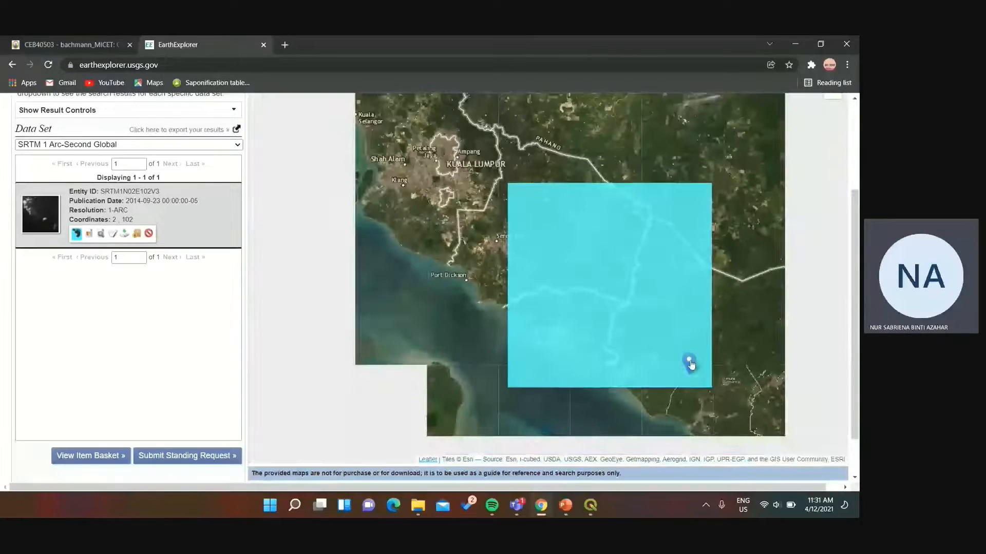
click(124, 235)
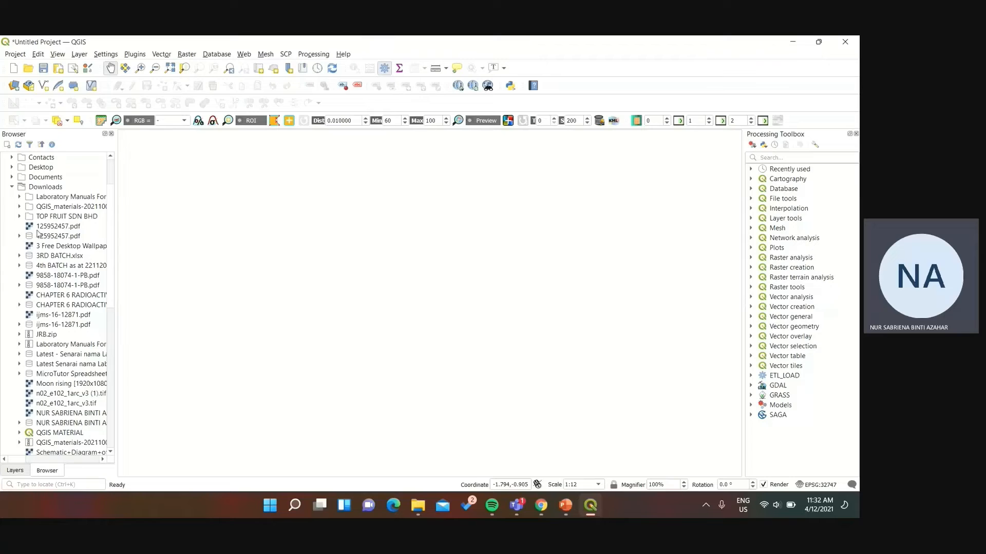
- In QGIS, add DEM.tif from the TOP FRUIT SDN BHD folder in Downloads to the map
click(20, 217)
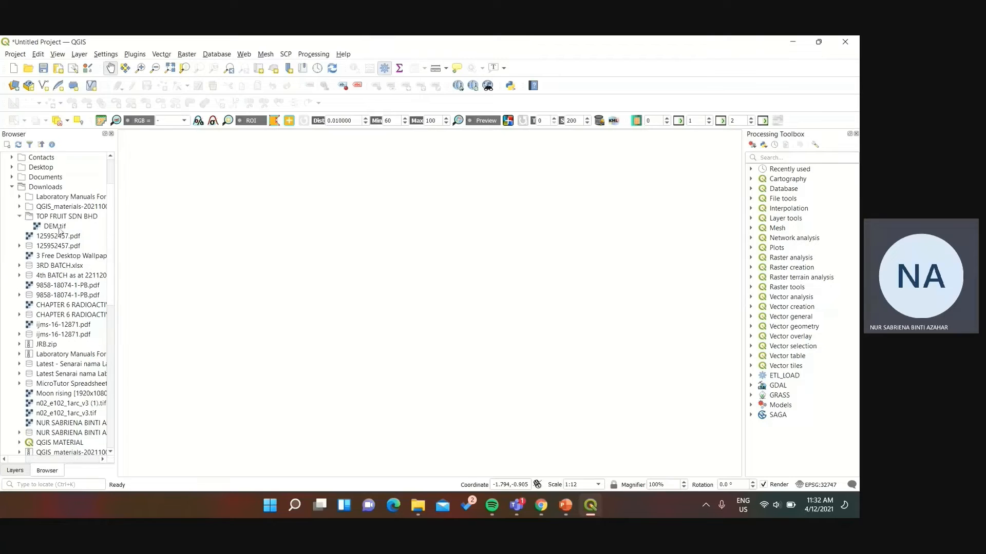
drag(58, 231, 271, 229)
scroll(362, 303, down, 1)
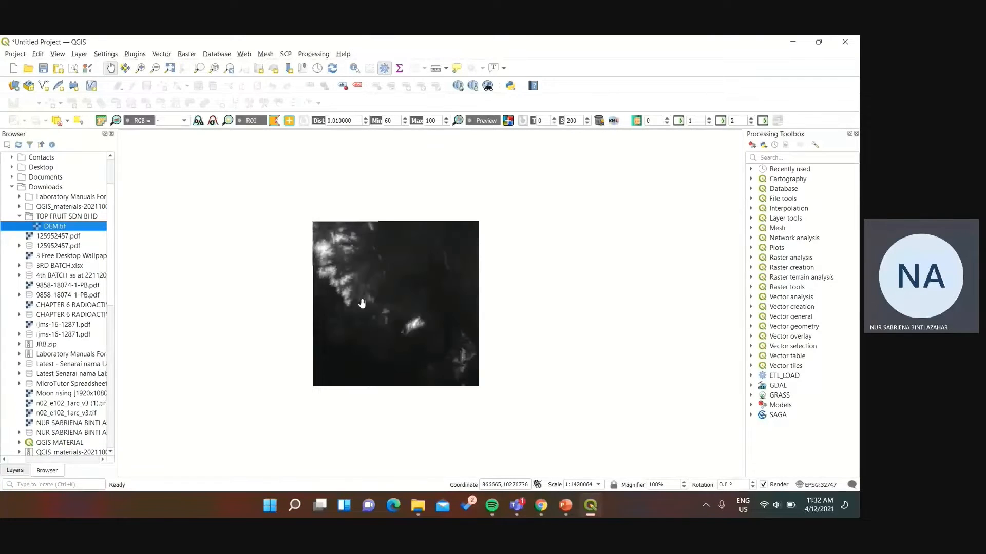
- Add the OSM Standard basemap through QuickMapServices and check the DEM's position against it
click(243, 54)
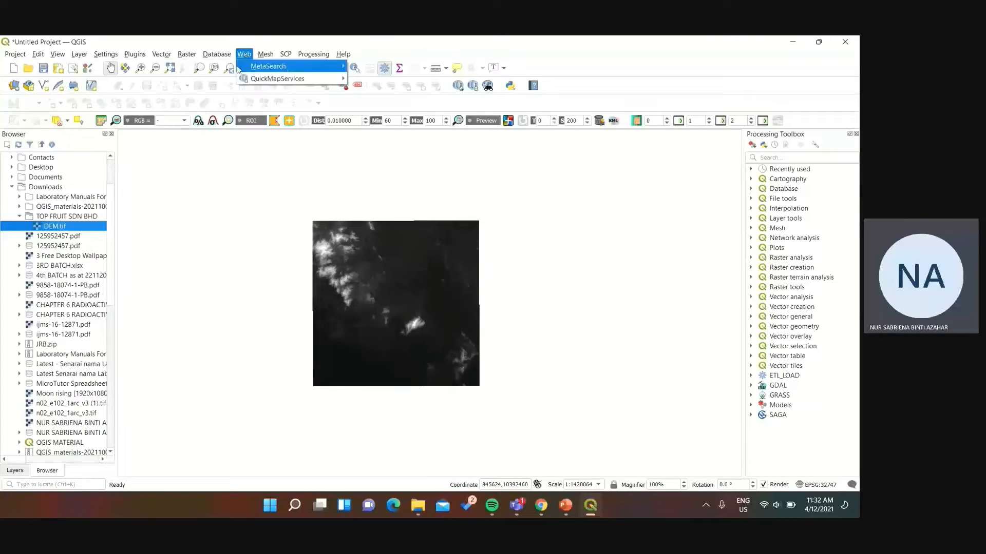
mouse_move(280, 79)
mouse_move(380, 91)
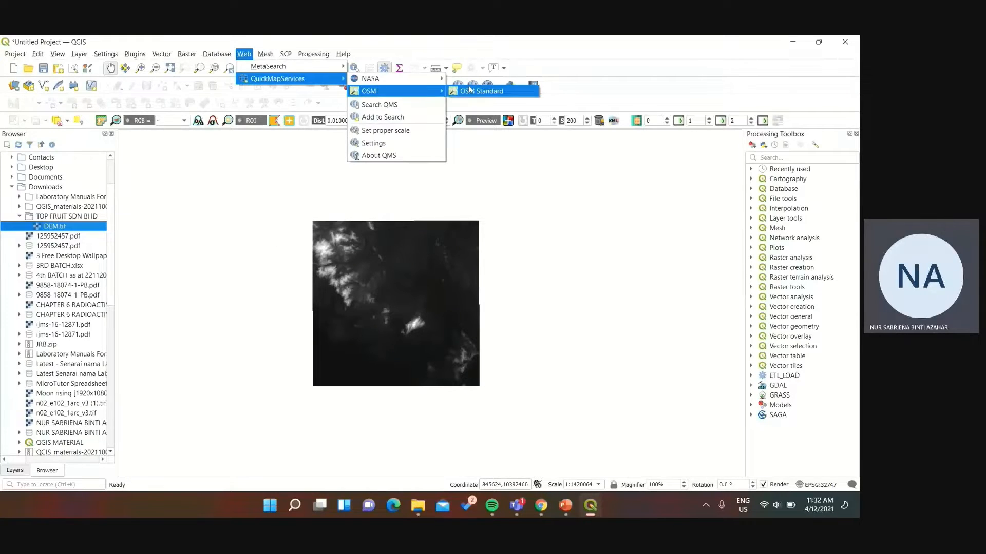
click(482, 91)
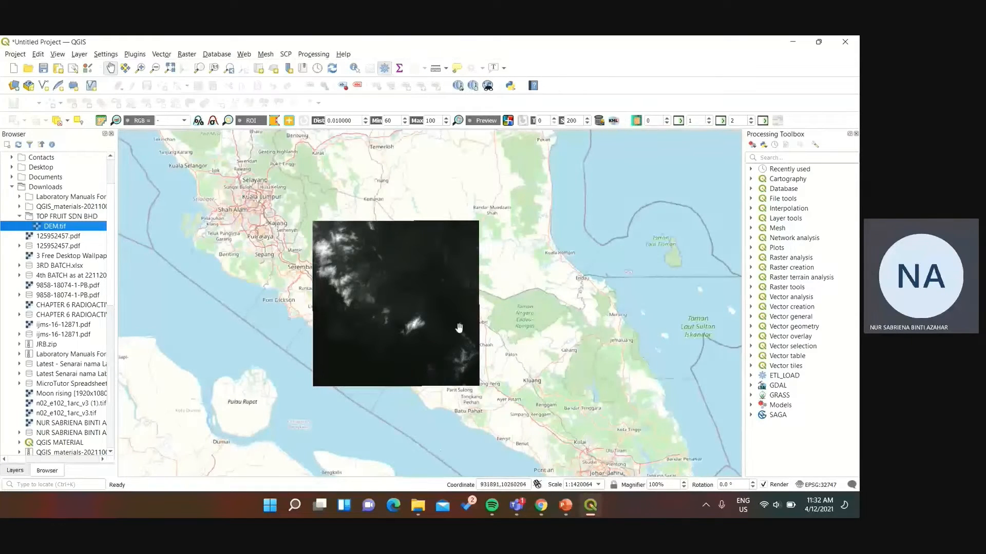
scroll(459, 329, up, 1)
drag(420, 367, 438, 393)
drag(338, 323, 379, 270)
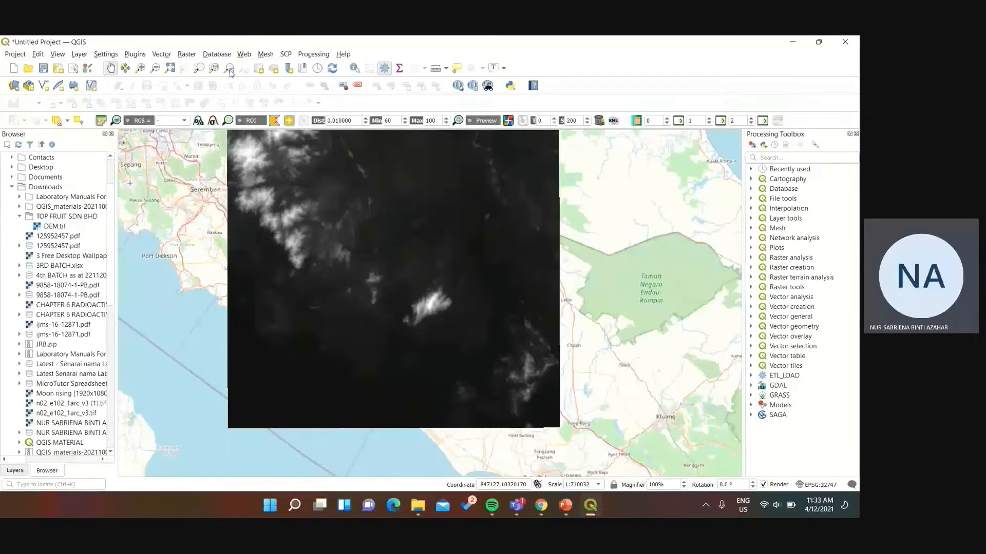
- Reproject the DEM layer with Warp to EPSG:3377 - GDM2000 / Johor Grid as a temporary output
click(189, 54)
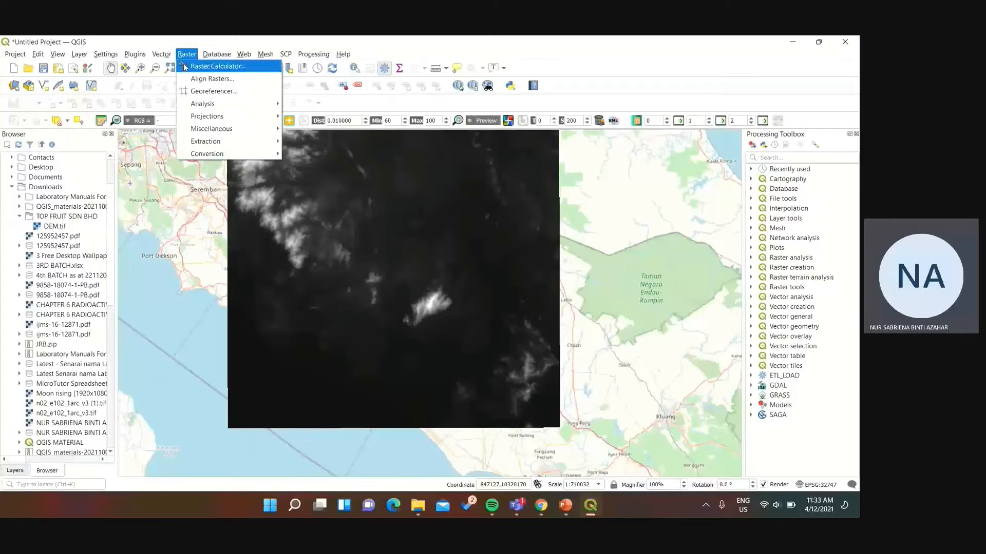
mouse_move(250, 135)
mouse_move(241, 116)
click(318, 141)
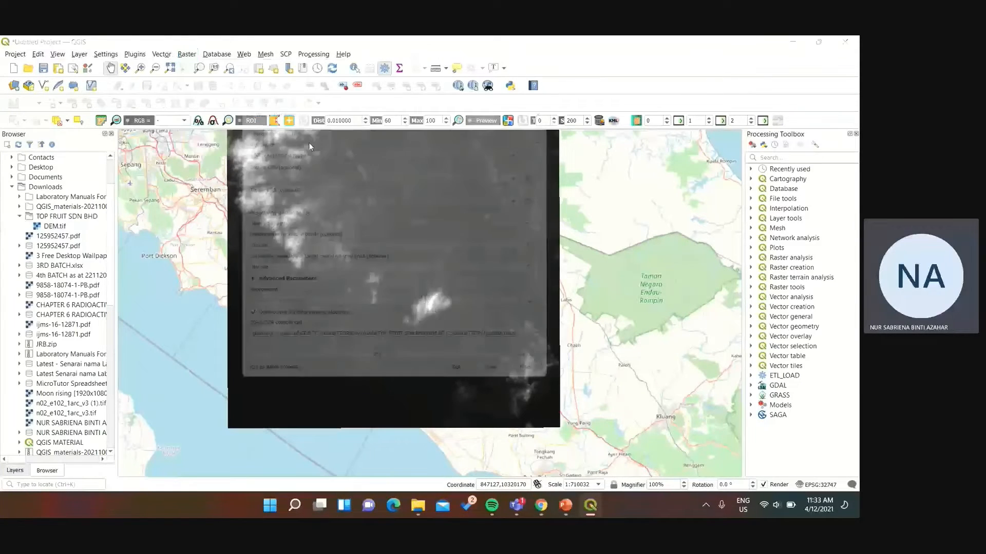
click(387, 146)
click(387, 145)
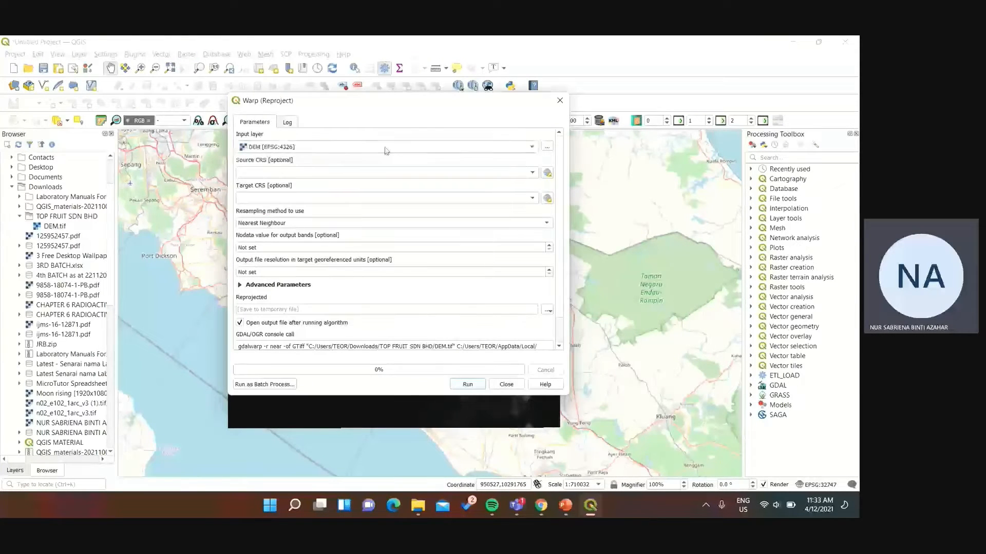
click(274, 200)
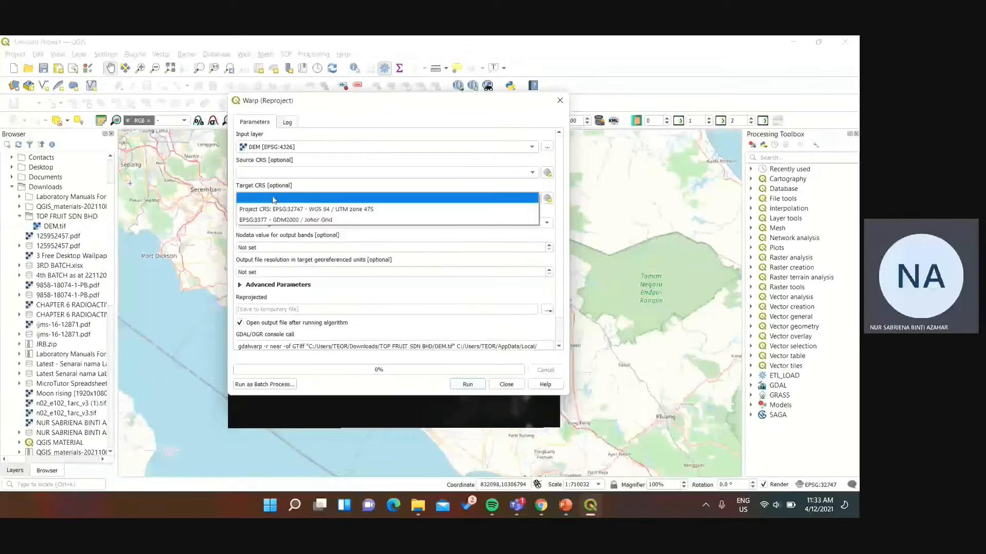
click(305, 222)
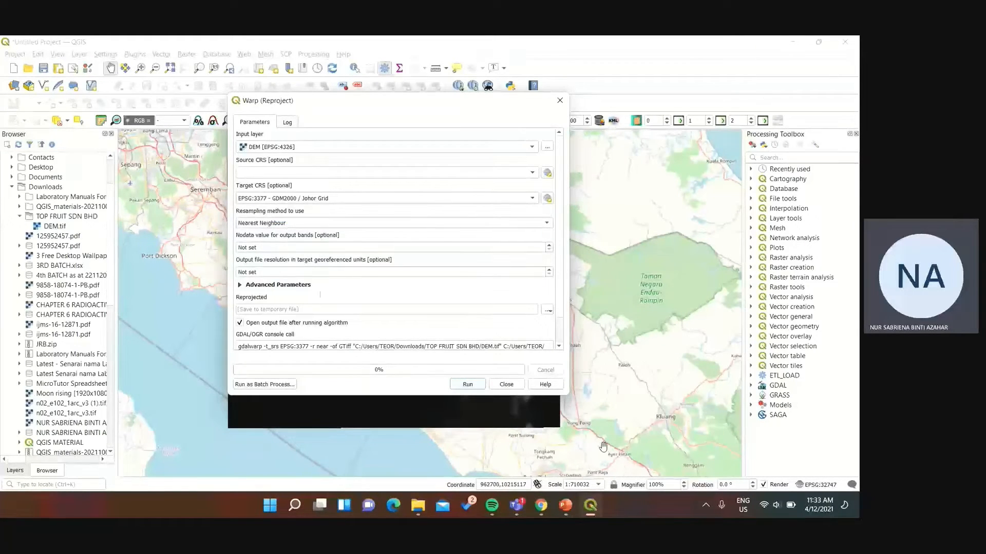
click(468, 386)
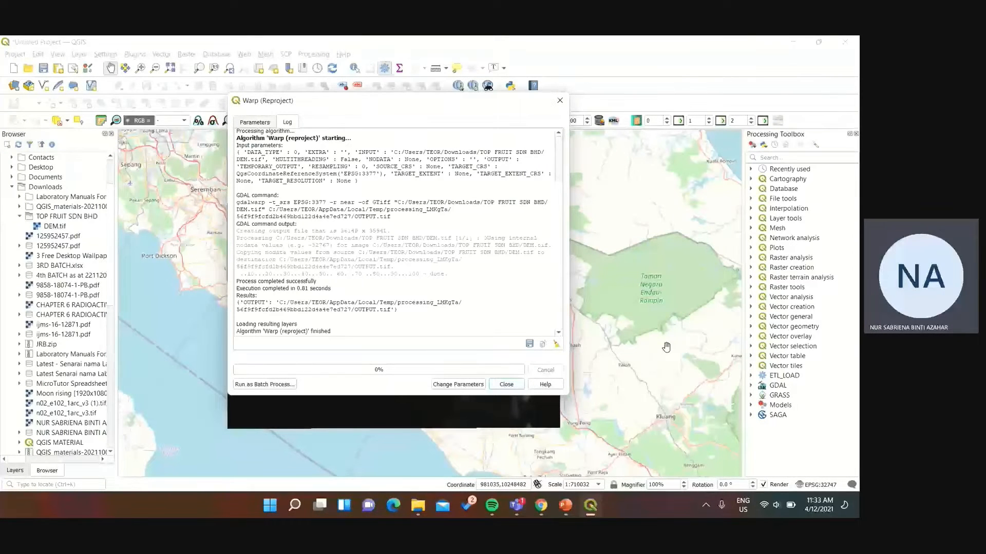
click(14, 471)
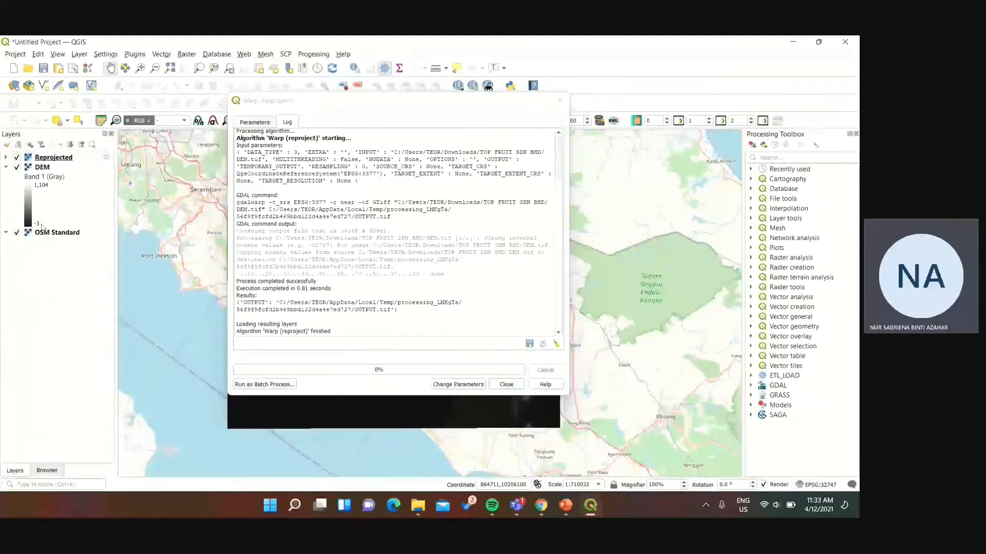
click(506, 384)
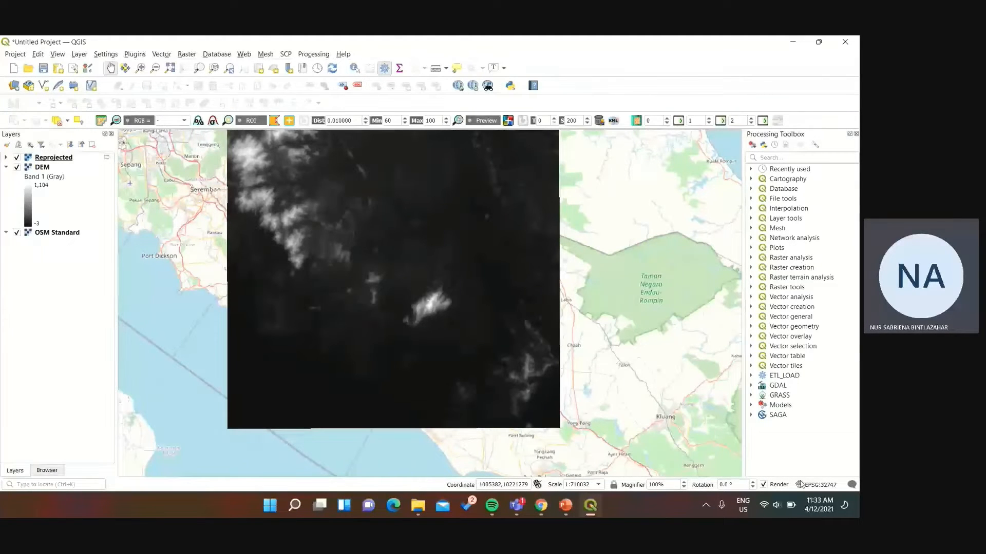
- Set the project coordinate reference system to GDM2000 / Johor Grid (EPSG:3377)
click(817, 485)
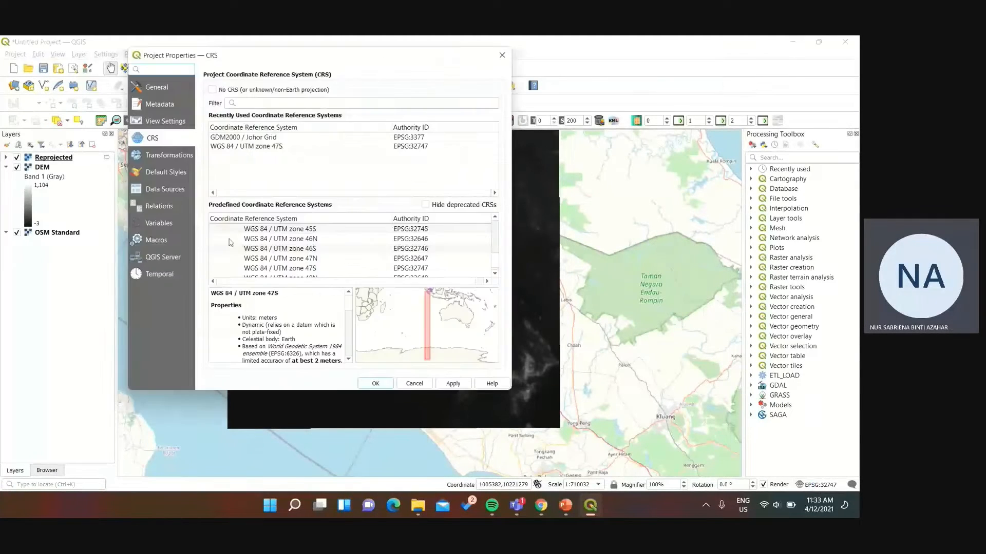
click(243, 138)
click(453, 384)
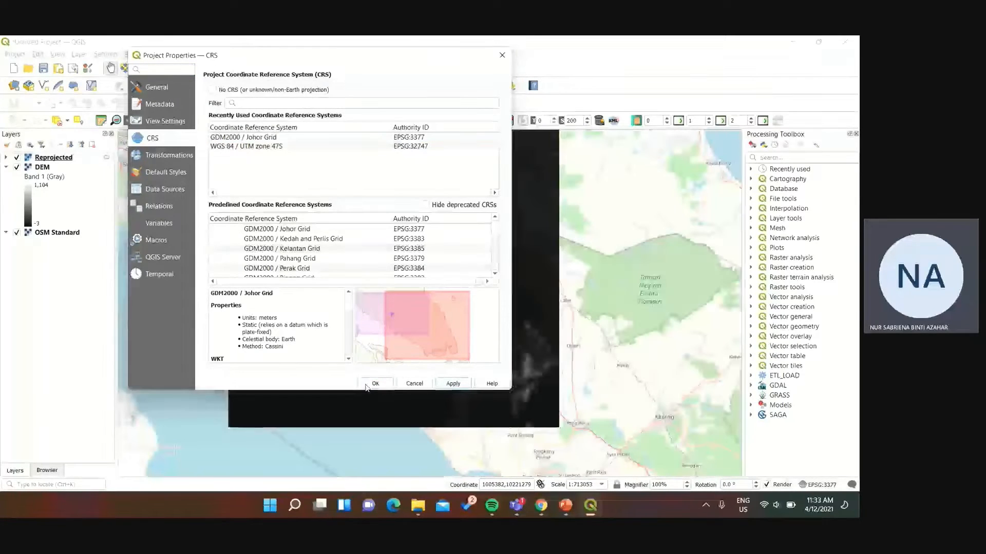
click(366, 385)
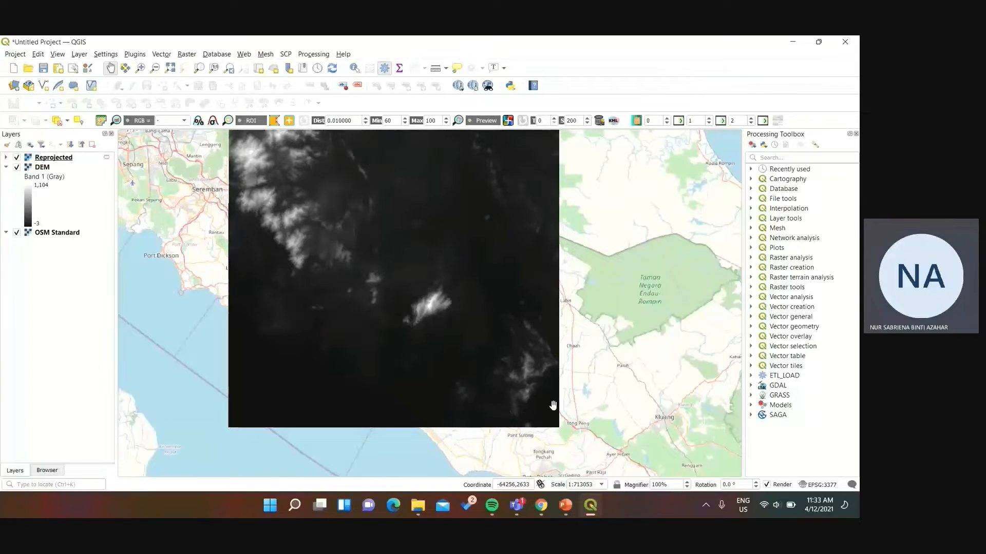
- Hide the original DEM layer and rename the Reprojected layer as Reprojected_DEM
click(17, 168)
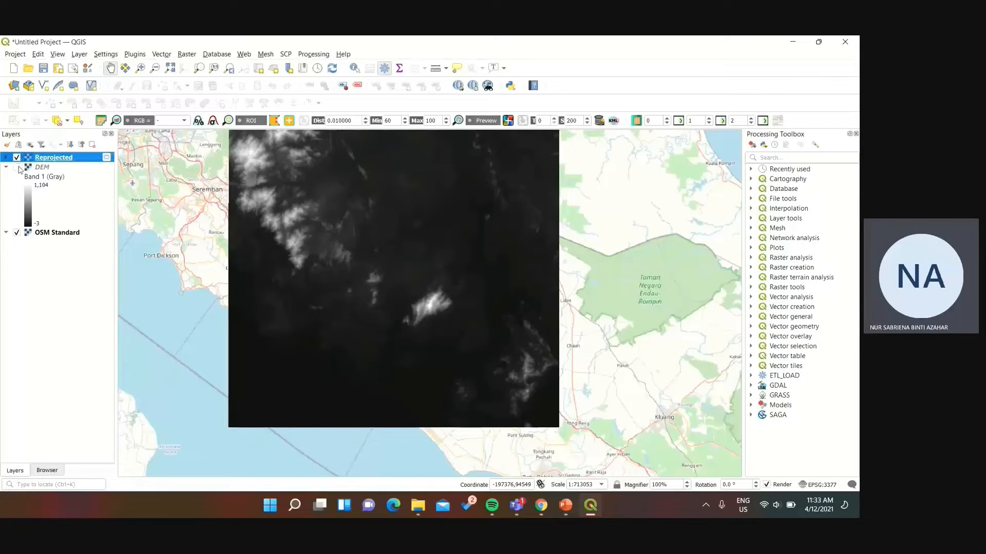
right_click(51, 159)
click(72, 198)
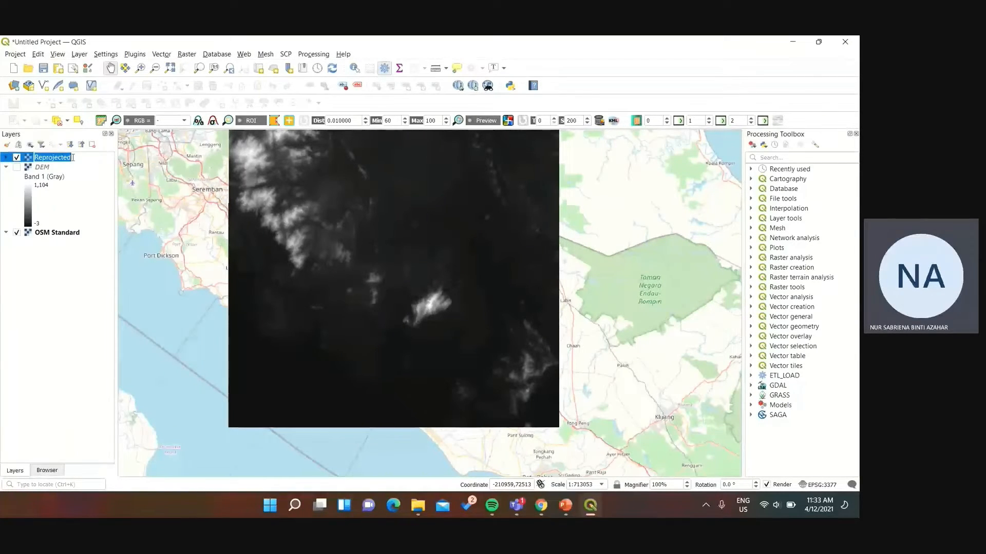
key(Return)
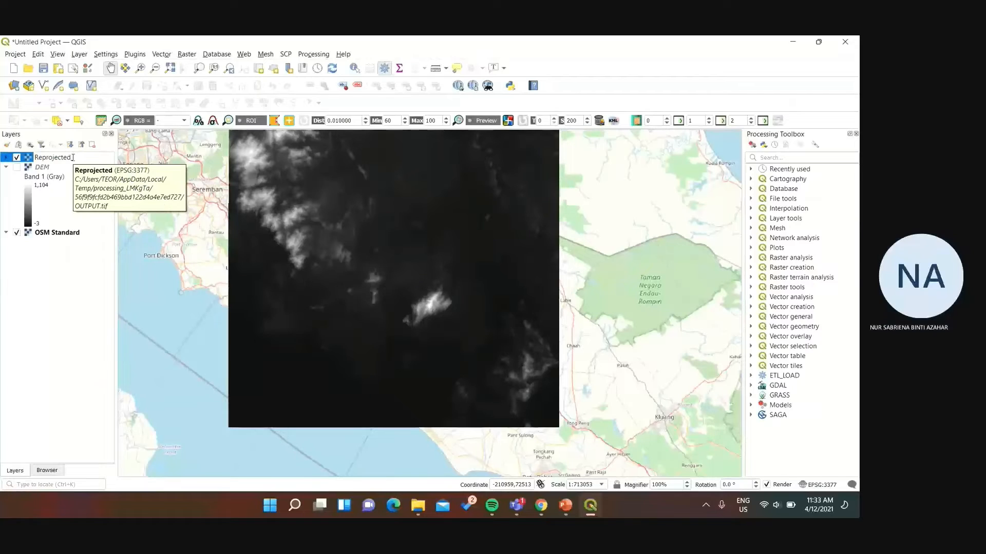
text(_DEM)
key(Return)
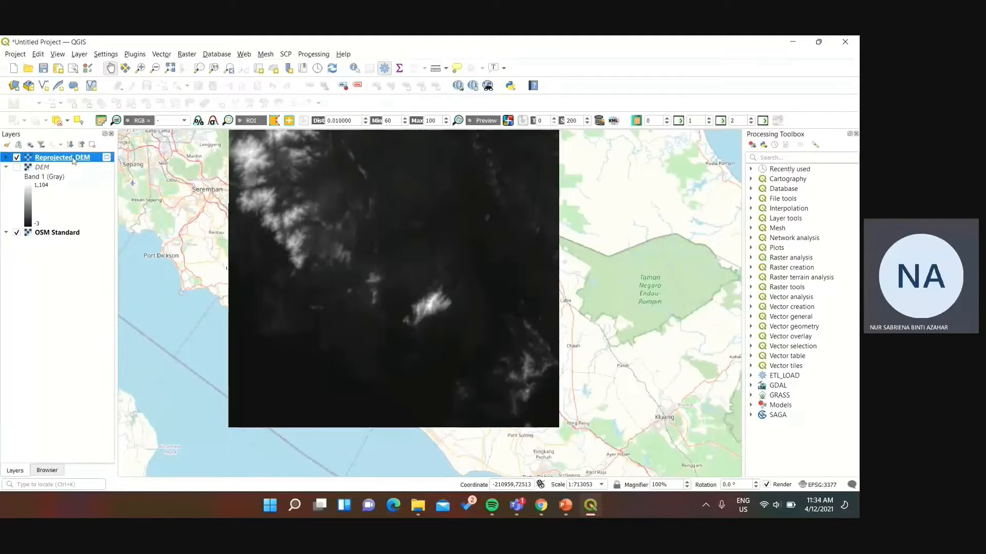
- Set up SAGA's Fill Sinks (Wang & Liu) with Reprojected_DEM as the input and a minimum slope of 0.01 degrees
scroll(392, 374, up, 3)
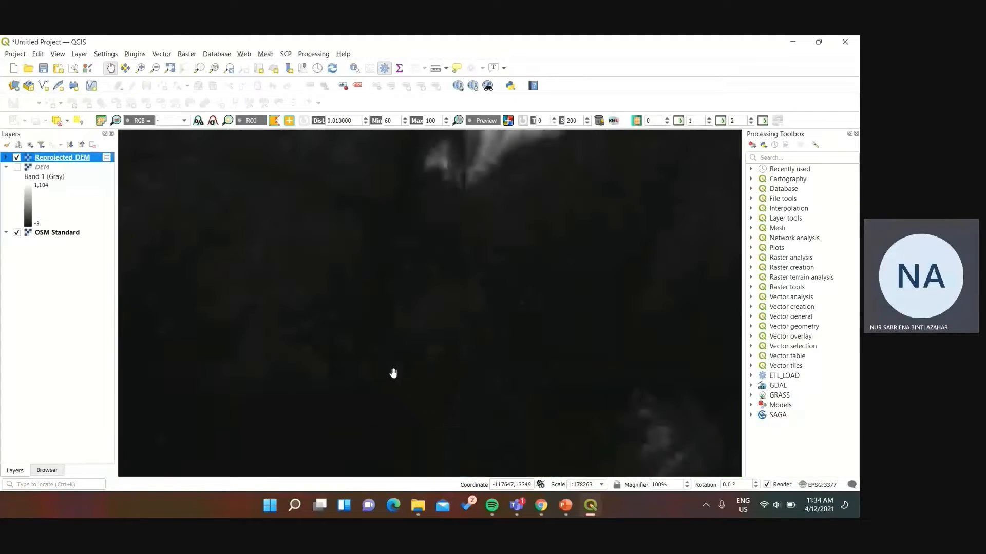
scroll(409, 343, down, 3)
scroll(415, 344, up, 1)
drag(415, 344, 411, 370)
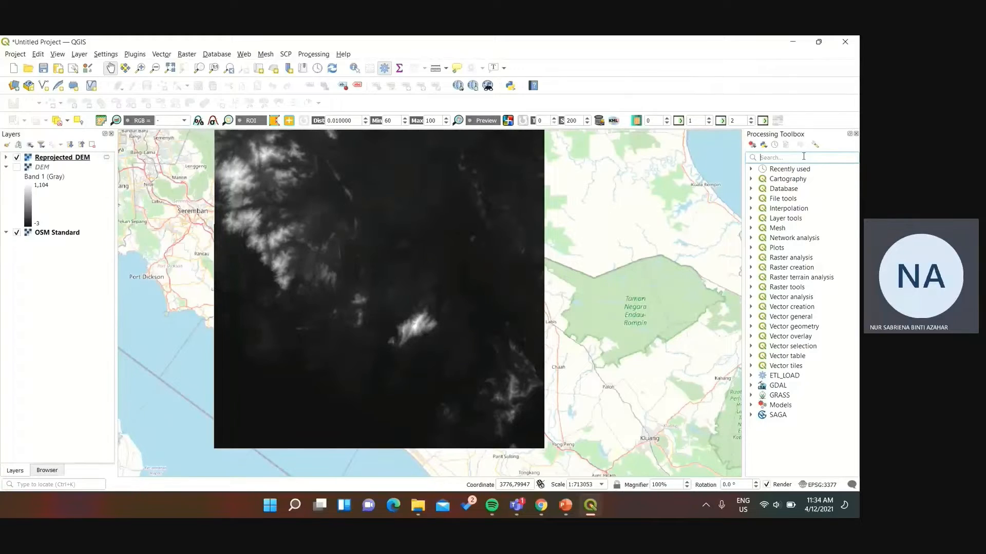
text(fill)
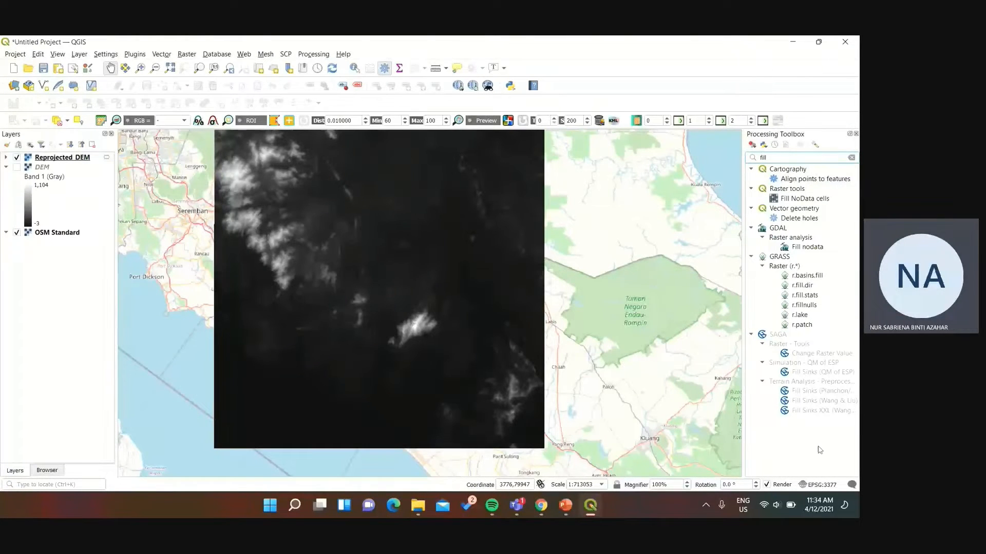
double_click(820, 401)
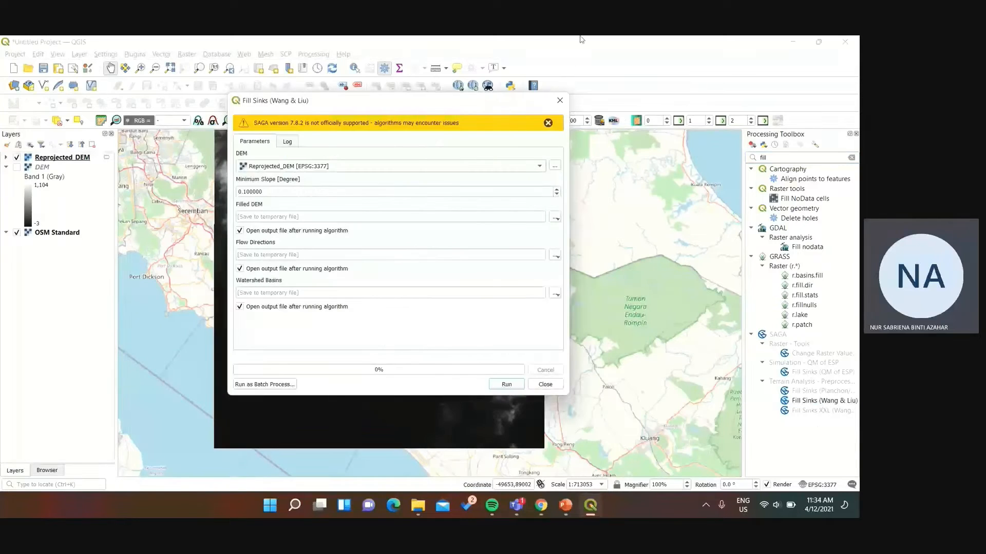
click(326, 167)
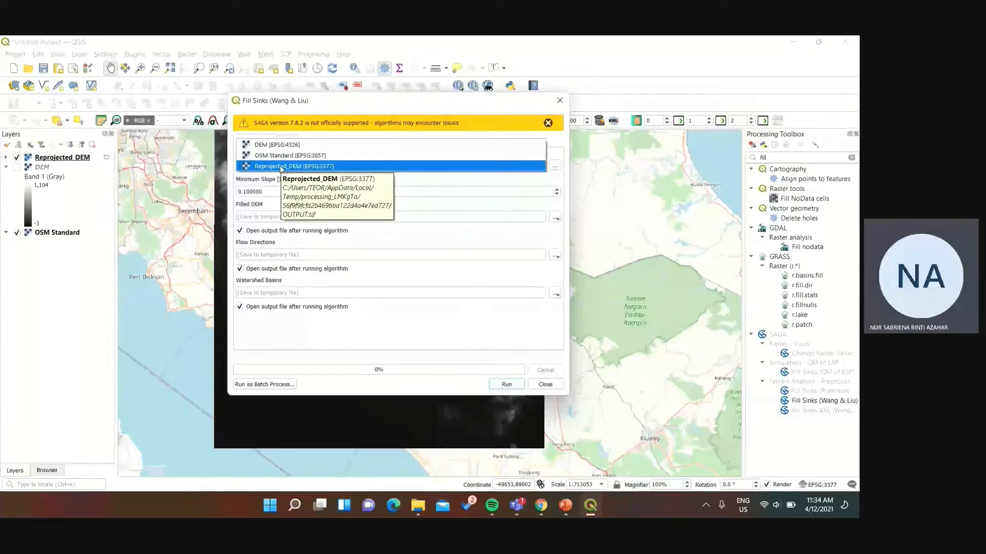
click(281, 167)
drag(243, 192, 251, 194)
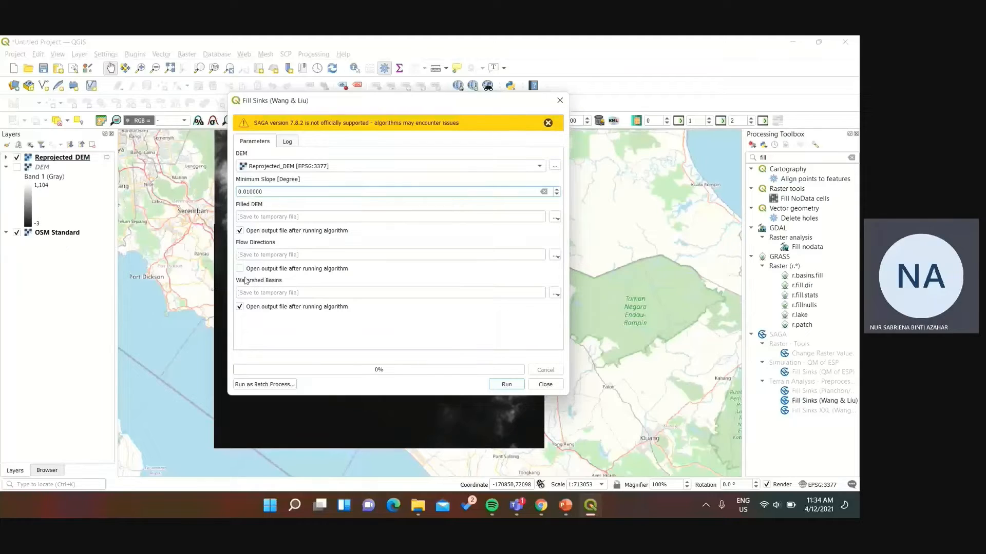
- Run Fill Sinks, saving the filled DEM as FILLED_DEM.sdat in Downloads/TOP FRUIT SDN BHD, without loading the flow directions and watershed basins
click(558, 218)
click(568, 242)
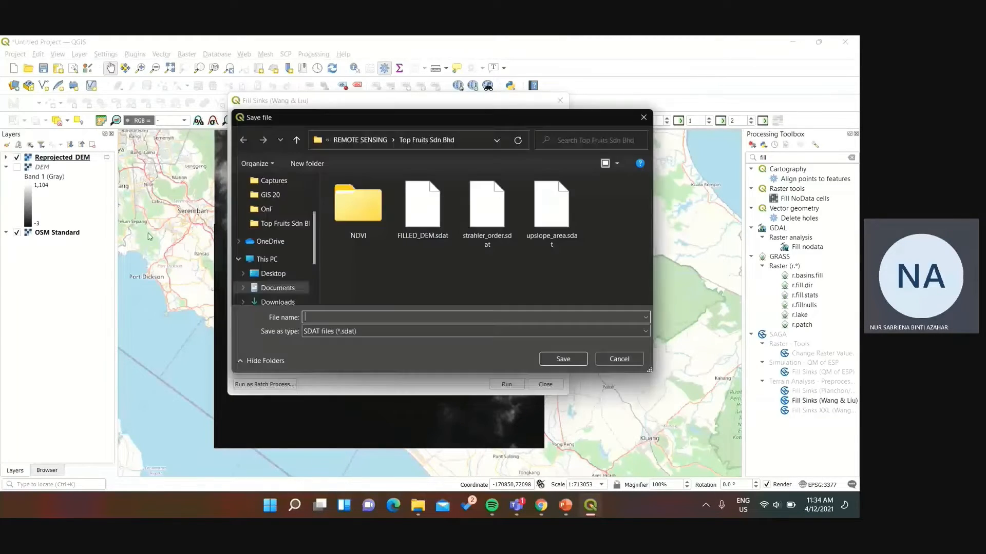
click(284, 224)
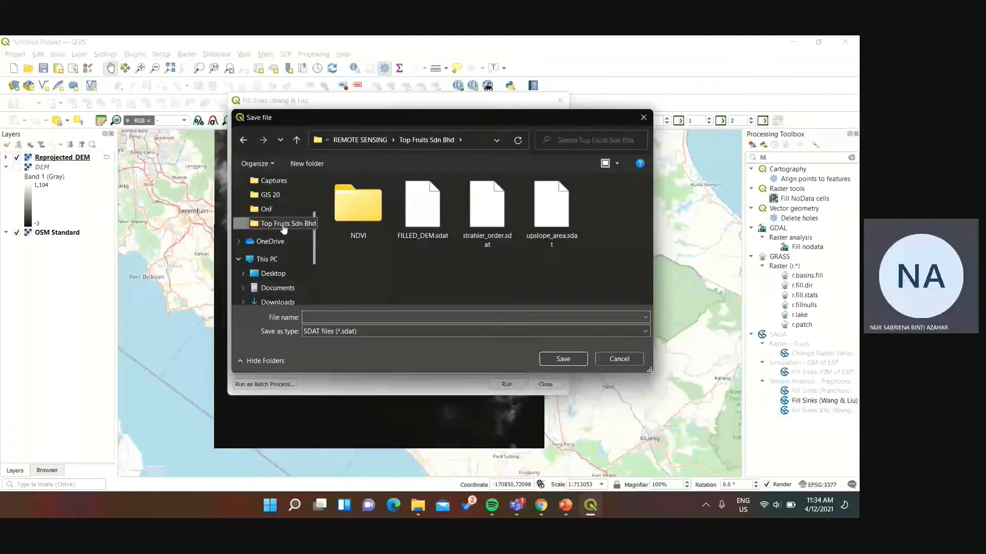
scroll(281, 216, up, 2)
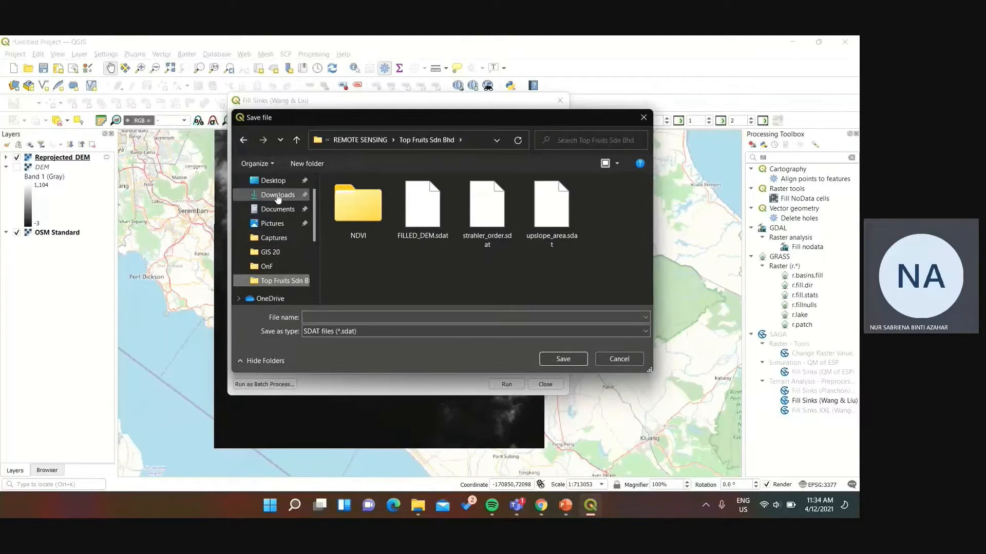
click(277, 198)
double_click(372, 212)
click(478, 319)
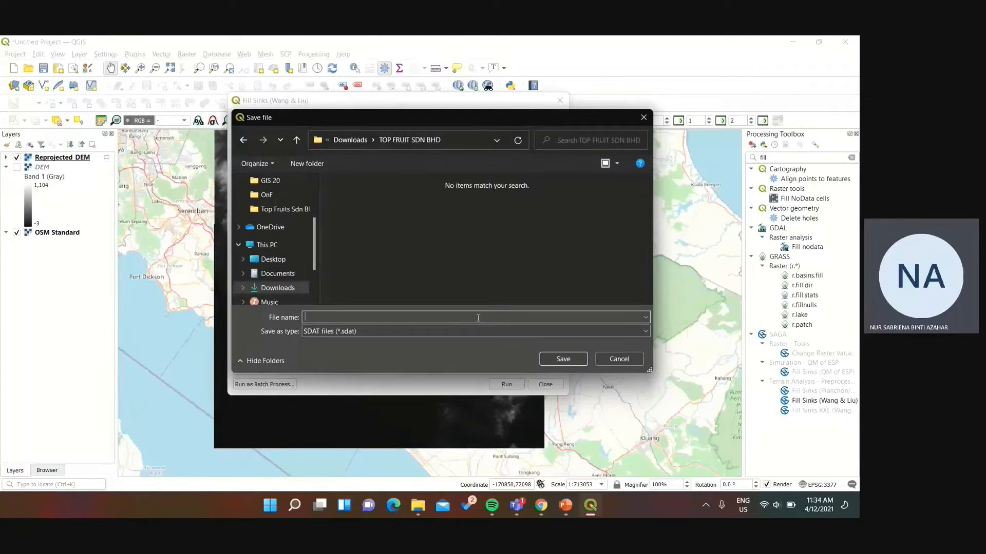
text(FILLED_DEM)
click(563, 359)
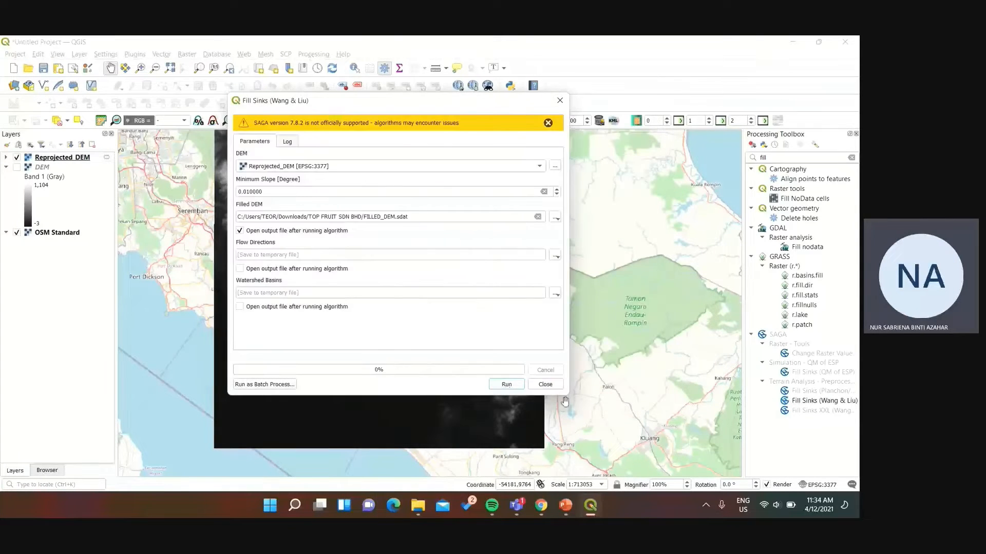
click(506, 384)
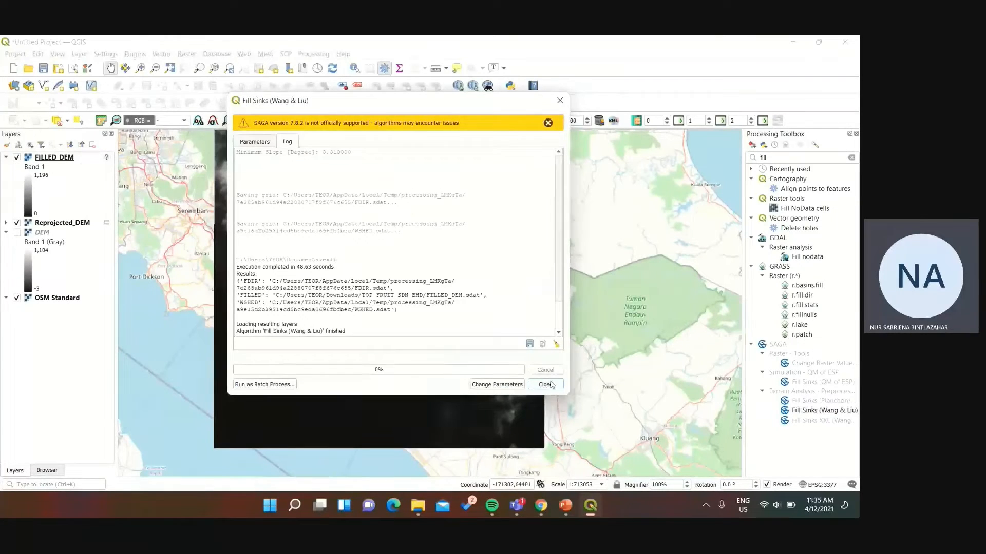
- Assign GDM2000 / Johor Grid (EPSG:3377) to FILLED_DEM, collapse the layer legends and hide Reprojected_DEM
click(107, 160)
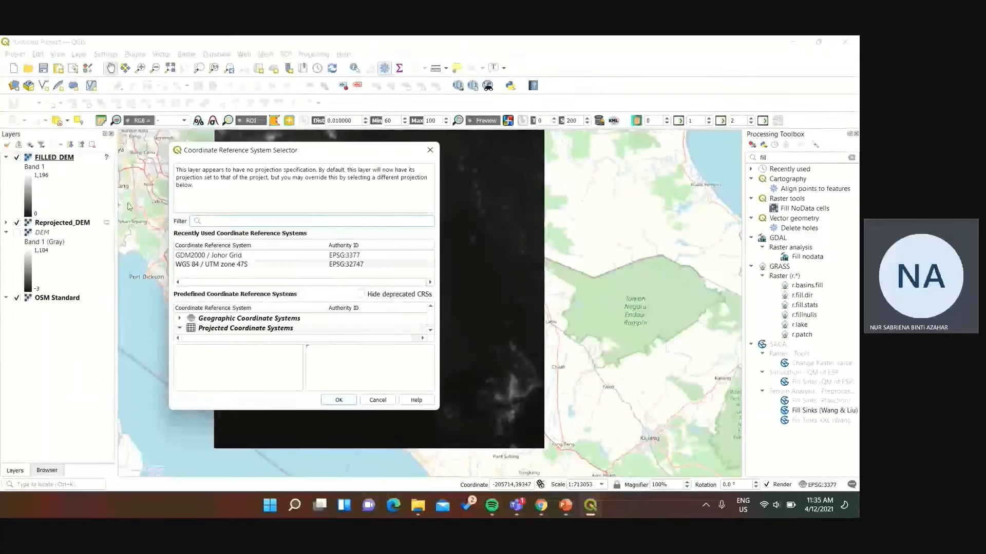
click(211, 256)
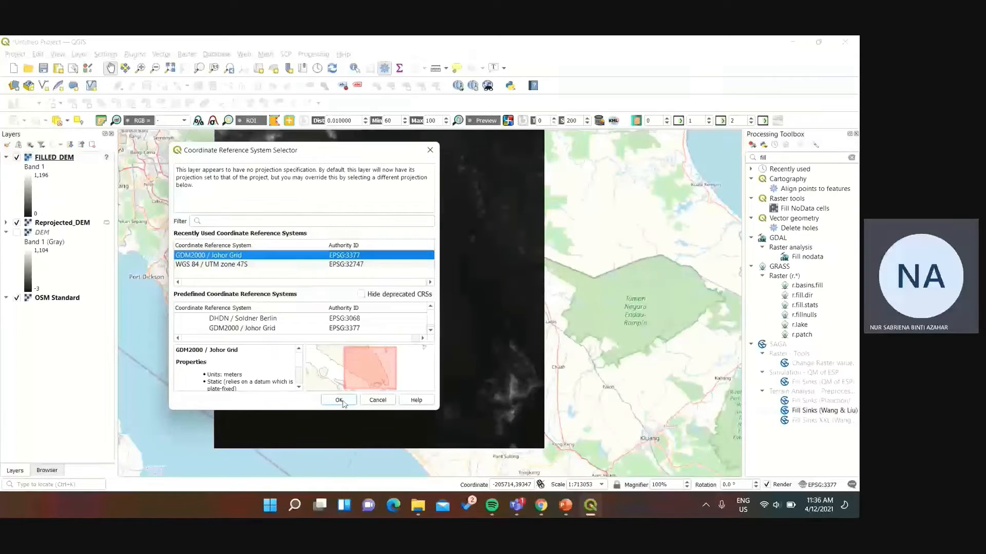
click(340, 401)
click(82, 145)
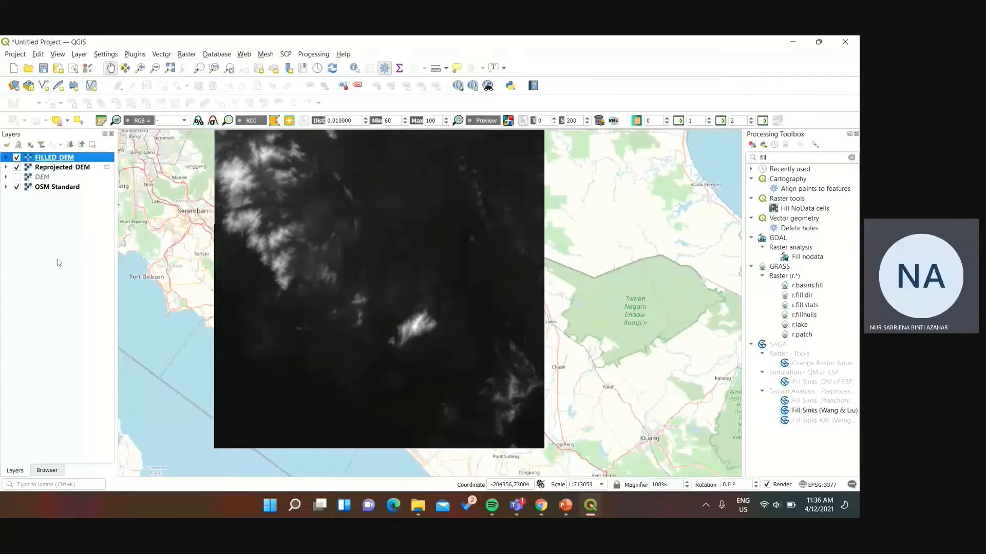
click(17, 167)
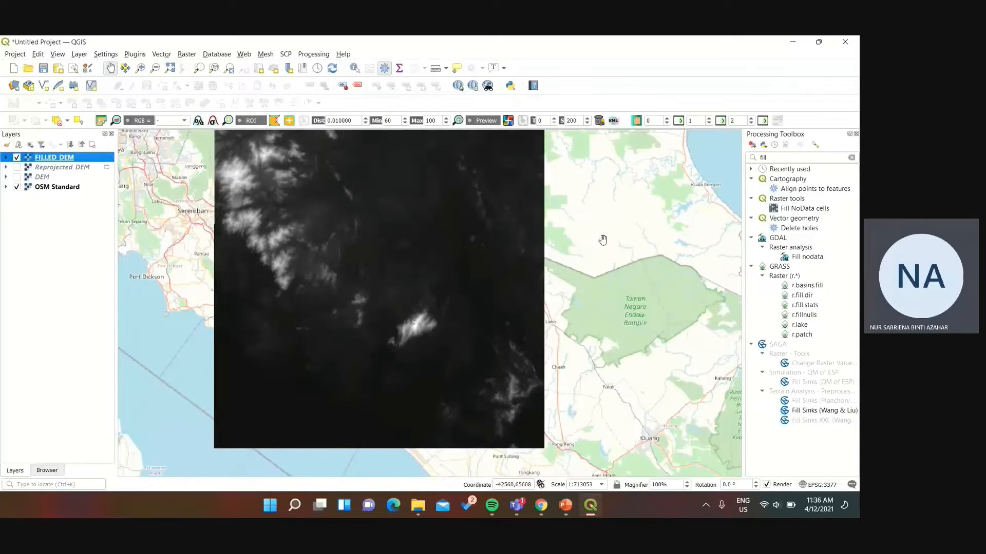
- Run SAGA's Strahler Order on FILLED_DEM, saving the result as STRAHLER_ORDER.sdat in the TOP FRUIT SDN BHD folder
click(850, 158)
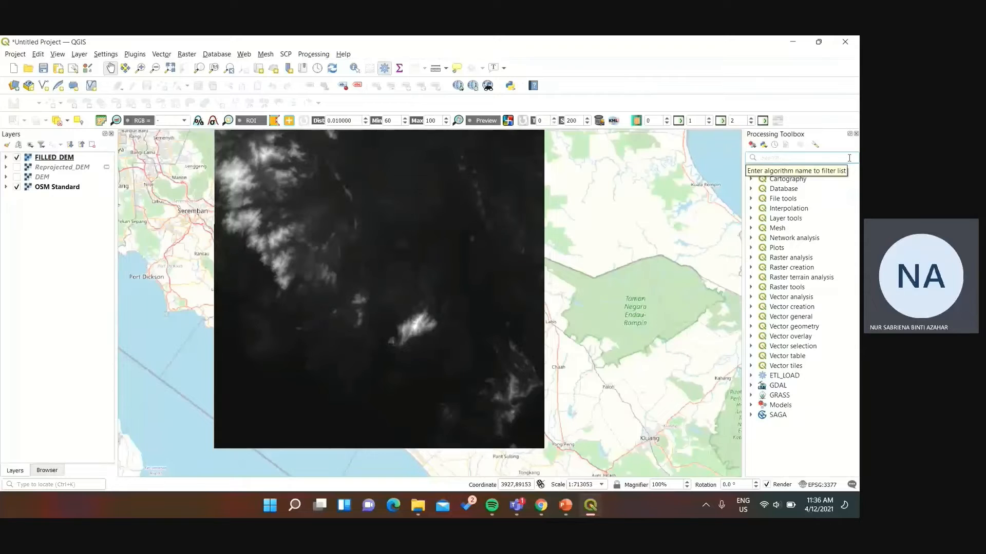
text(STRAHLER)
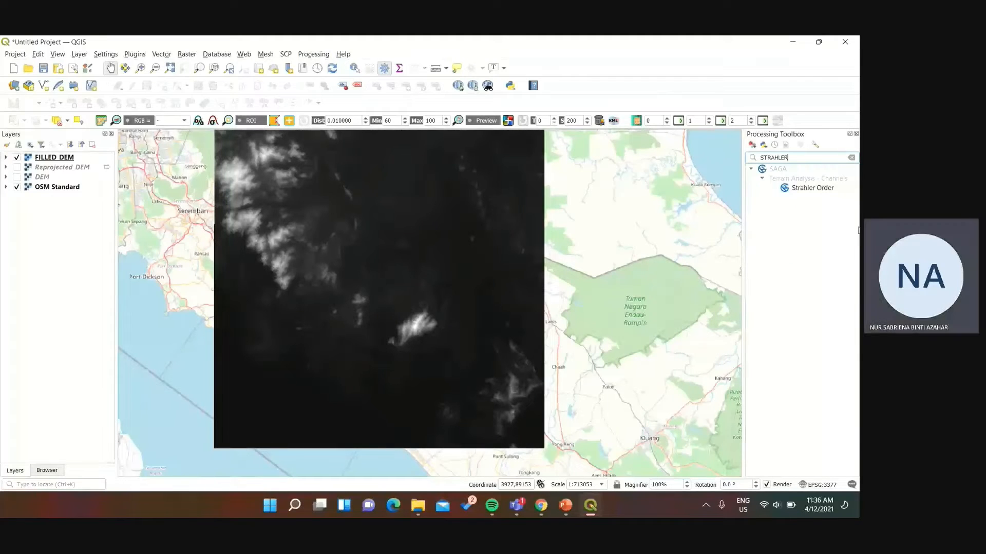
double_click(812, 188)
click(339, 166)
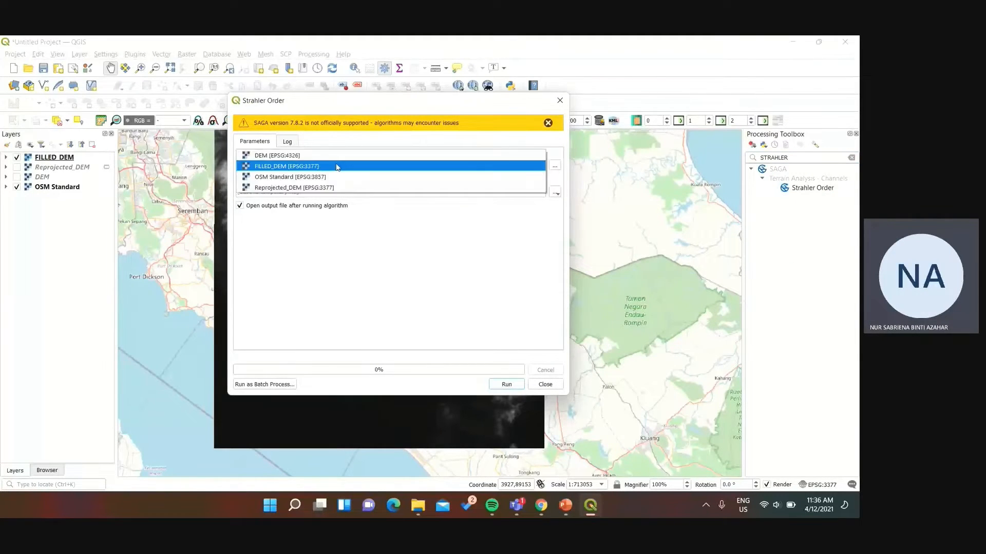
click(338, 167)
click(555, 192)
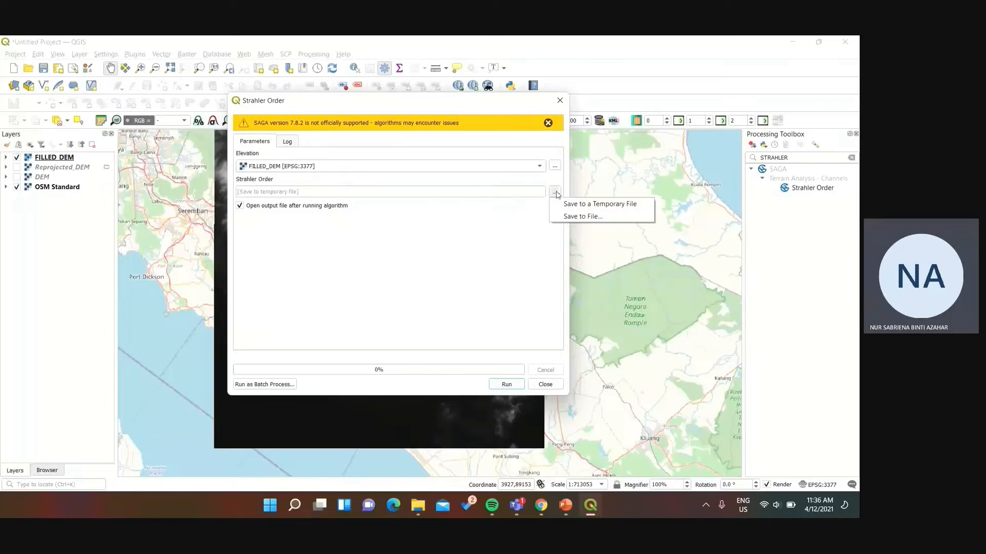
click(569, 214)
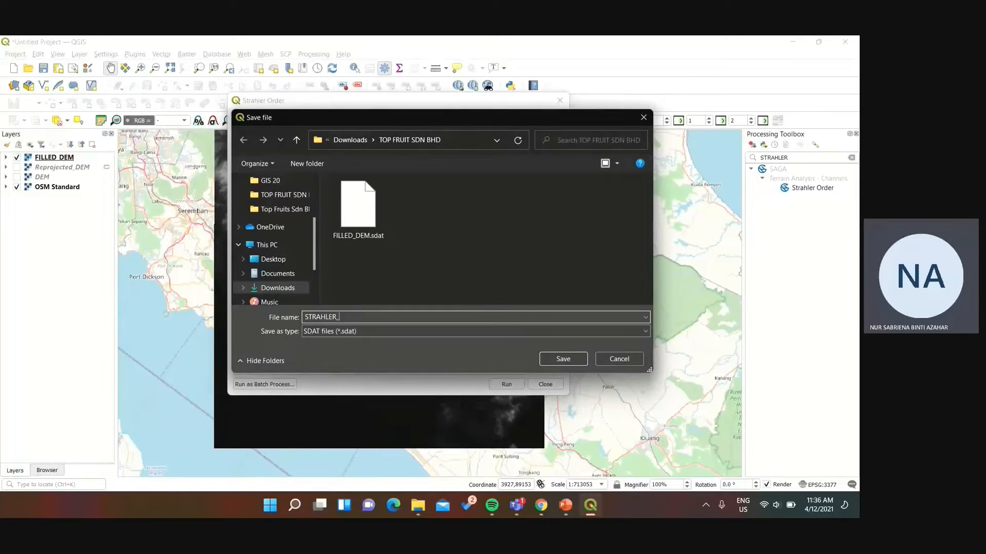
key(Return)
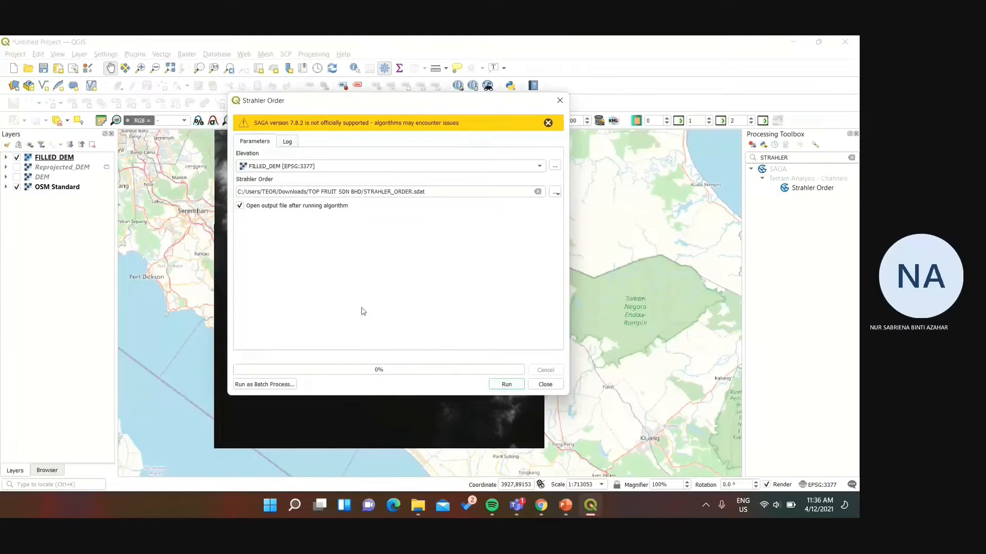
click(506, 384)
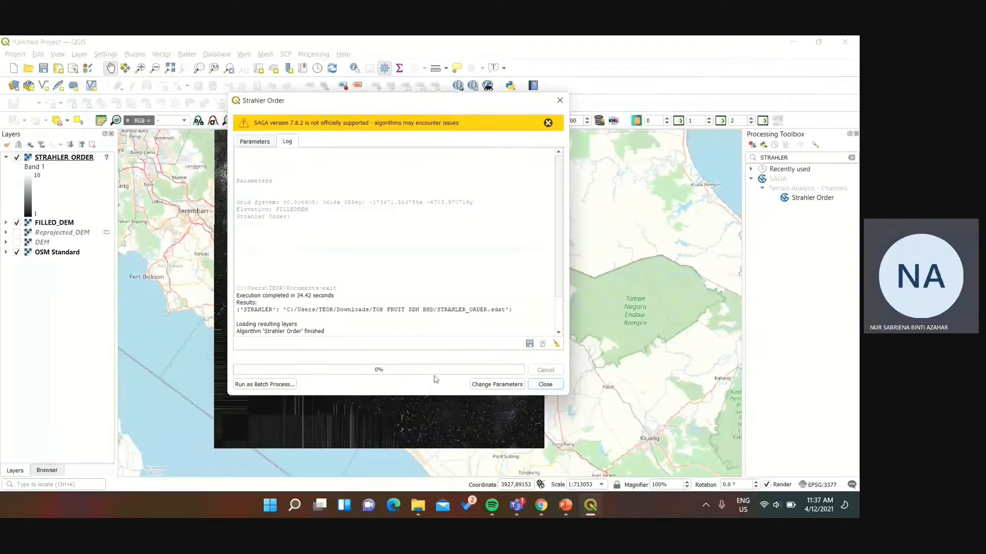
click(545, 385)
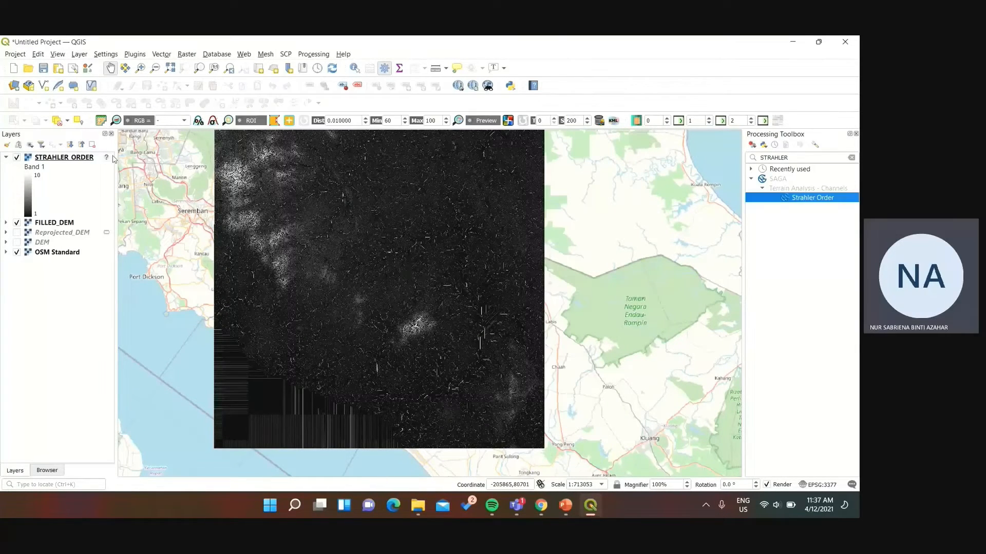
- Assign a coordinate reference system to the STRAHLER_ORDER layer and collapse its legend
click(107, 159)
click(339, 398)
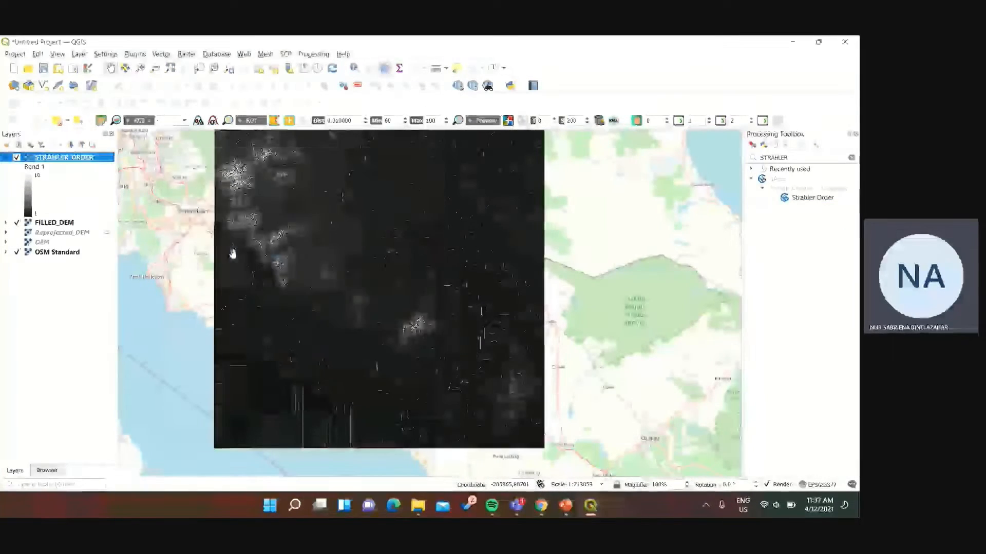
click(82, 145)
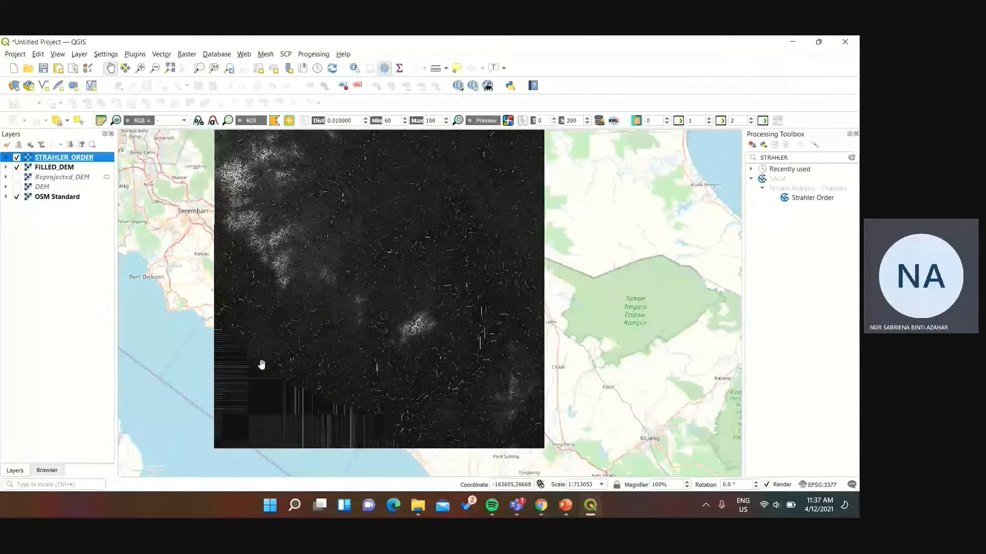
- Render the STRAHLER_ORDER layer as singleband pseudocolor with a dark-to-light blue color ramp
right_click(63, 158)
click(88, 358)
click(117, 168)
click(229, 132)
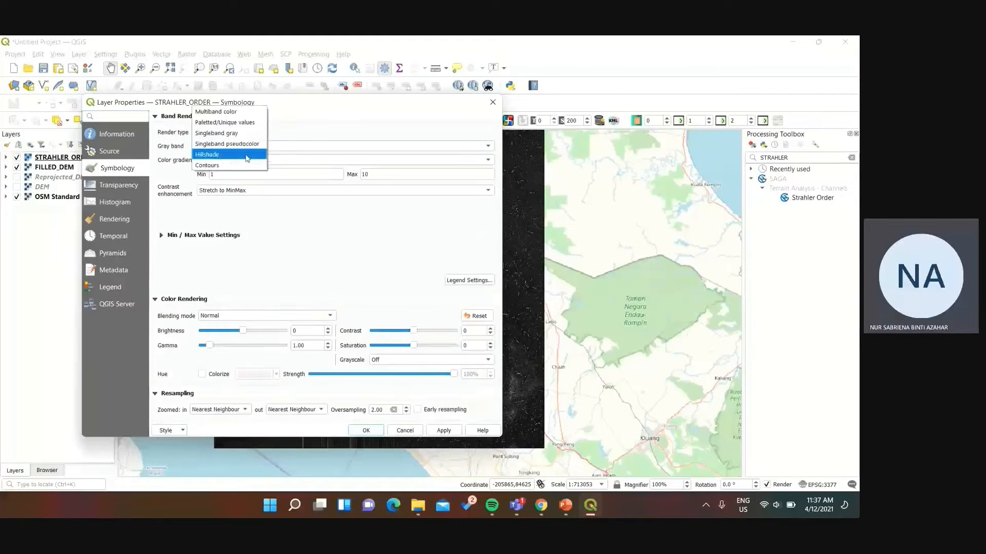
click(251, 148)
click(482, 203)
click(319, 219)
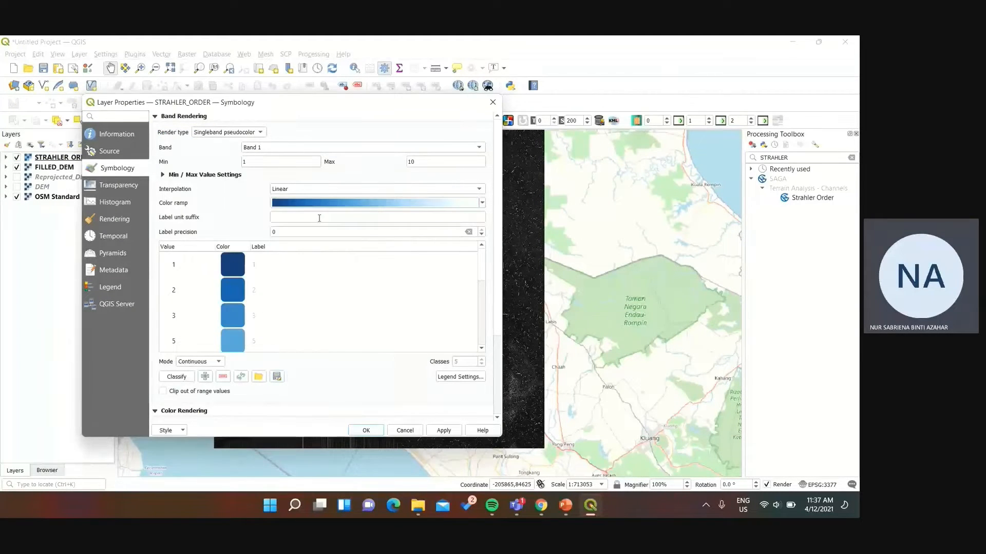
- Classify STRAHLER_ORDER by Equal Interval into 10 classes and apply the styling
drag(482, 286, 482, 344)
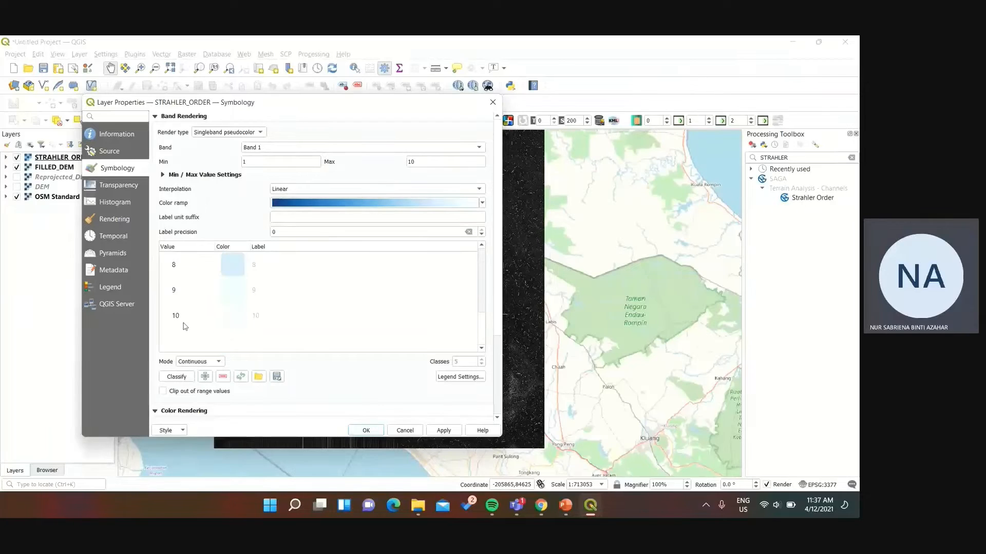
click(200, 373)
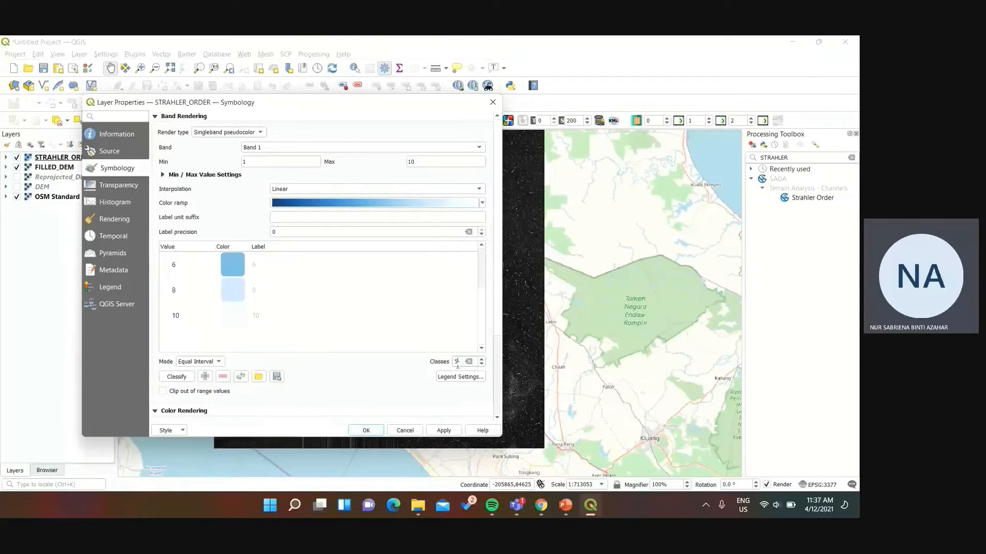
drag(457, 362, 419, 382)
text(10)
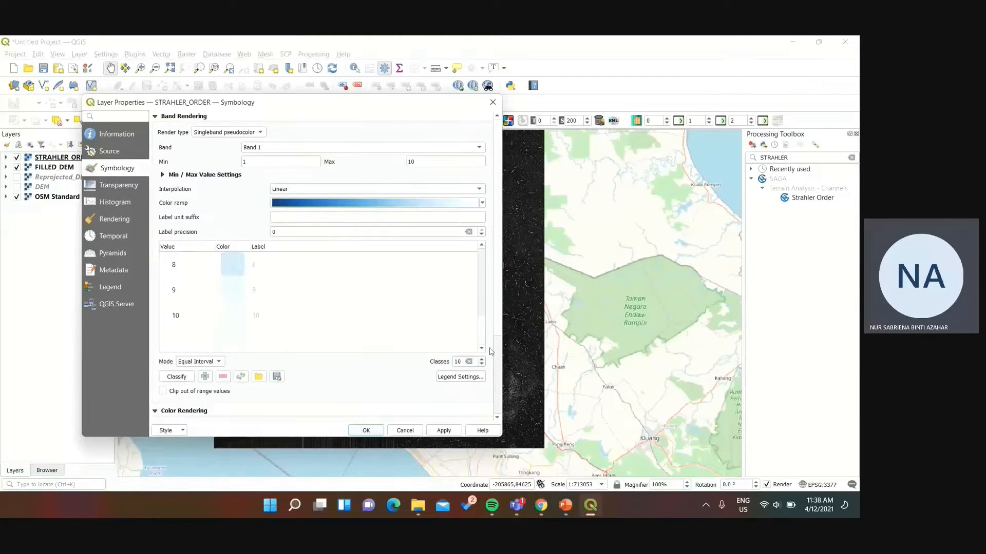
click(458, 432)
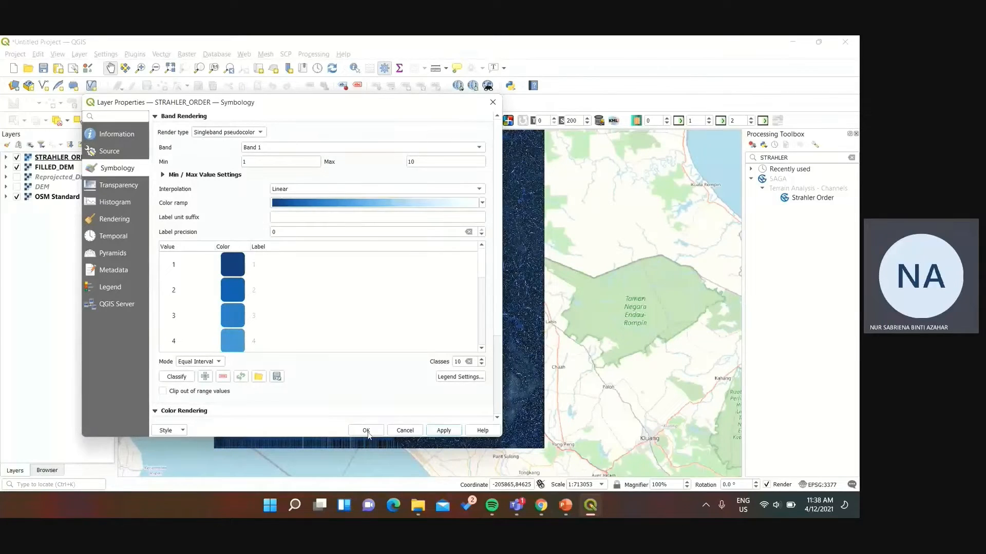
click(367, 432)
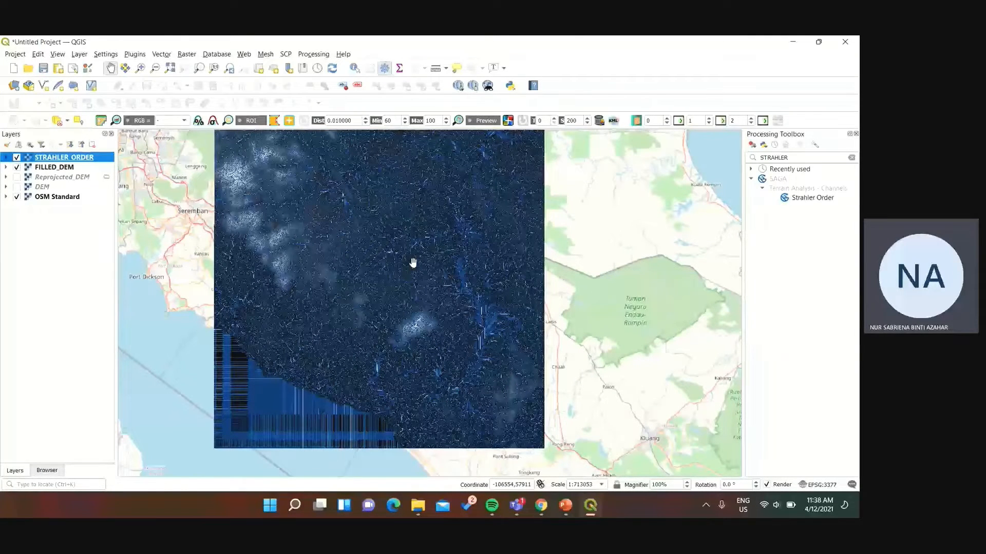
- Set up a Raster Calculator expression of "STRAHLER_ORDER@1" >= 5
click(187, 53)
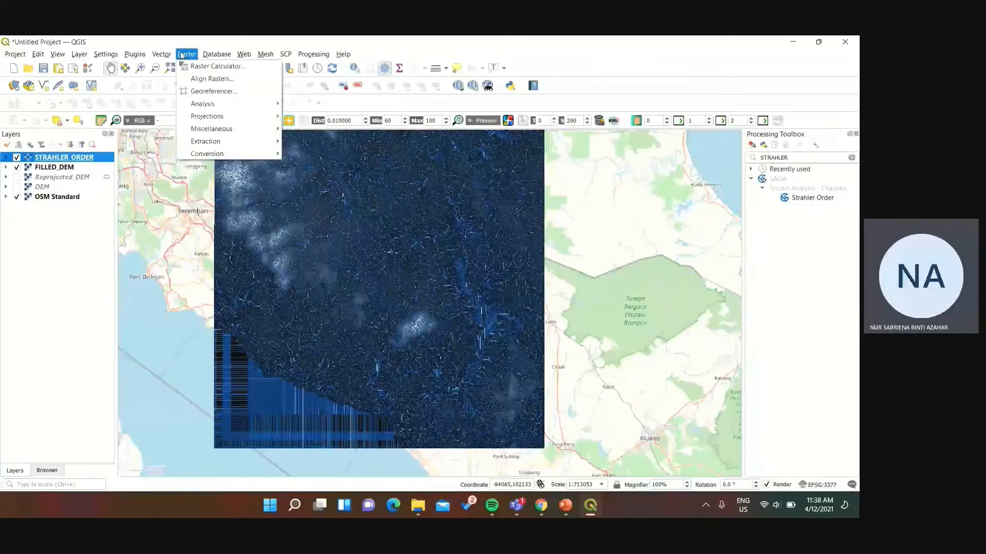
click(203, 66)
double_click(308, 175)
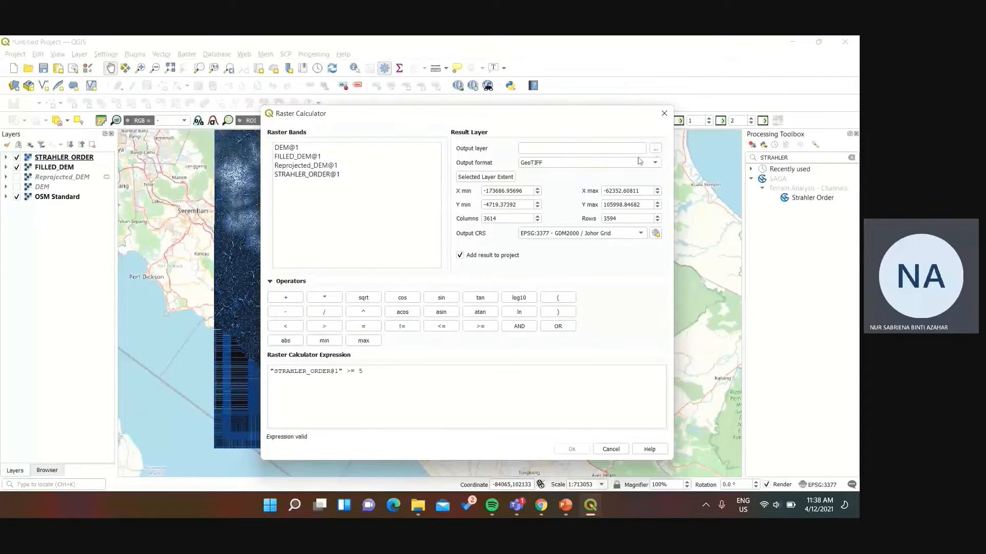
- Save the calculator output as STRAHLER_ORDER_5 in Downloads/TOP FRUIT SDN BHD and run the calculation
click(655, 148)
scroll(308, 221, up, 3)
click(311, 226)
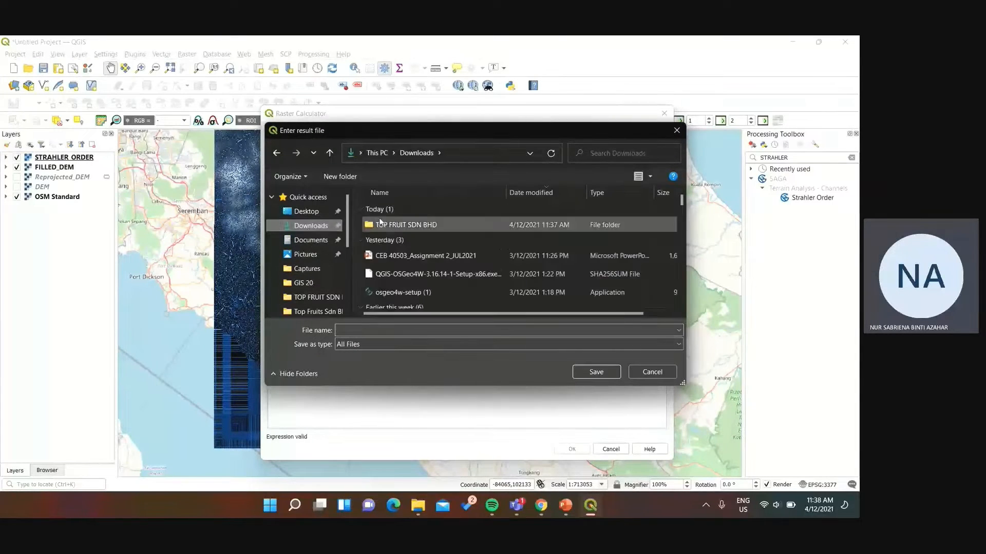
double_click(380, 223)
text(STRAH)
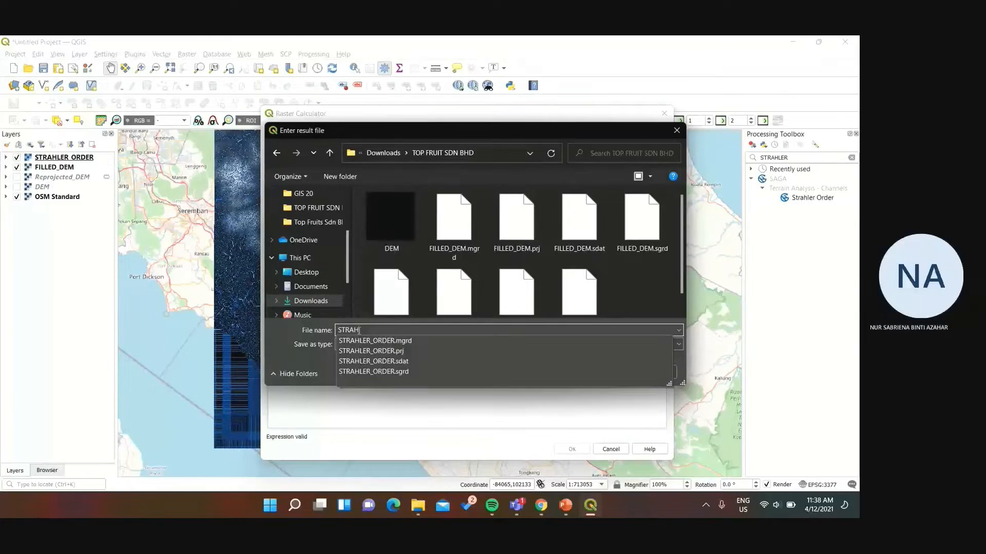
text(LER_ORDER_5)
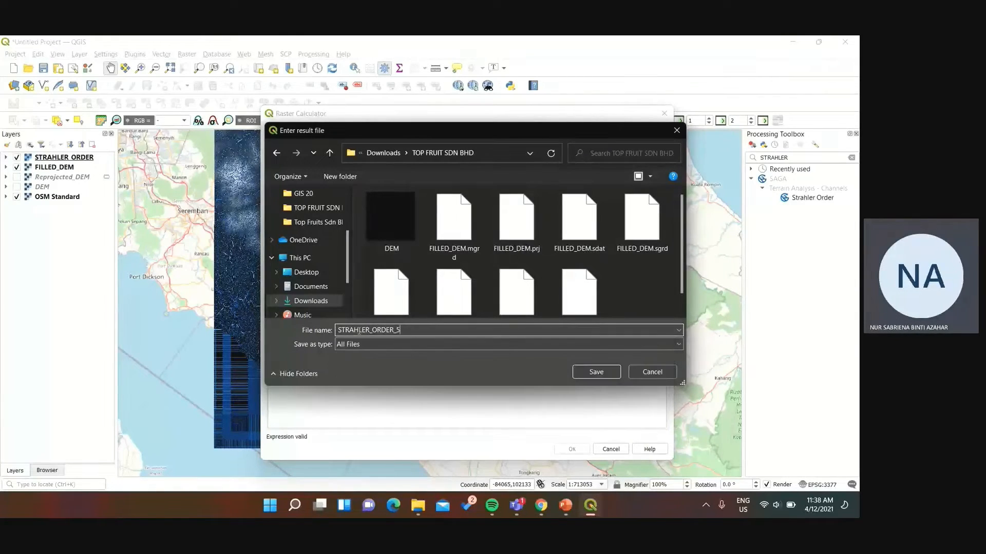
key(Return)
click(571, 449)
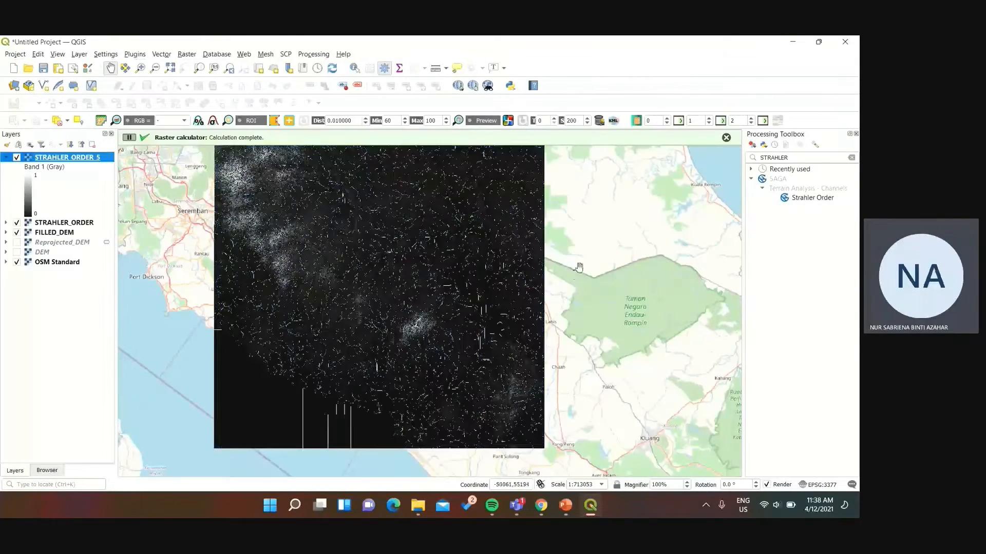
- Render the STRAHLER_ORDER_5 layer by Paletted/Unique values, with classes for 0 and 1
drag(405, 293, 416, 321)
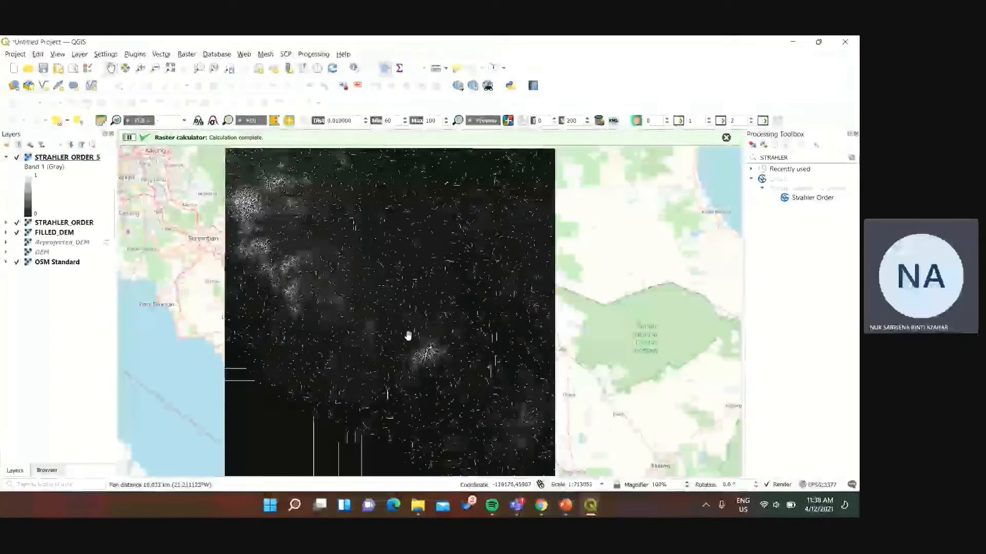
right_click(75, 159)
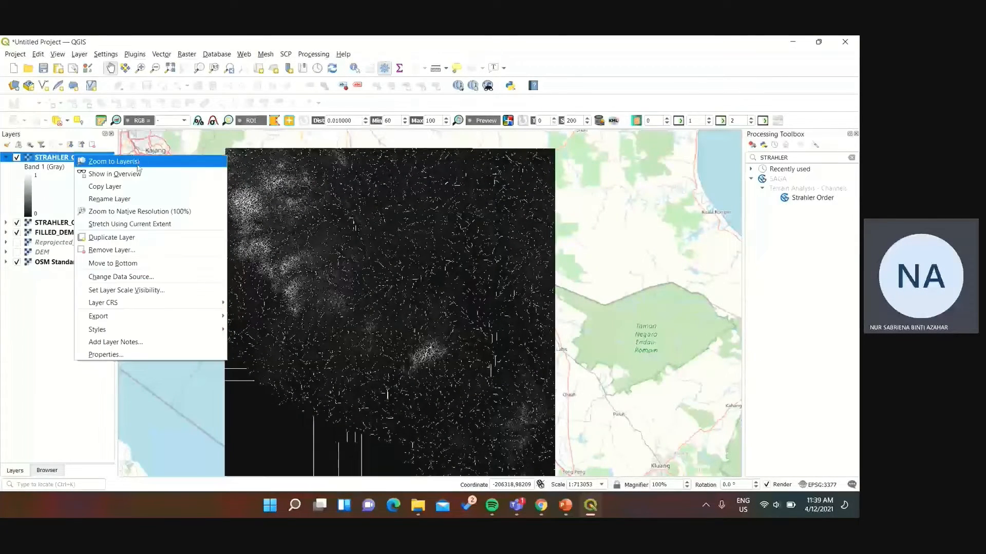
click(106, 355)
click(238, 133)
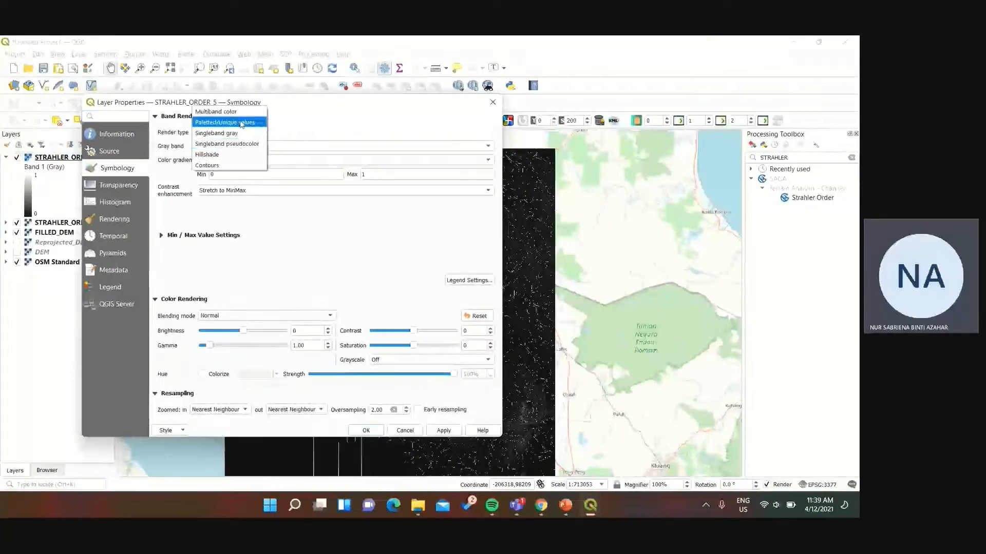
click(233, 122)
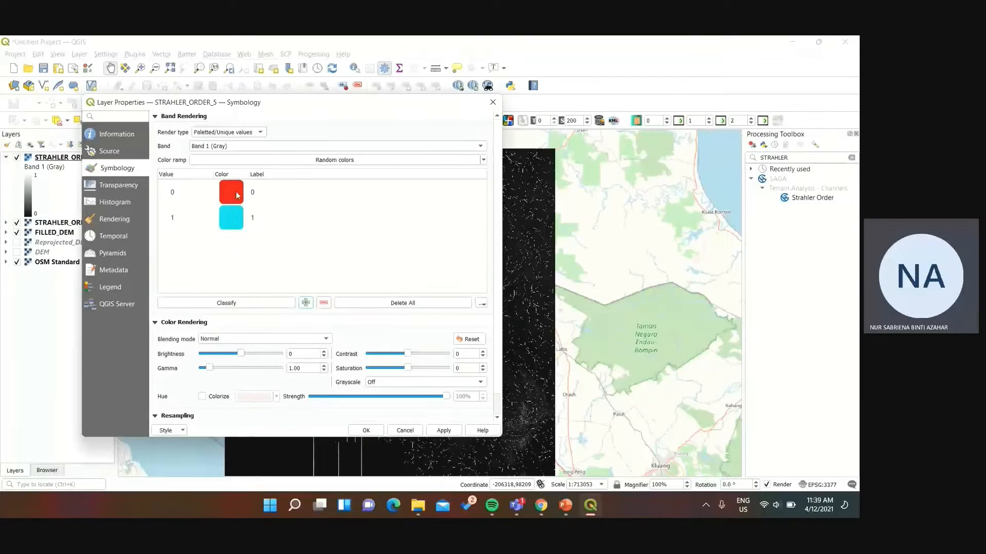
- Color value 0 of STRAHLER_ORDER_5 turquoise and value 1 violet-blue, and apply the styling
double_click(237, 195)
click(348, 184)
click(353, 371)
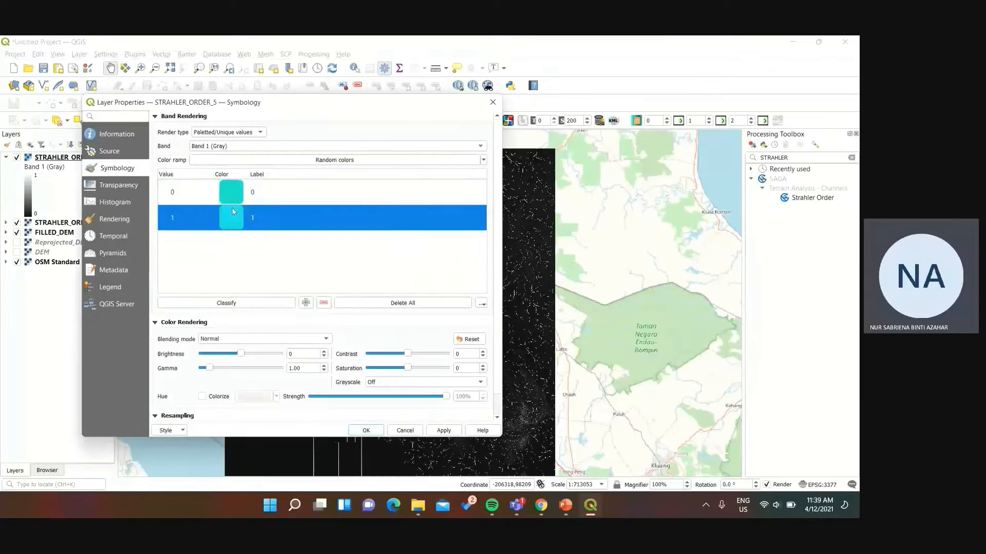
double_click(238, 195)
click(372, 183)
click(352, 371)
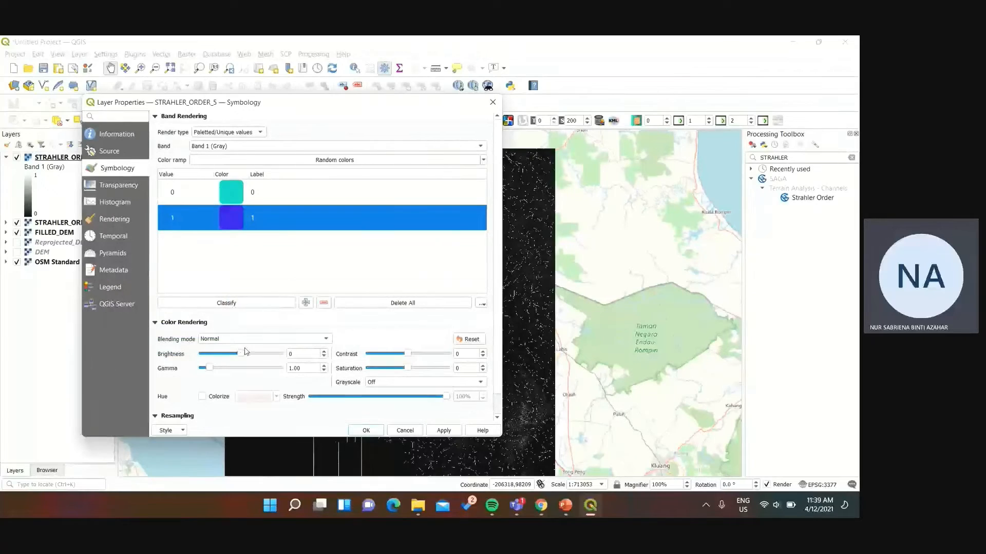
click(443, 430)
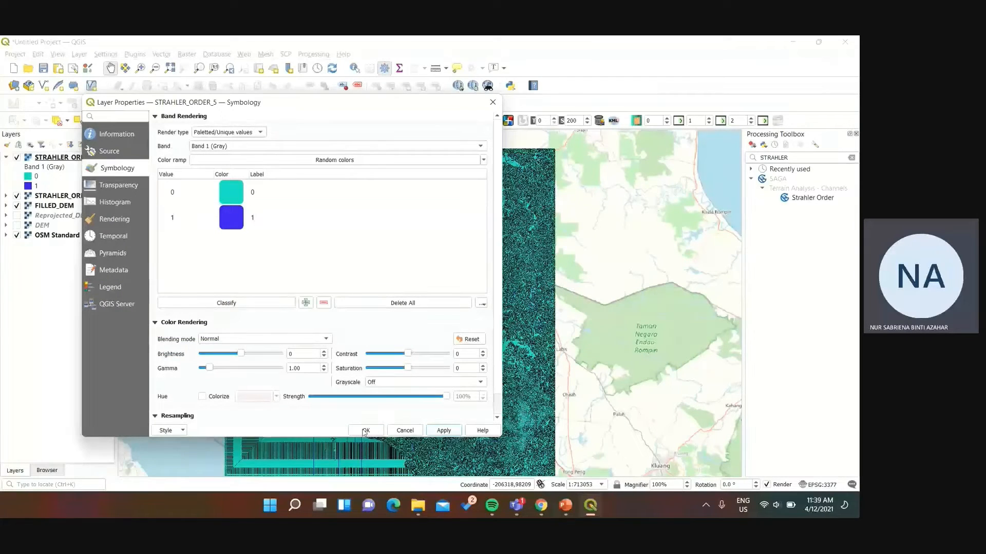
- Set 0 as the additional no data value of STRAHLER_ORDER_5 and hide the STRAHLER_ORDER layer
click(117, 185)
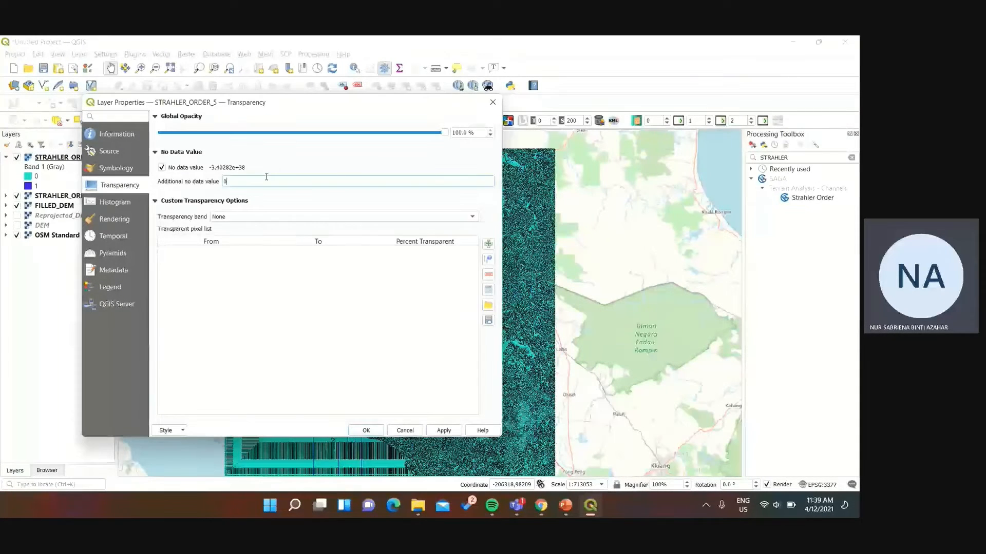
click(366, 430)
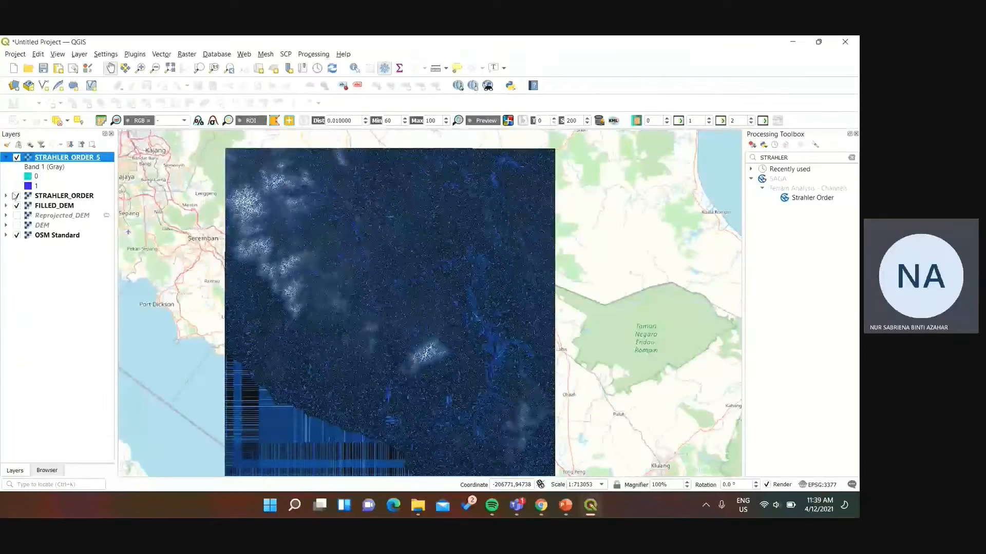
click(17, 197)
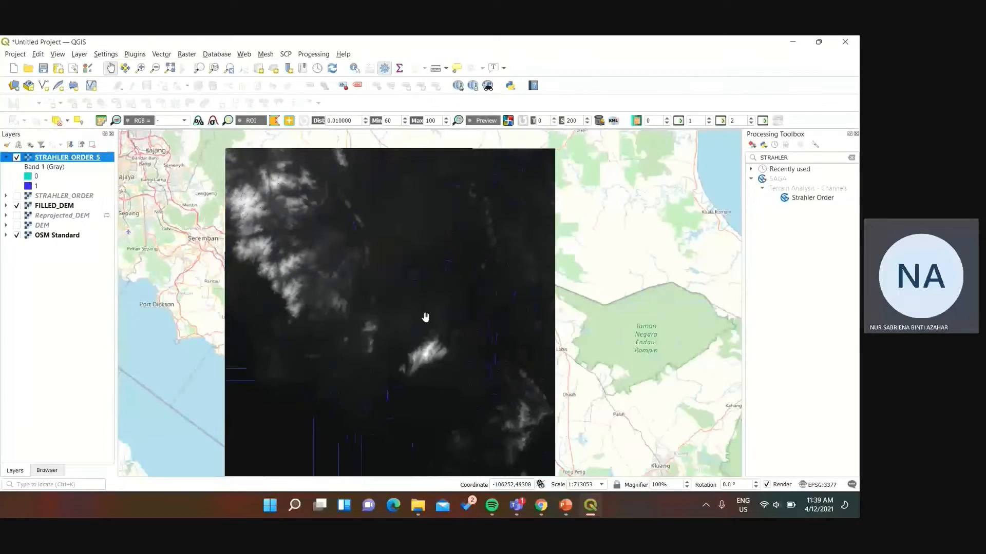
- Hide the FILLED_DEM layer and inspect the STRAHLER_ORDER_5 streams against the OSM Standard basemap
scroll(425, 318, up, 2)
drag(427, 354, 444, 274)
scroll(360, 334, down, 2)
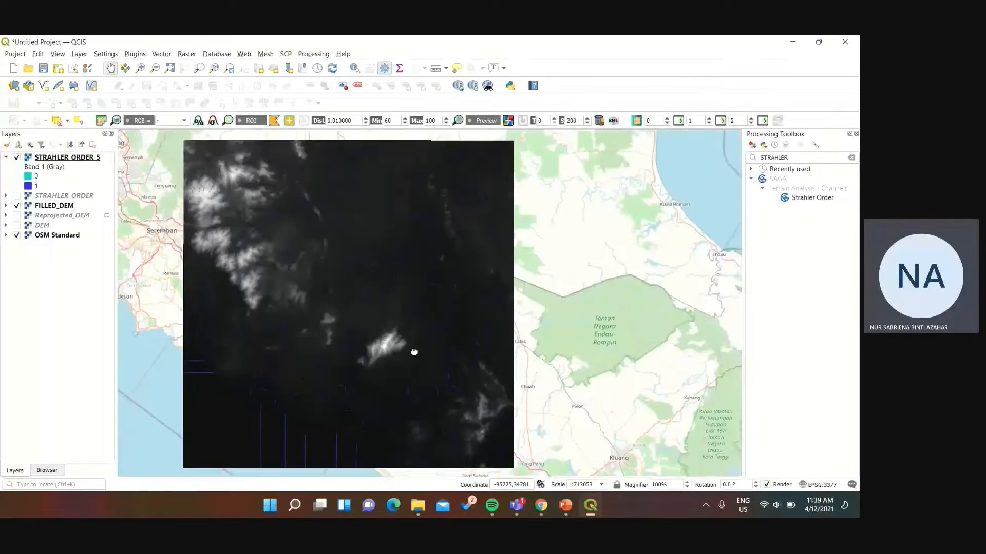
drag(413, 352, 462, 366)
drag(334, 284, 353, 290)
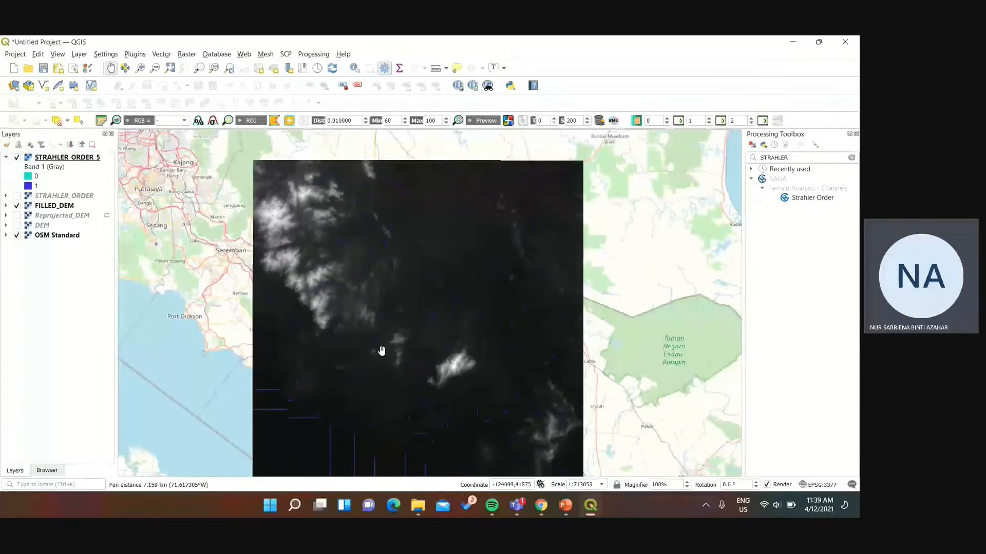
drag(433, 325, 405, 279)
drag(334, 335, 317, 356)
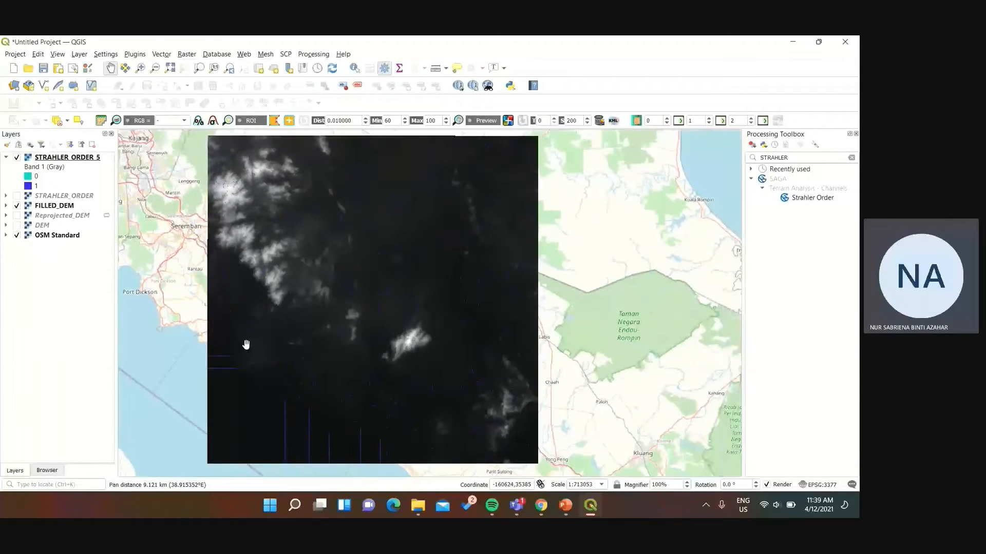
click(16, 206)
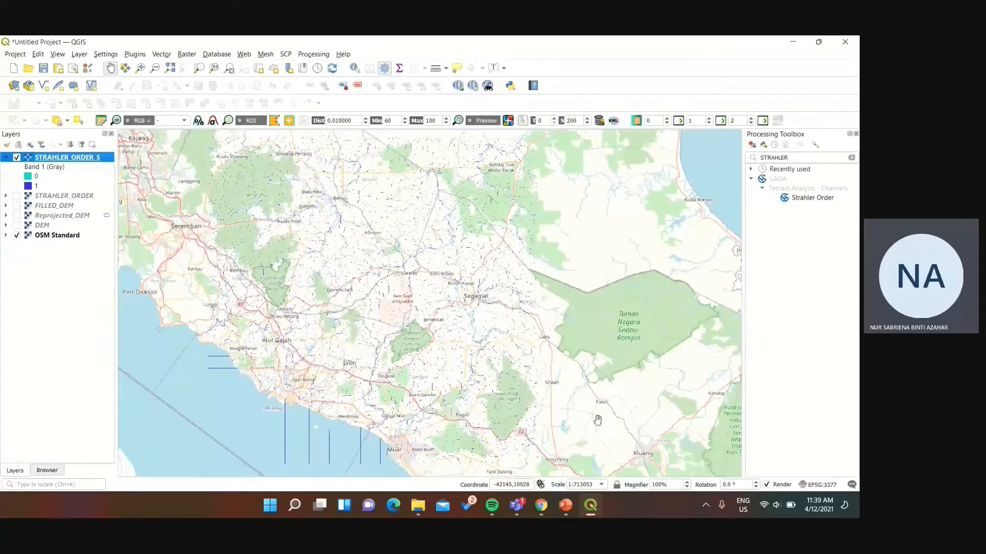
scroll(483, 344, up, 4)
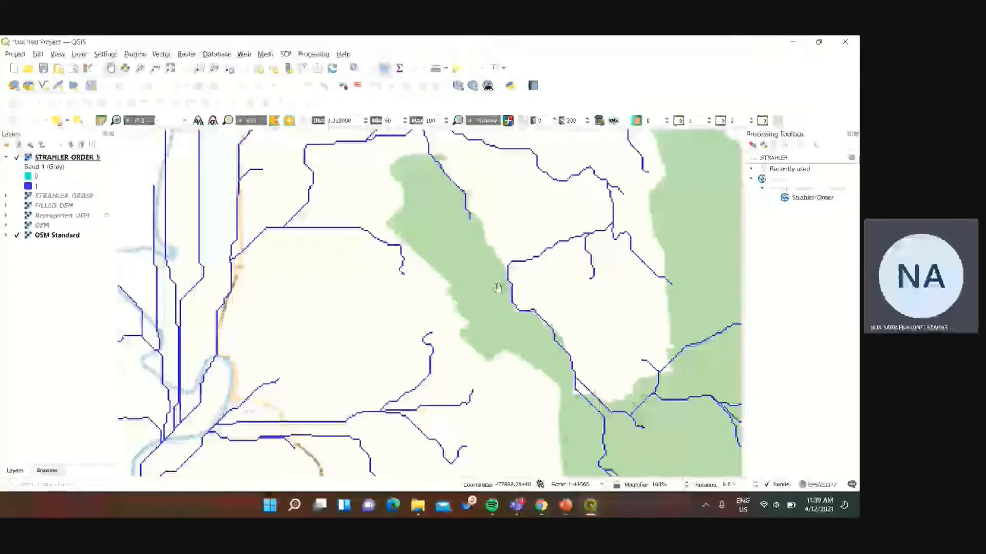
scroll(498, 288, down, 4)
- Set up the Channel Network and Drainage Basins algorithm with FILLED_DEM as elevation, leaving only the Channels output set to open after running
click(764, 158)
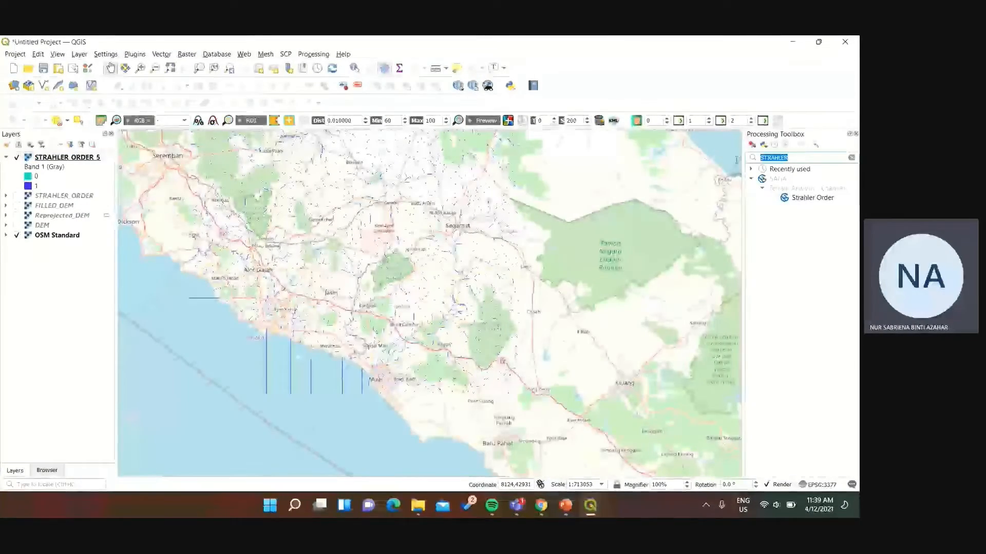
text(CHANN)
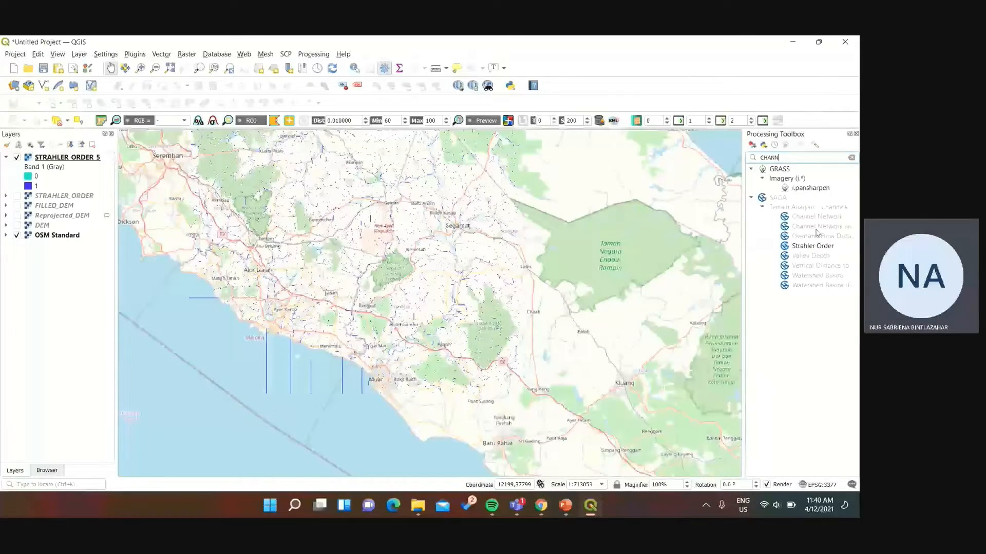
double_click(816, 229)
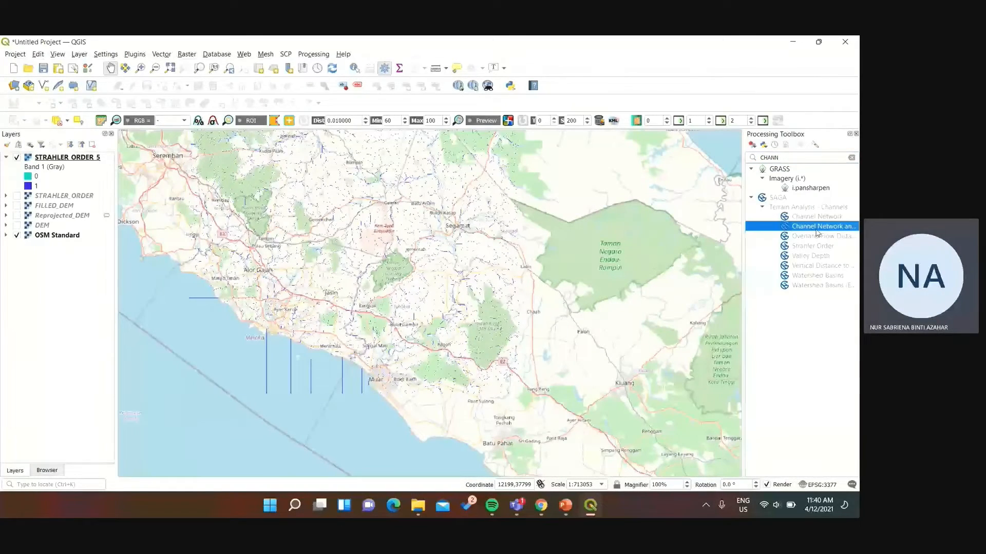
click(332, 166)
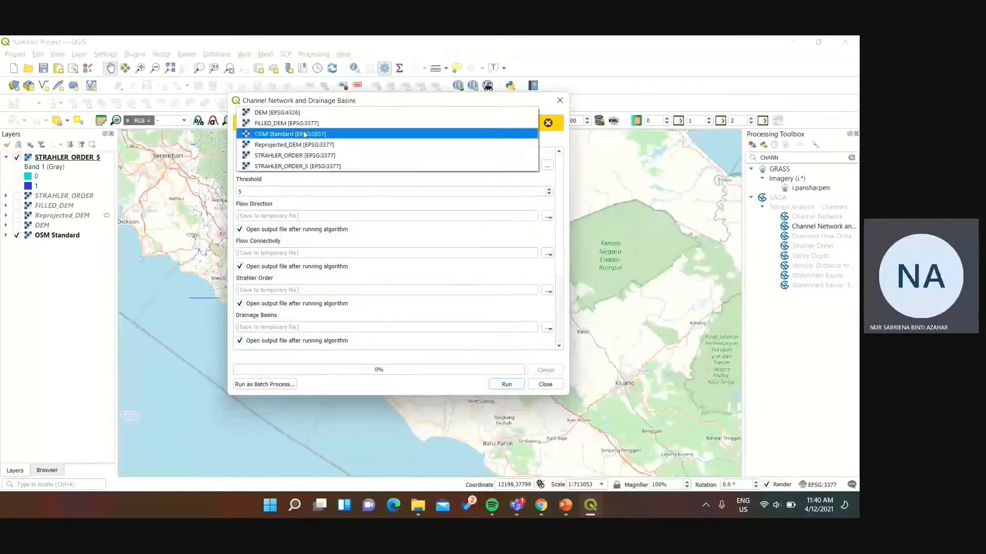
click(306, 128)
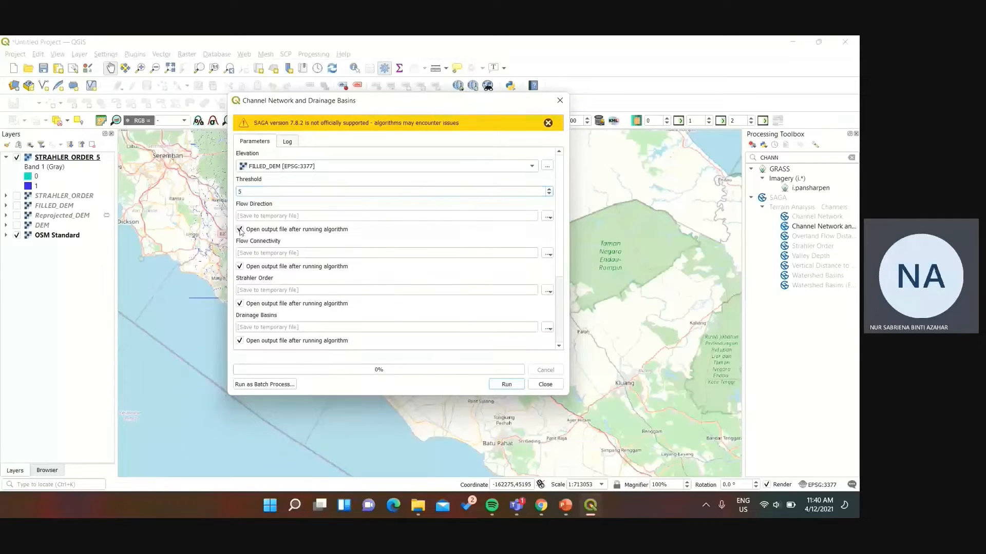
scroll(239, 287, down, 2)
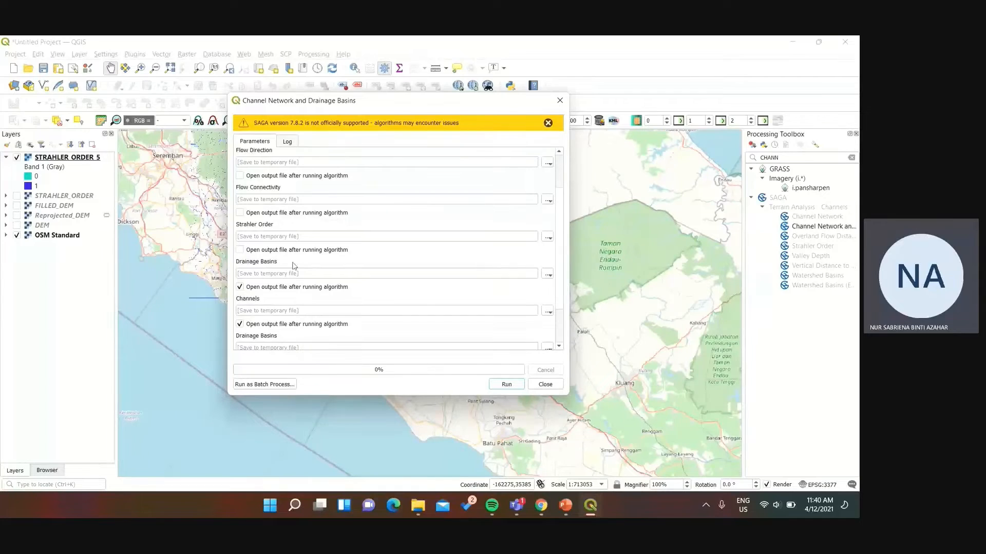
scroll(295, 265, down, 2)
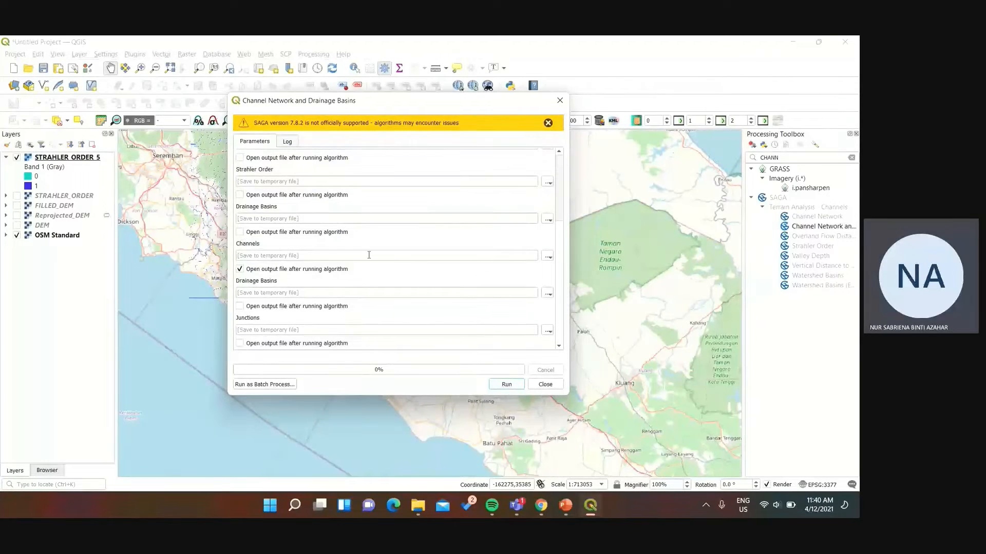
- Save the Channels output as RIVER_NETWORK shapefile in the TOP FRUIT SDN BHD folder under Downloads, run the algorithm and close it
click(548, 257)
click(564, 280)
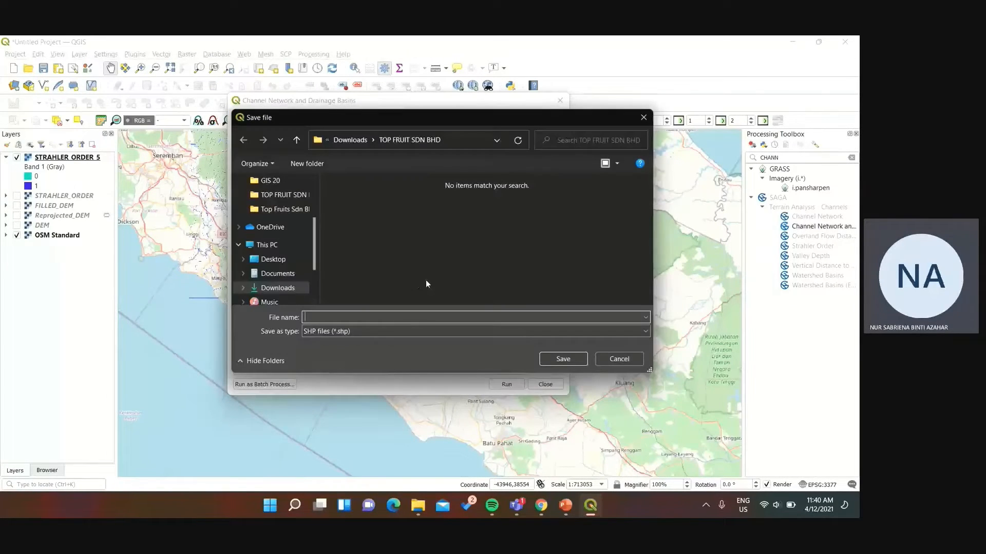
scroll(279, 257, up, 3)
click(281, 213)
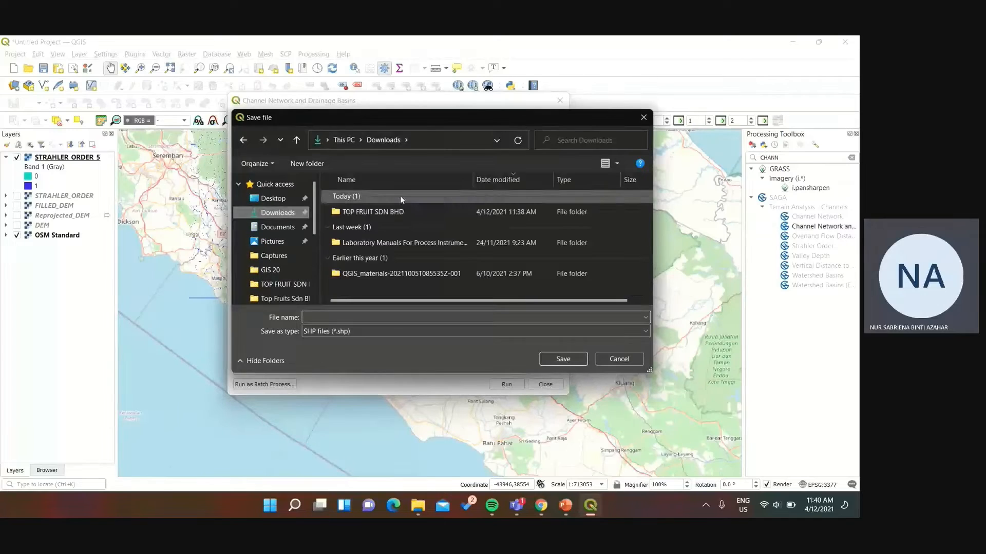
double_click(393, 213)
text(RIVER_NETWORK)
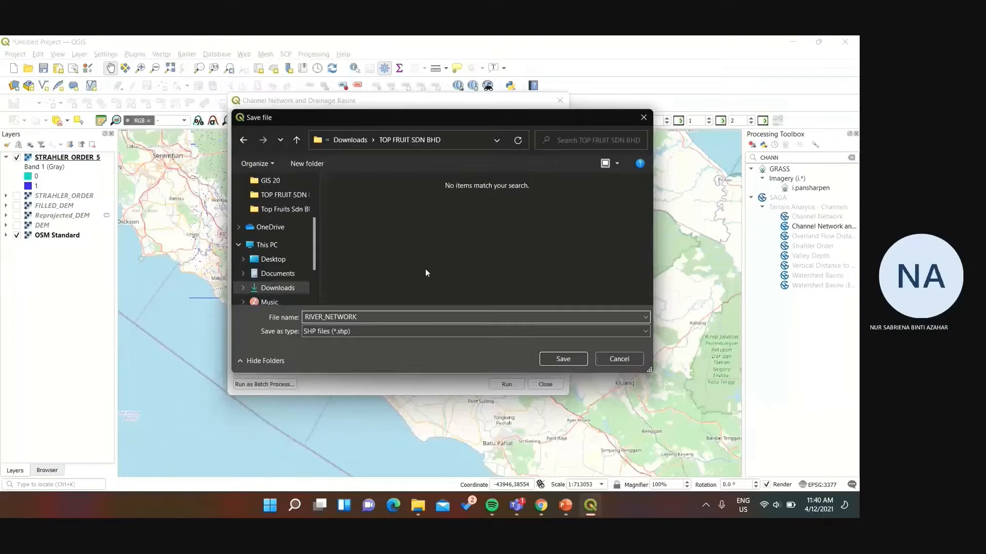
click(563, 359)
click(507, 385)
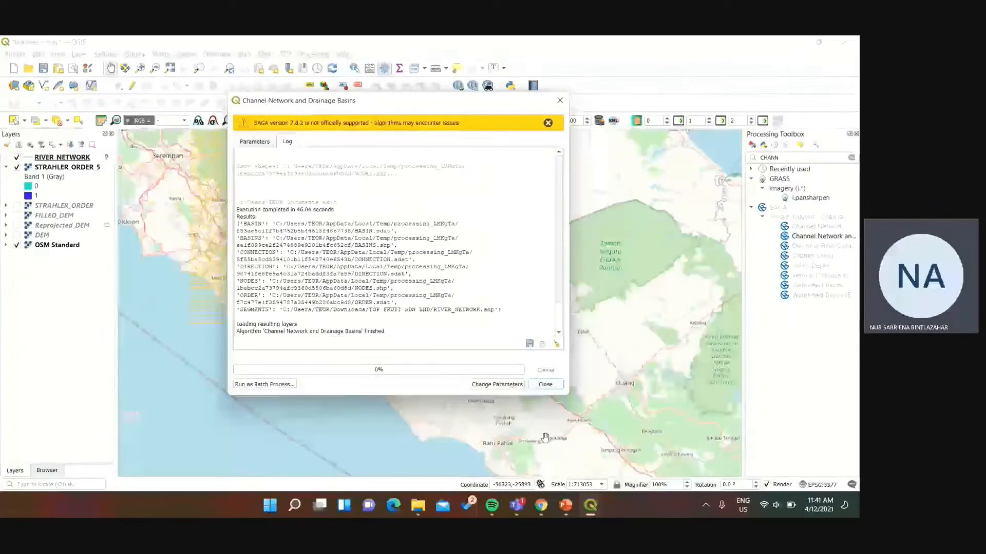
click(545, 385)
- Assign the GDM2000 / Johor Grid coordinate reference system to the newly loaded RIVER_NETWORK layer
click(106, 158)
click(224, 256)
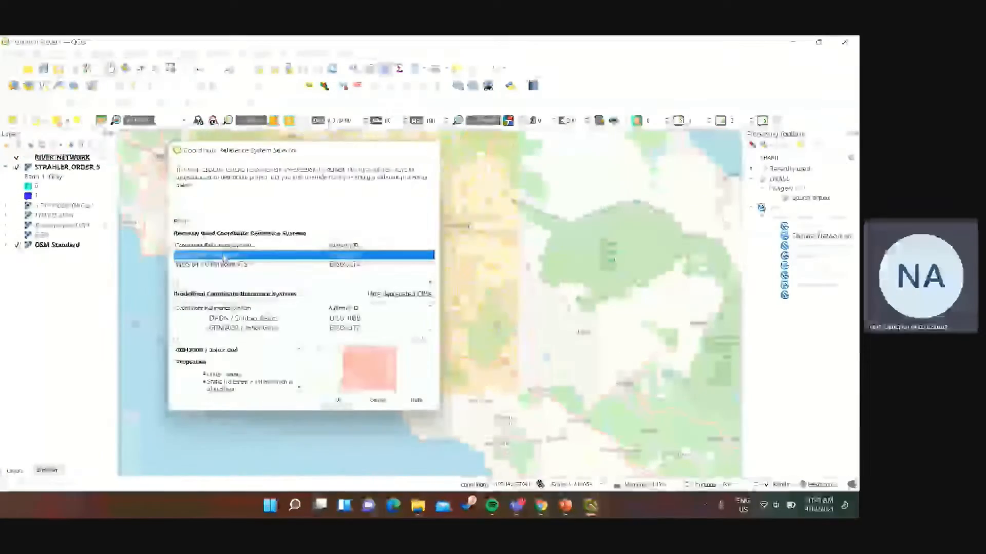
click(338, 401)
drag(401, 286, 417, 332)
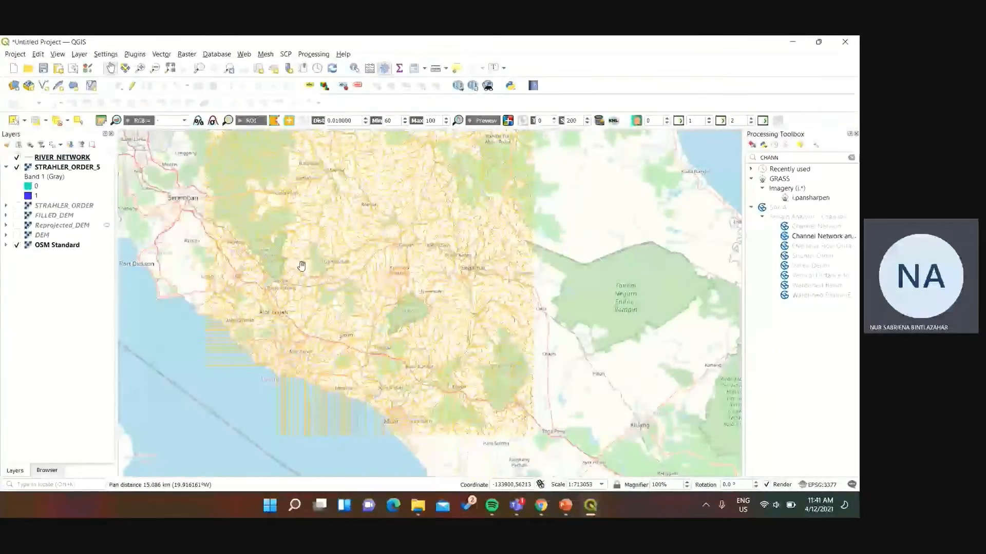
- Add RIVER_NETWORK.shp from the TOP FRUIT SDN BHD folder to the map, specifying GDM2000 / Johor Grid (EPSG:3377) as its CRS
click(52, 472)
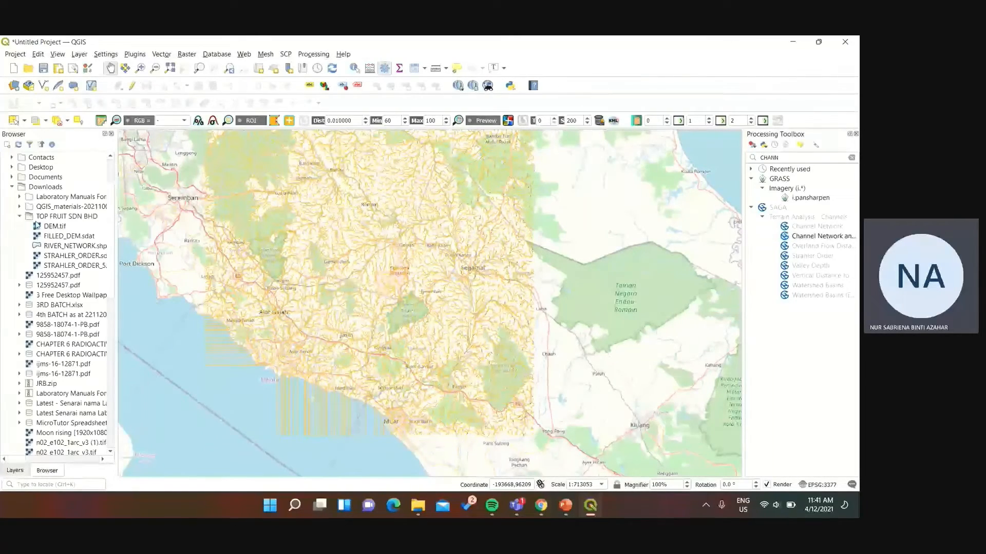
click(21, 216)
click(19, 217)
drag(72, 246, 170, 255)
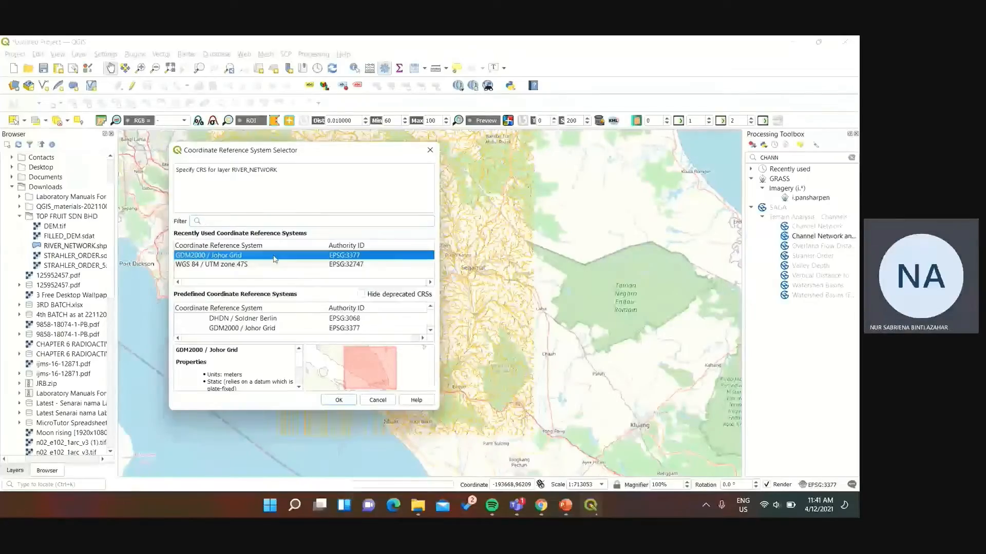
click(339, 400)
- Remove the older duplicate RIVER_NETWORK layer from the project
right_click(22, 168)
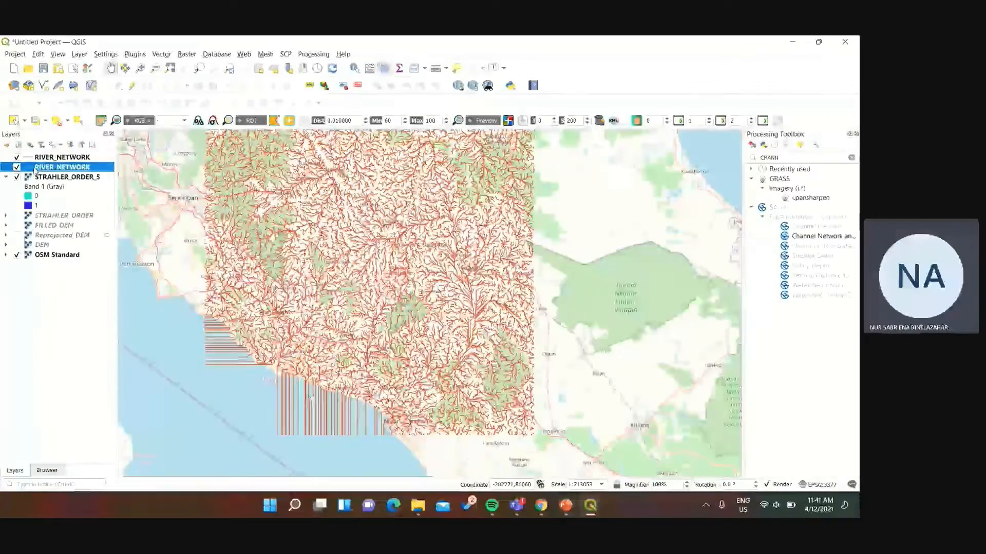
click(77, 273)
click(421, 283)
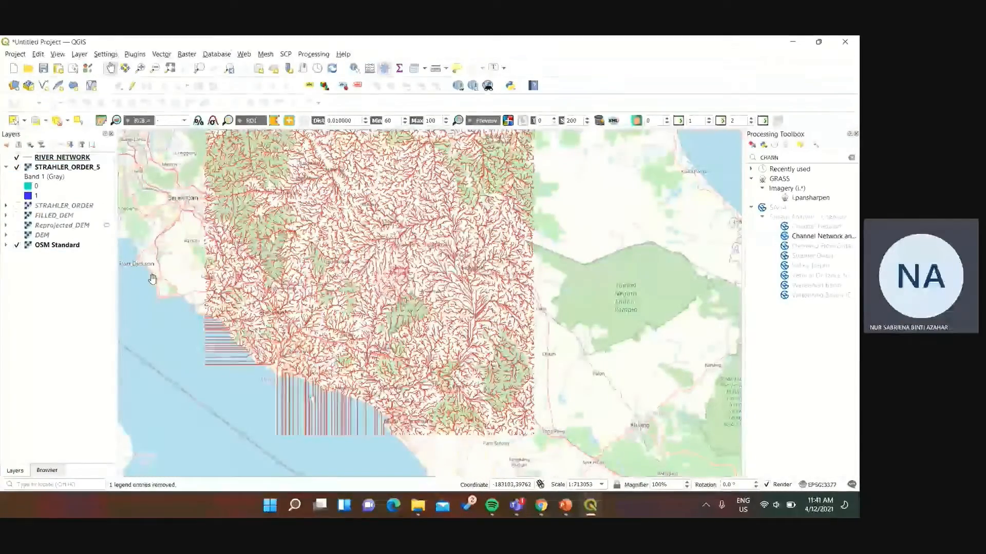
- Style the RIVER_NETWORK layer with blue lines 0.46 mm wide
right_click(79, 158)
click(138, 406)
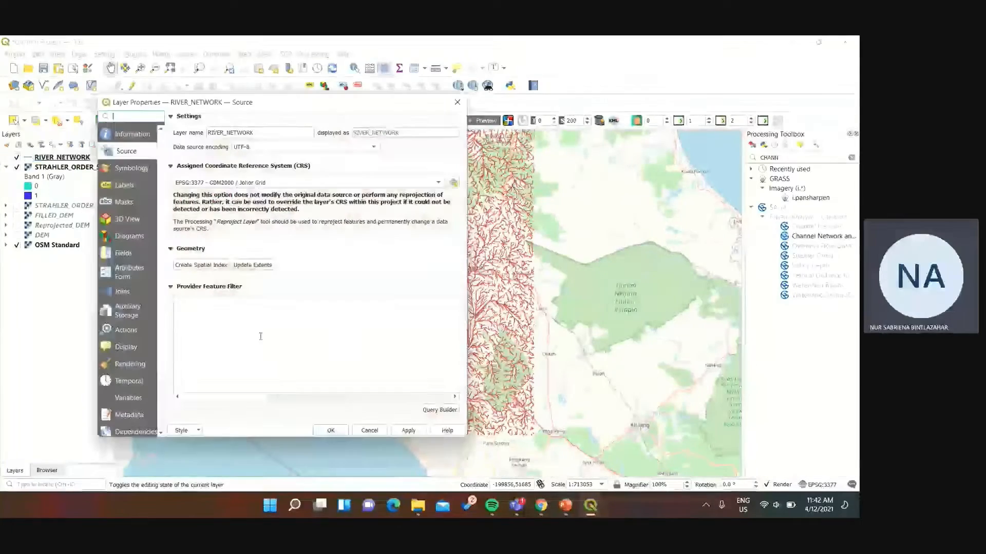
click(133, 168)
click(451, 216)
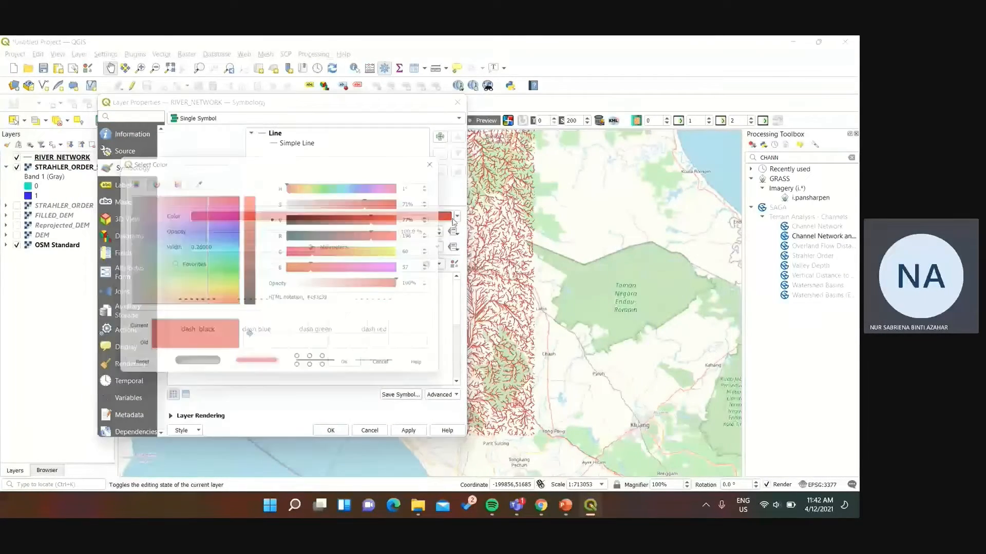
click(370, 184)
click(353, 370)
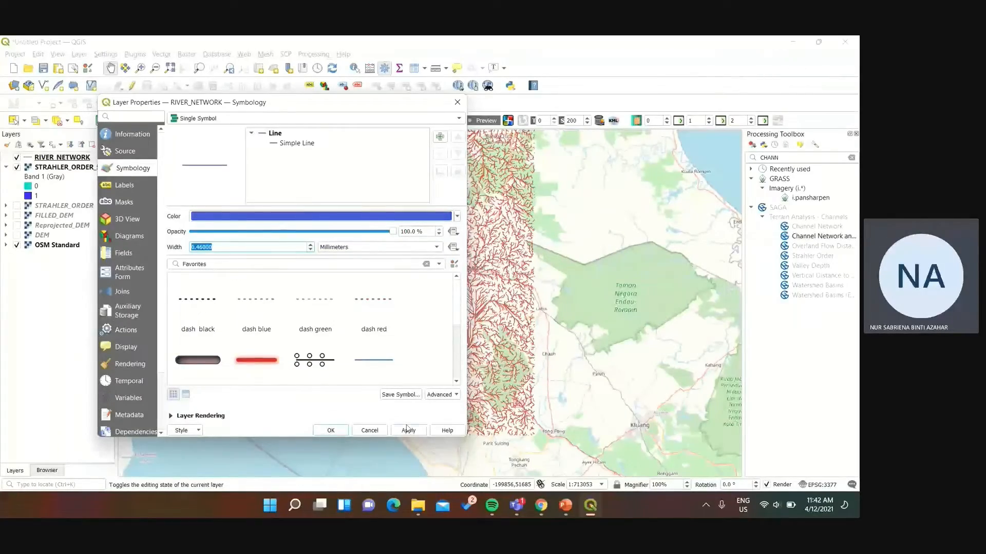
click(330, 431)
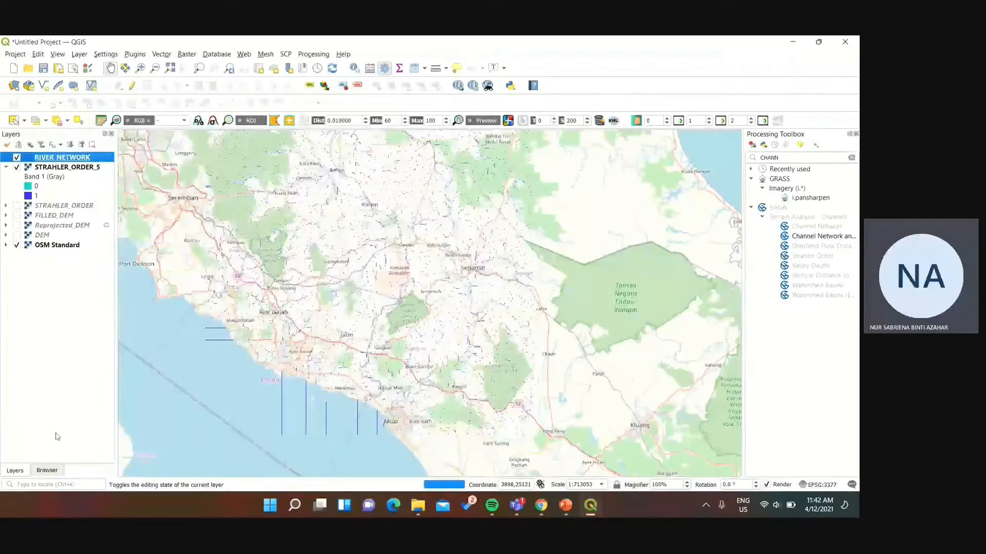
- Inspect the river network's southeastern edge, check the site marker against the SRTM tile in EarthExplorer in Chrome, and return to QGIS
scroll(269, 266, up, 5)
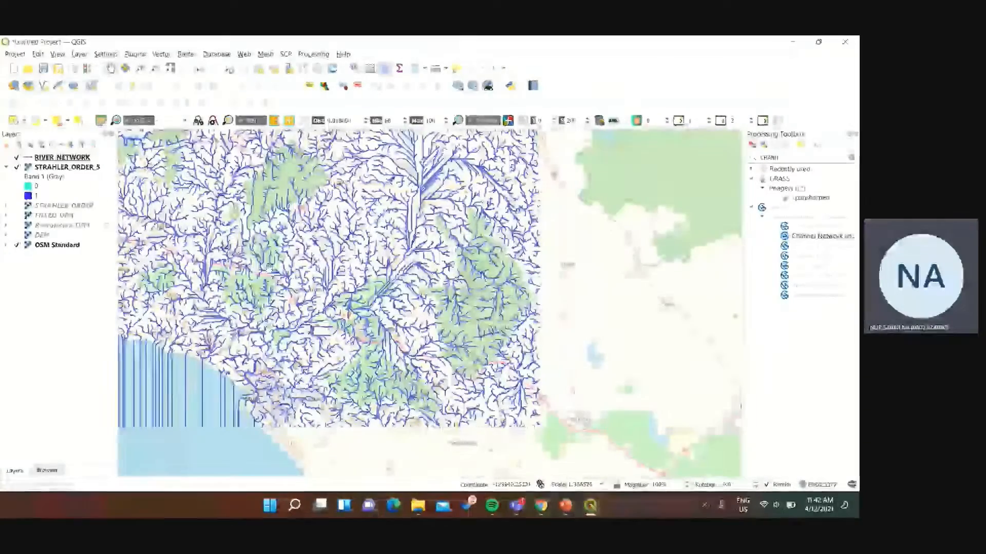
drag(501, 468, 473, 407)
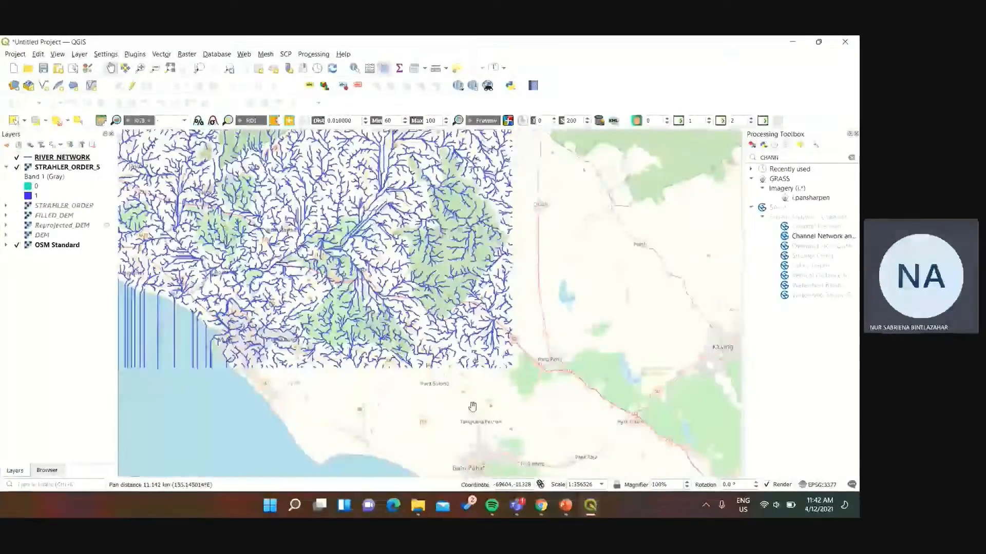
drag(530, 427, 458, 353)
click(539, 504)
drag(702, 374, 522, 260)
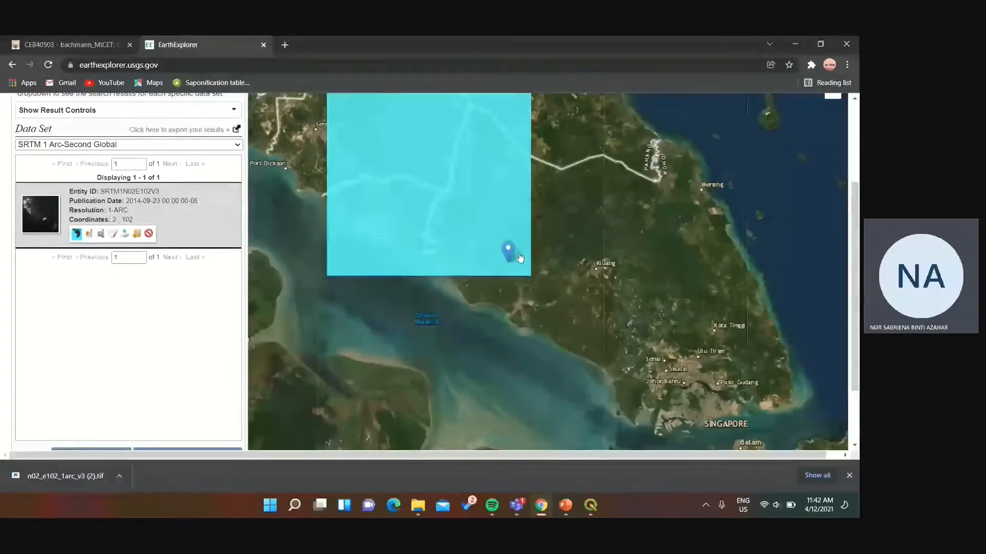
click(590, 506)
- Examine the RIVER_NETWORK channels along the DEM tile's eastern edge and around the forest reserve to locate the site area
drag(463, 401, 414, 284)
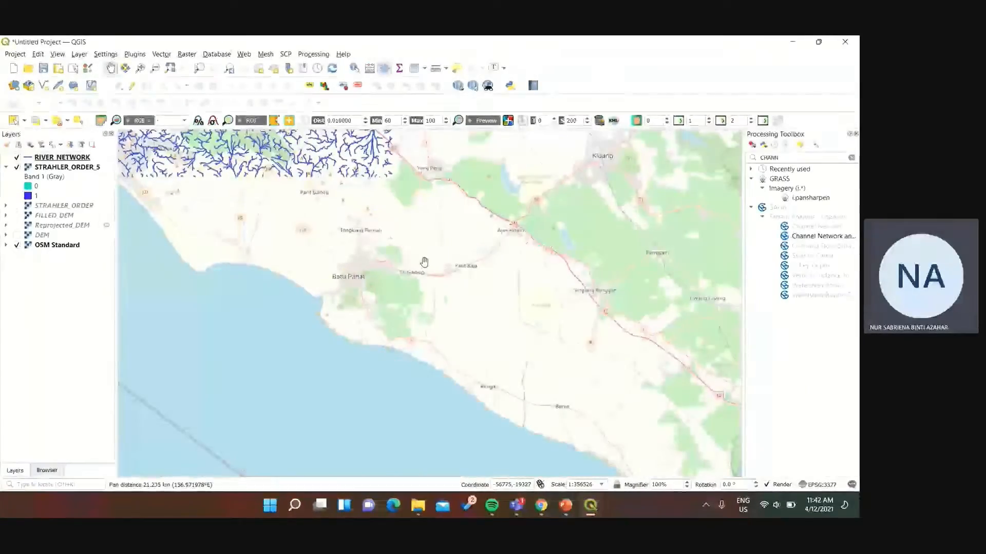
drag(438, 190, 432, 403)
drag(452, 284, 448, 334)
scroll(501, 338, up, 1)
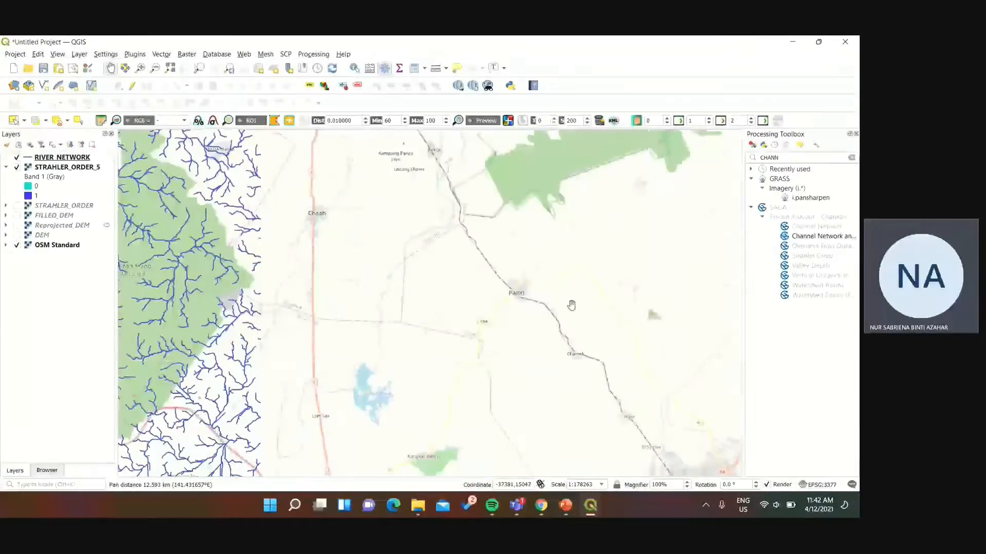
drag(294, 228, 449, 414)
drag(269, 284, 409, 353)
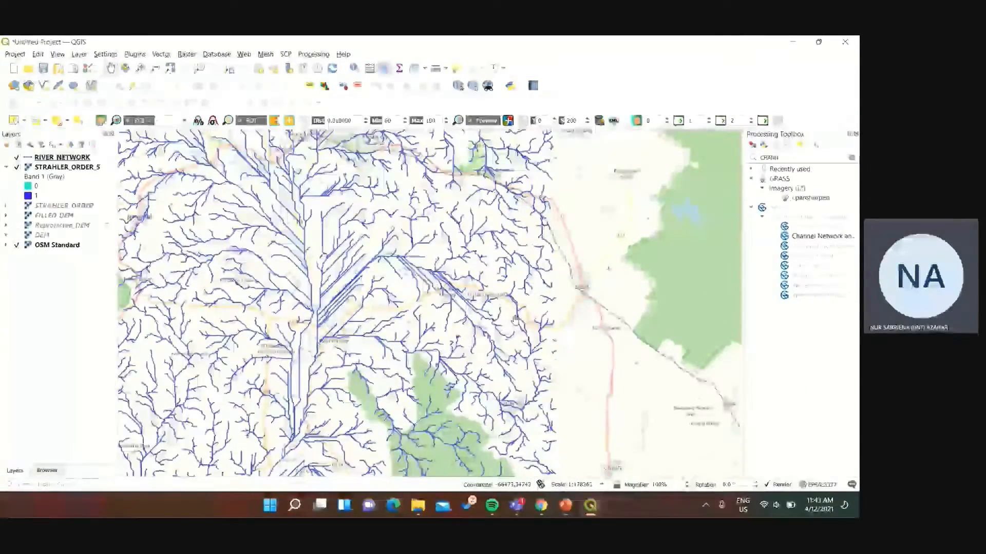
scroll(409, 353, up, 2)
scroll(352, 339, down, 2)
drag(339, 411, 477, 249)
drag(390, 411, 390, 354)
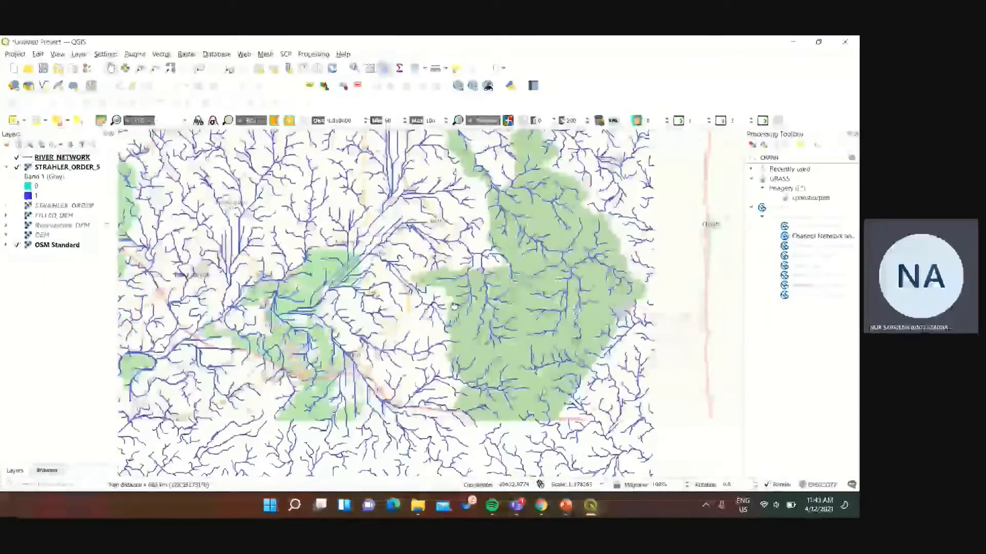
drag(339, 450, 431, 367)
scroll(521, 320, up, 2)
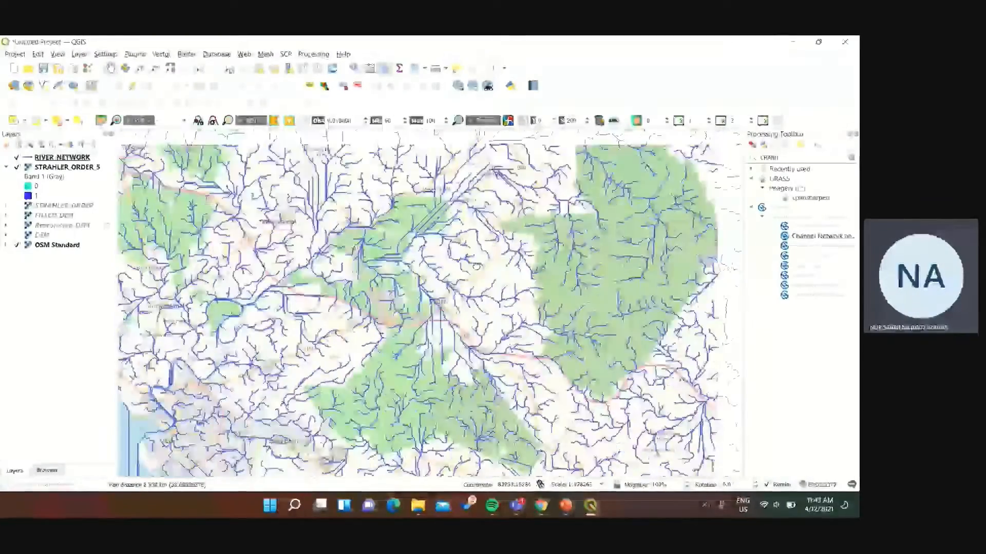
drag(370, 210, 319, 390)
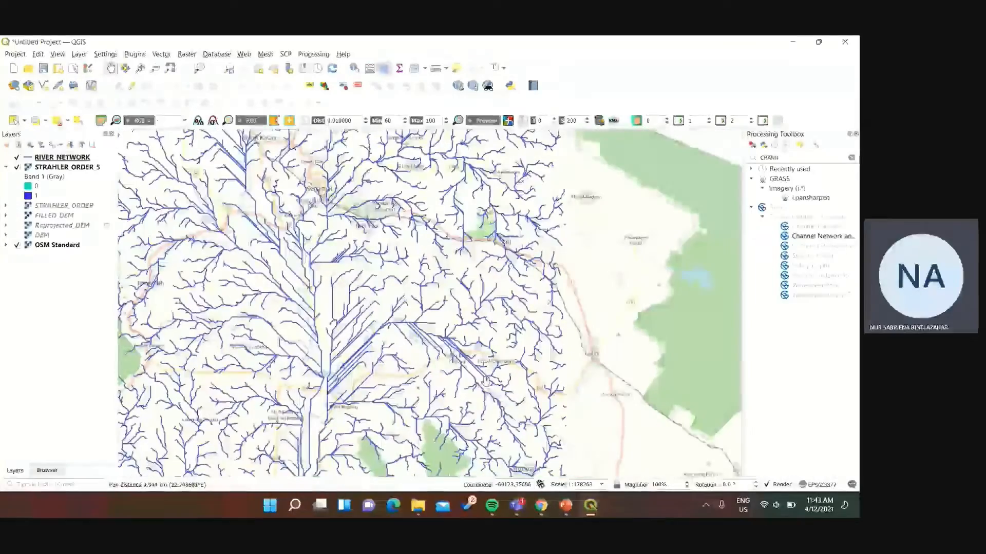
drag(337, 313, 464, 353)
scroll(473, 377, up, 2)
scroll(473, 374, down, 3)
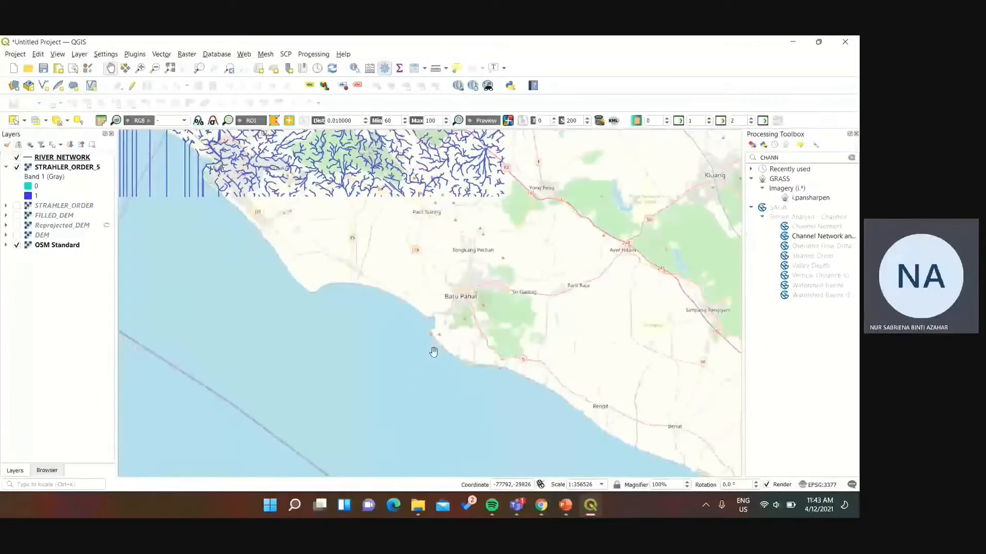
- Trace the RIVER_NETWORK channels along the coast past Muar and Parit Jawa
drag(627, 236, 476, 236)
drag(649, 175, 578, 361)
drag(354, 221, 587, 349)
scroll(529, 374, up, 3)
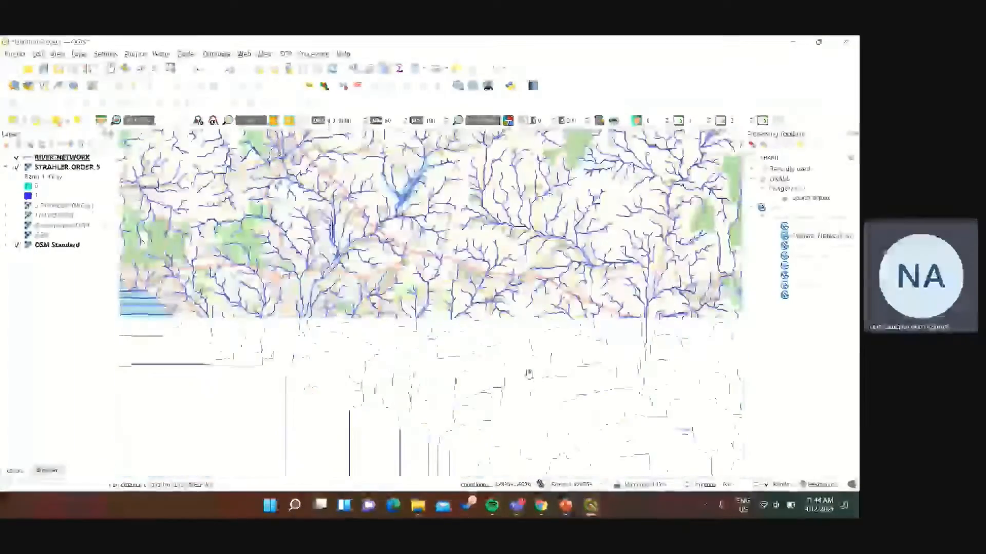
drag(529, 374, 323, 379)
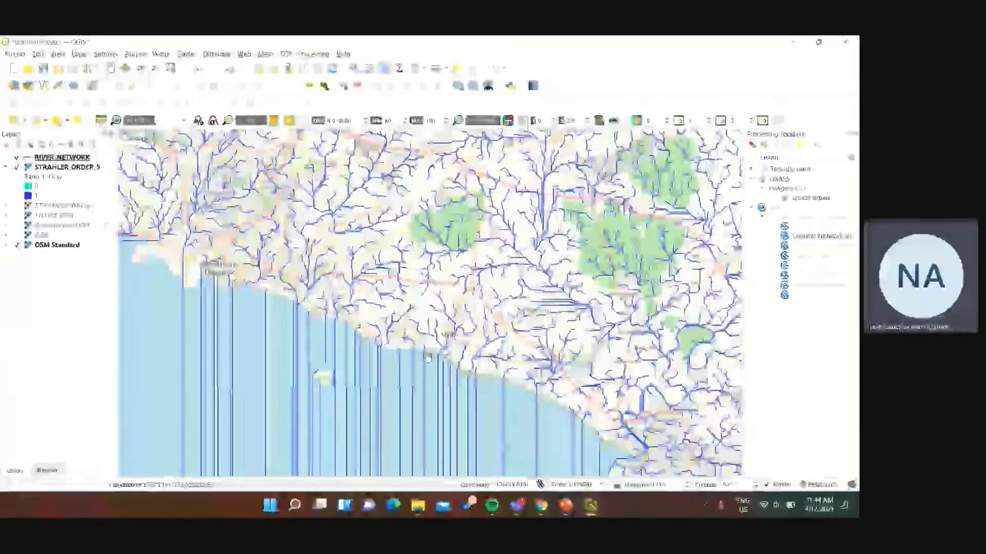
scroll(324, 378, up, 1)
drag(649, 454, 488, 418)
drag(528, 300, 366, 195)
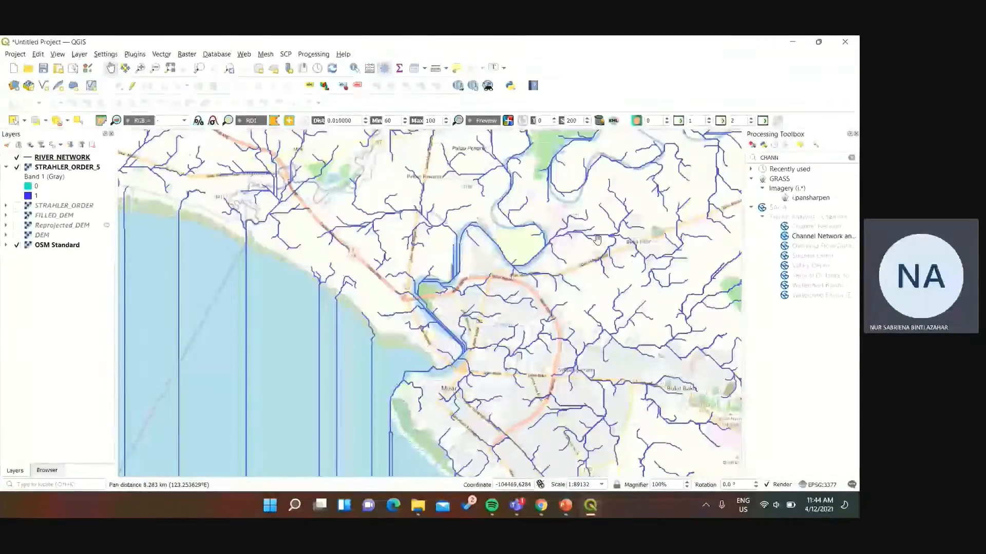
drag(524, 380, 437, 249)
drag(548, 392, 494, 310)
drag(601, 345, 480, 219)
drag(612, 284, 392, 255)
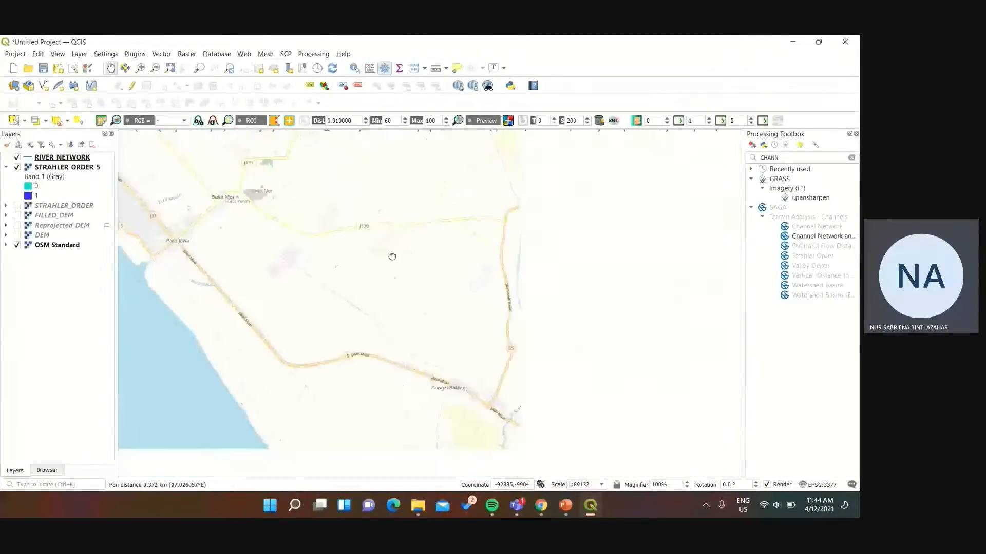
- Examine the channel cells inland of Parit Jawa up close to choose the outlet location
drag(569, 194, 375, 337)
drag(729, 163, 510, 346)
scroll(541, 307, up, 2)
scroll(541, 308, up, 1)
drag(563, 139, 433, 184)
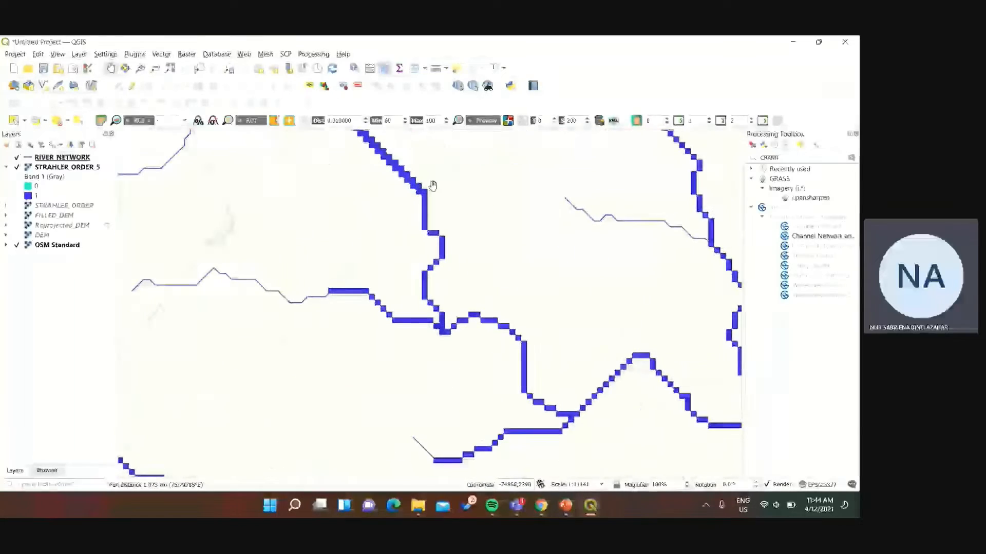
scroll(425, 296, up, 2)
scroll(380, 269, up, 1)
drag(533, 258, 513, 349)
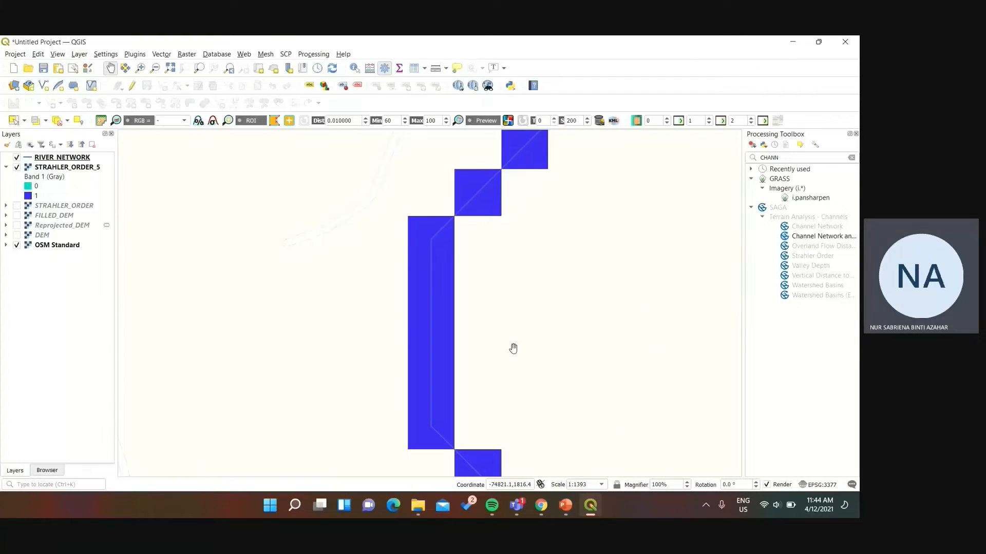
- Create a point shapefile layer named OUTLET in the project CRS EPSG:3377 - GDM2000 / Johor Grid
click(79, 54)
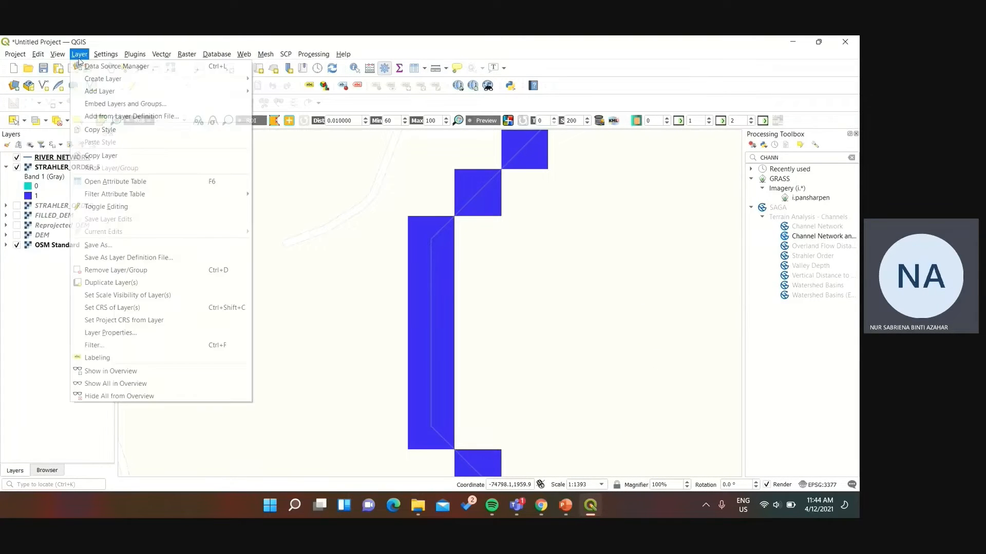
mouse_move(103, 79)
click(364, 90)
click(229, 63)
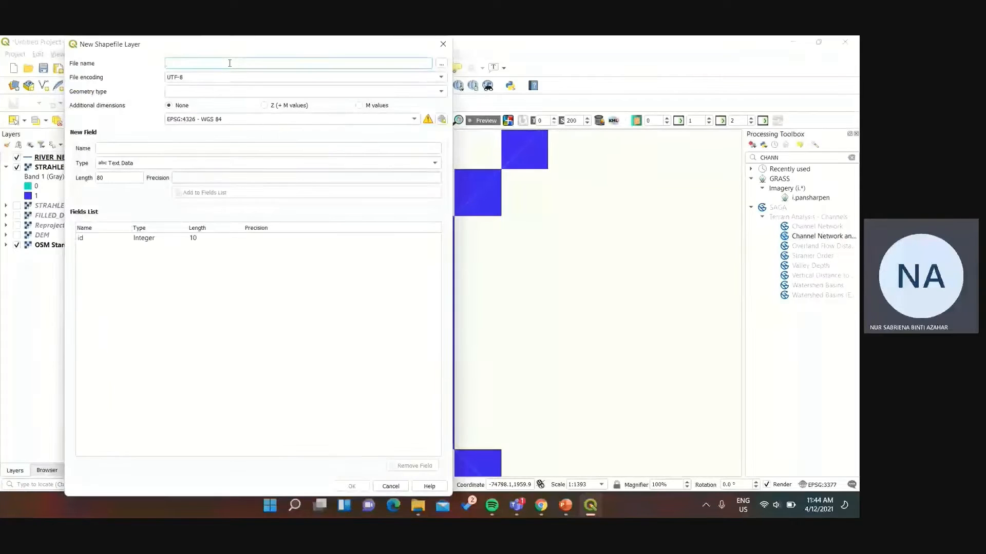
click(174, 91)
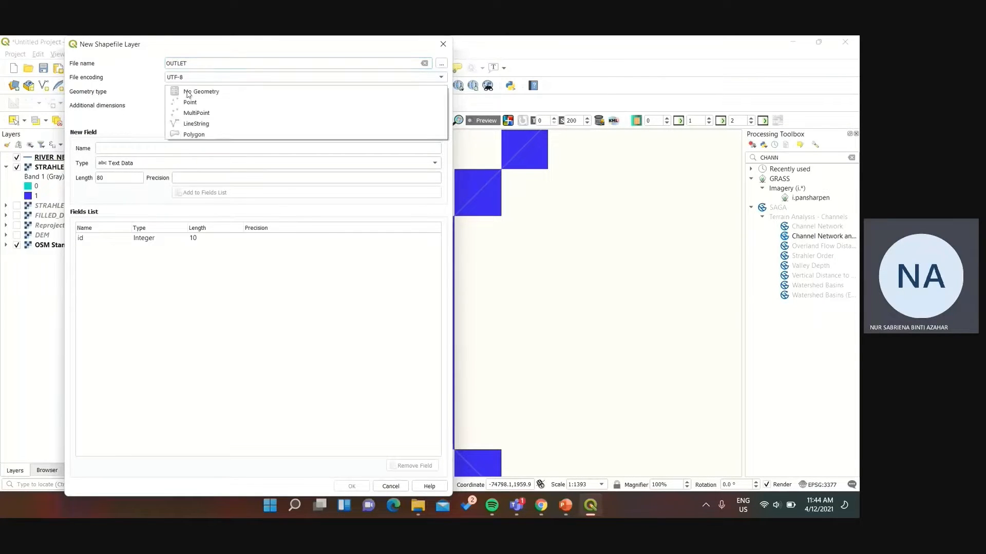
click(177, 99)
click(249, 119)
click(247, 130)
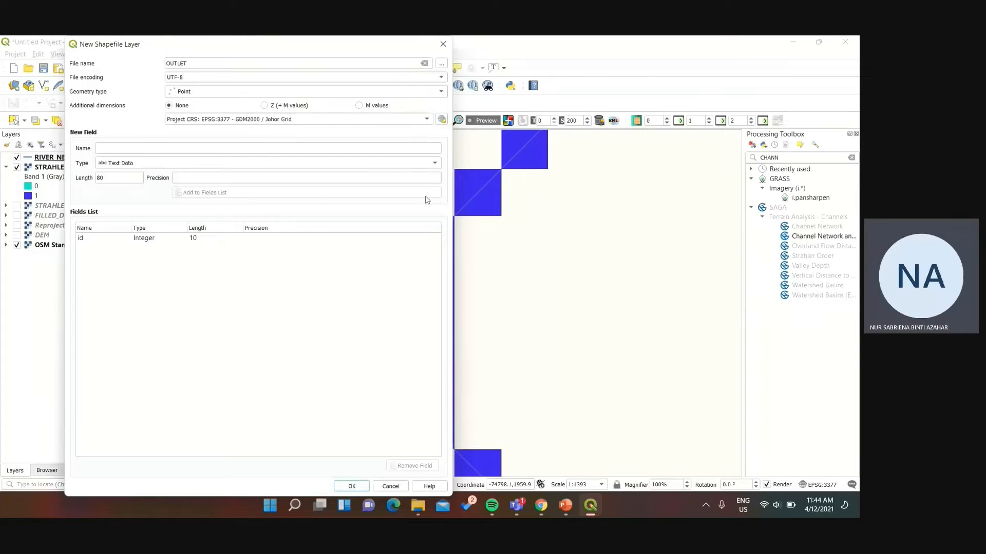
click(352, 486)
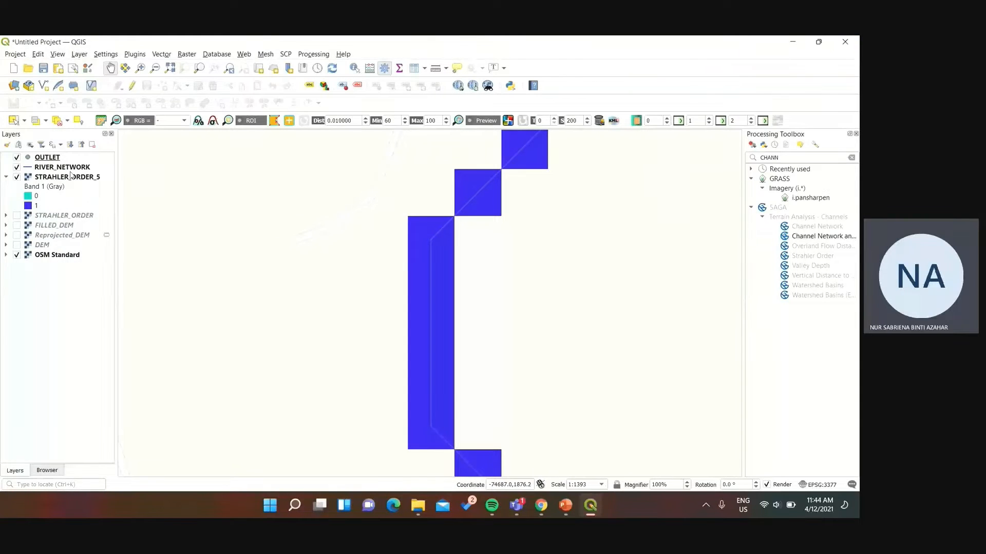
right_click(46, 157)
click(115, 293)
click(218, 153)
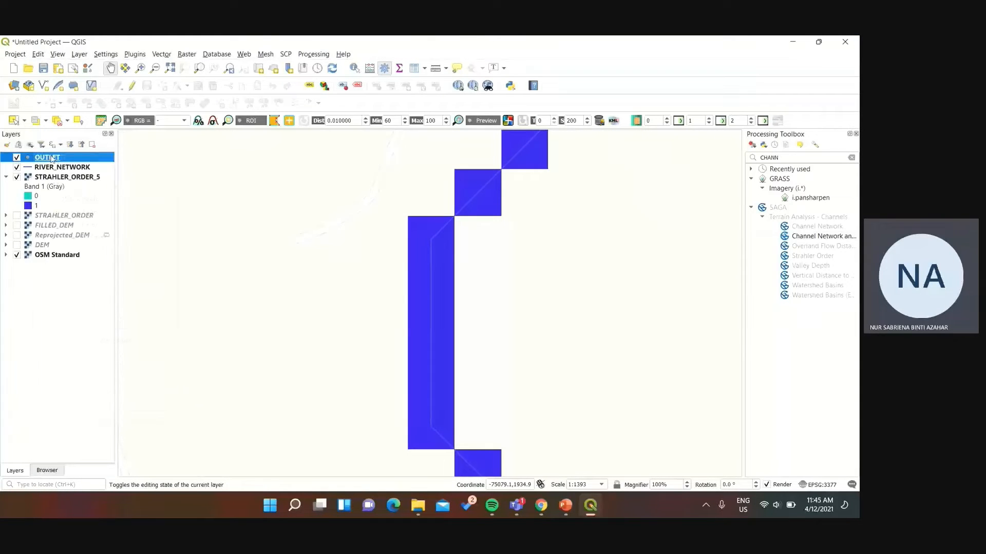
- Add an OUTLET point with id 1 at the upper bend of the vertical river segment, and finish editing the layer with the point saved
right_click(51, 158)
click(109, 304)
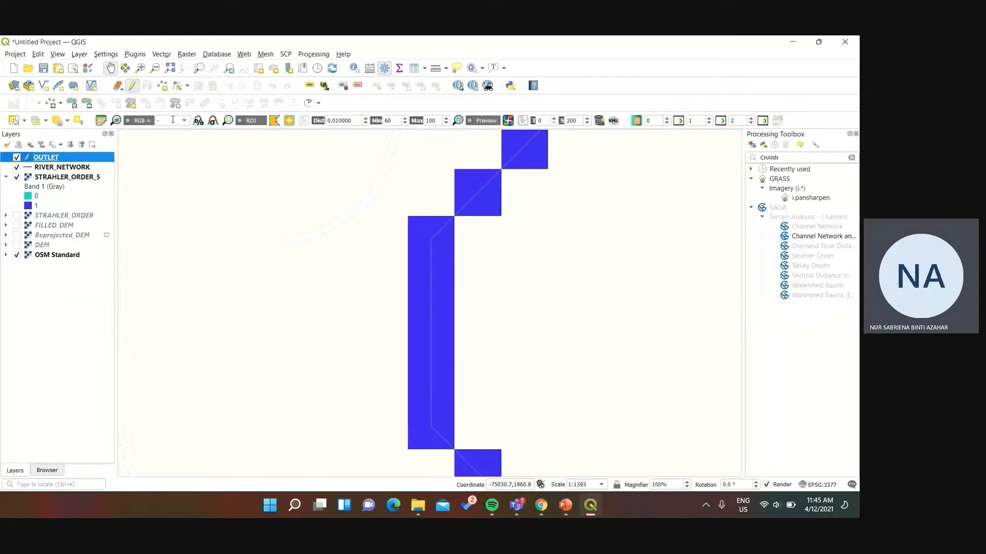
click(431, 239)
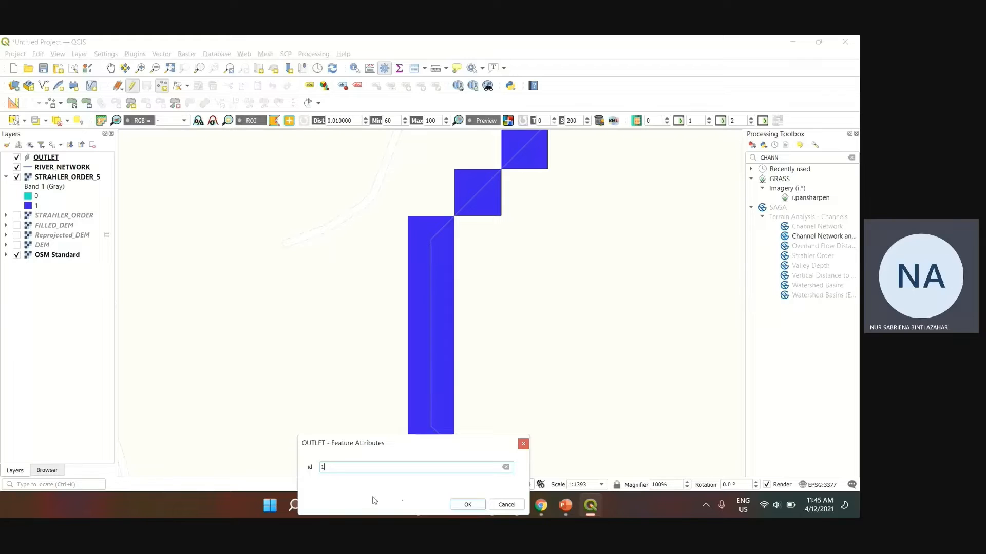
click(466, 507)
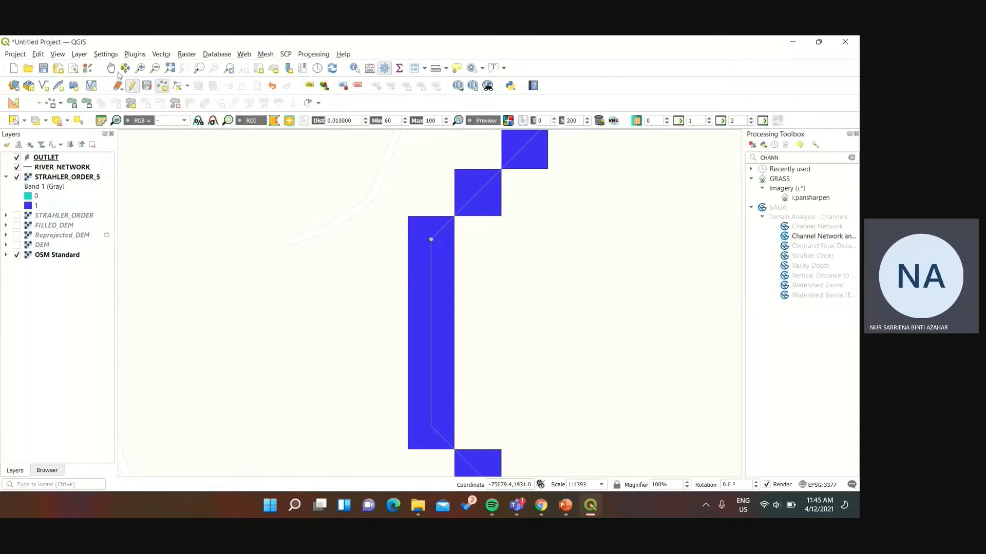
click(132, 89)
click(421, 273)
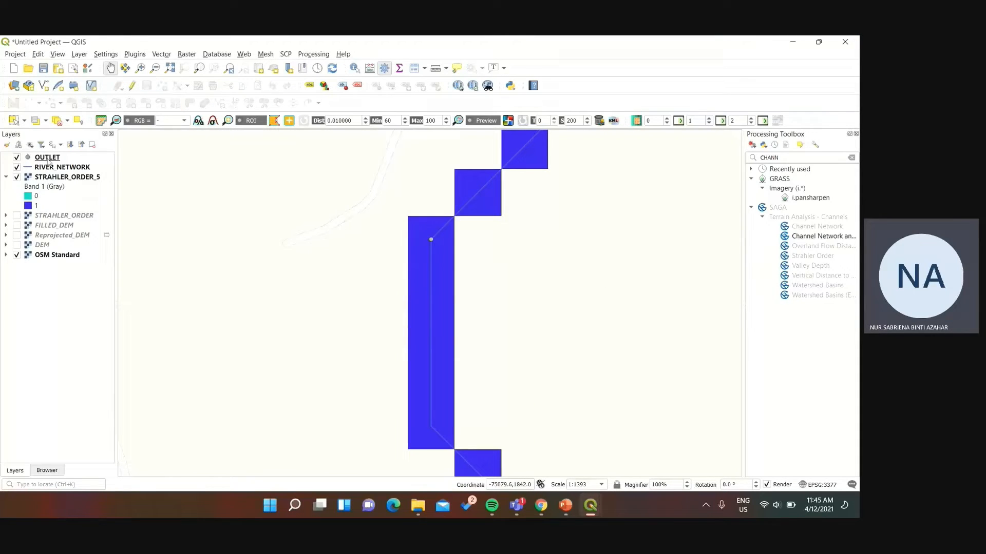
- Add a decimal number field X_COORD to the OUTLET attribute table, calculated with the $x geometry function
right_click(48, 161)
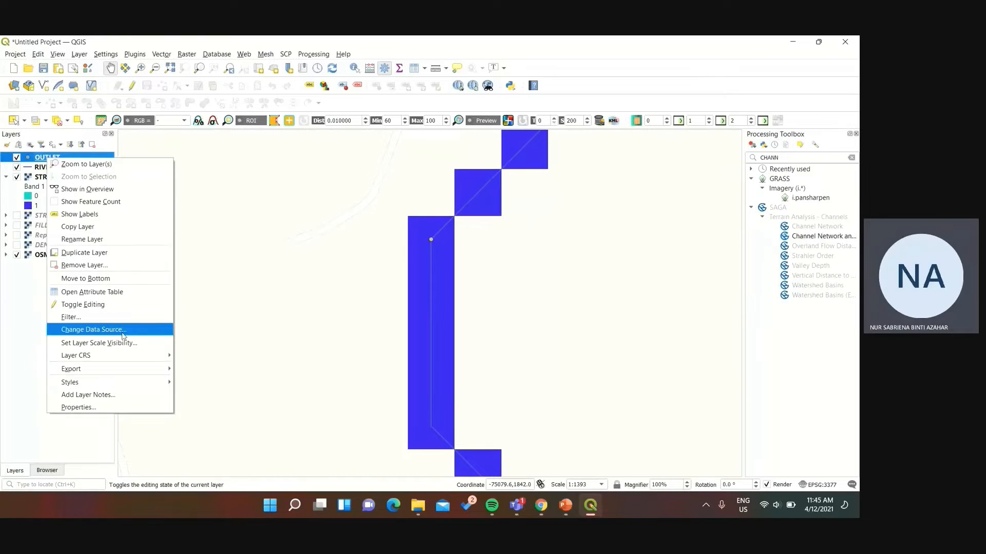
click(128, 291)
click(226, 167)
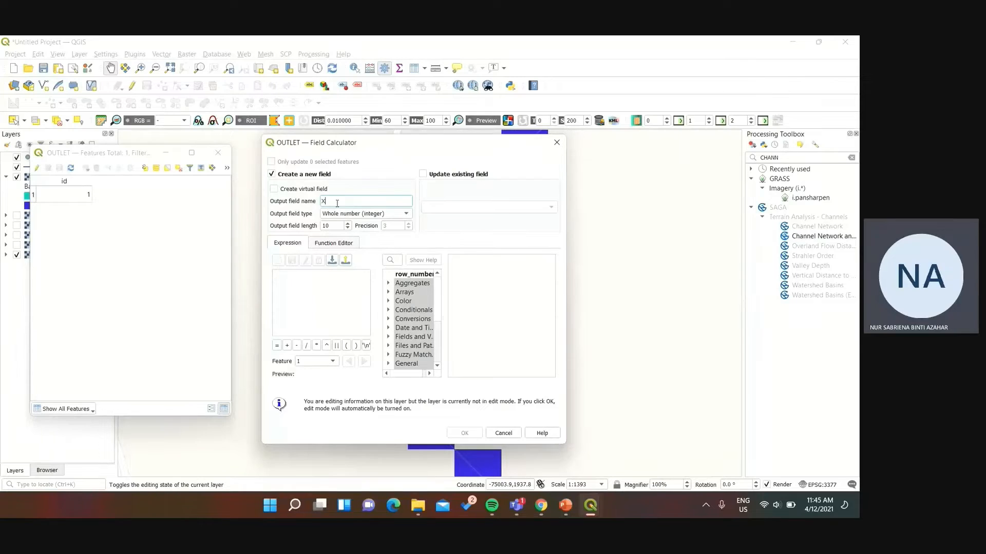
click(364, 214)
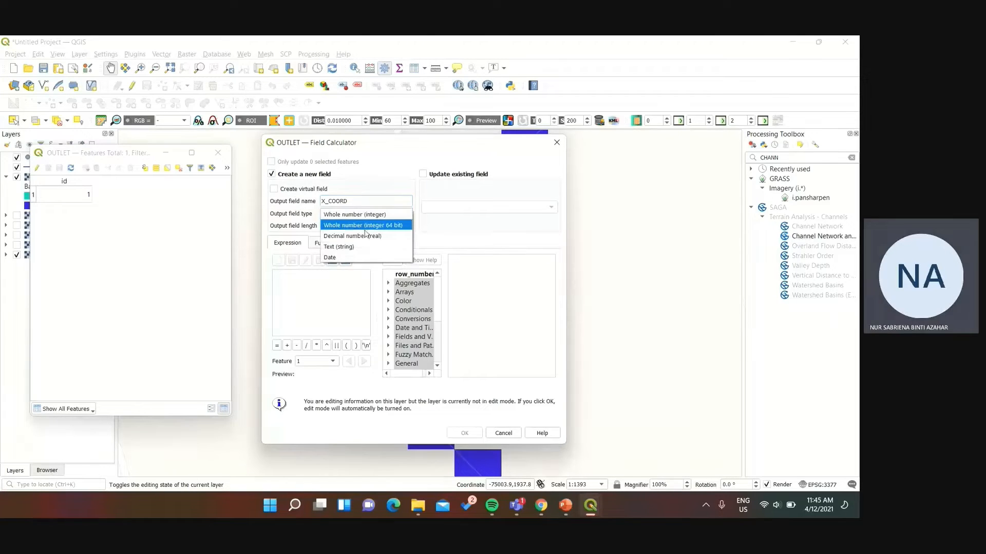
click(363, 224)
scroll(400, 334, down, 2)
click(388, 319)
scroll(405, 344, down, 10)
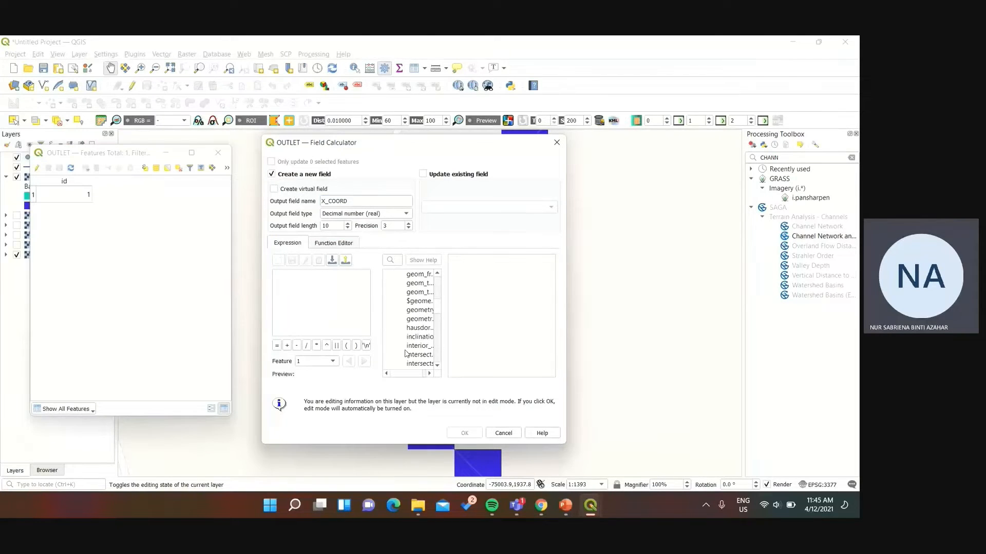
double_click(410, 328)
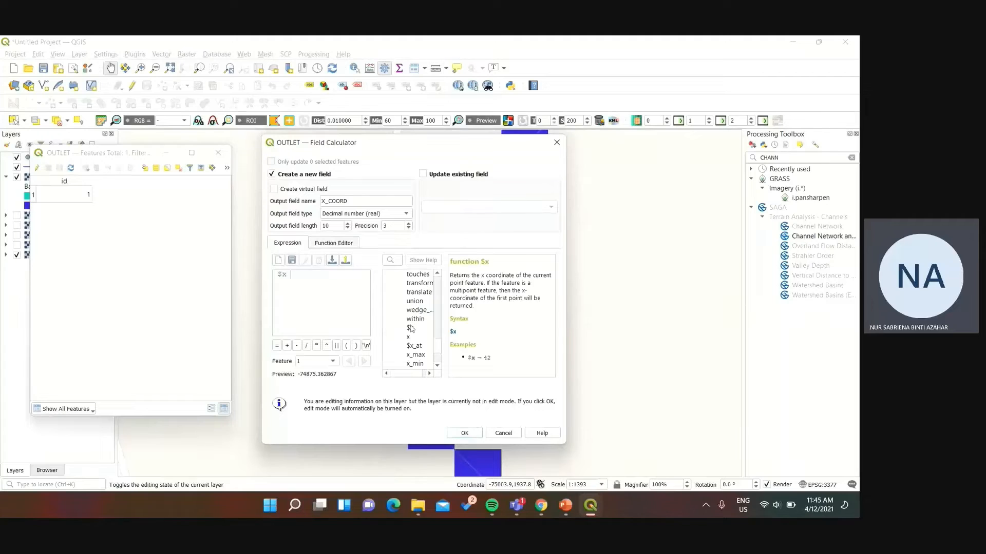
click(464, 434)
- Add a decimal number field Y_COORD calculated with $y to the OUTLET table, and save the layer edits
click(226, 168)
click(285, 230)
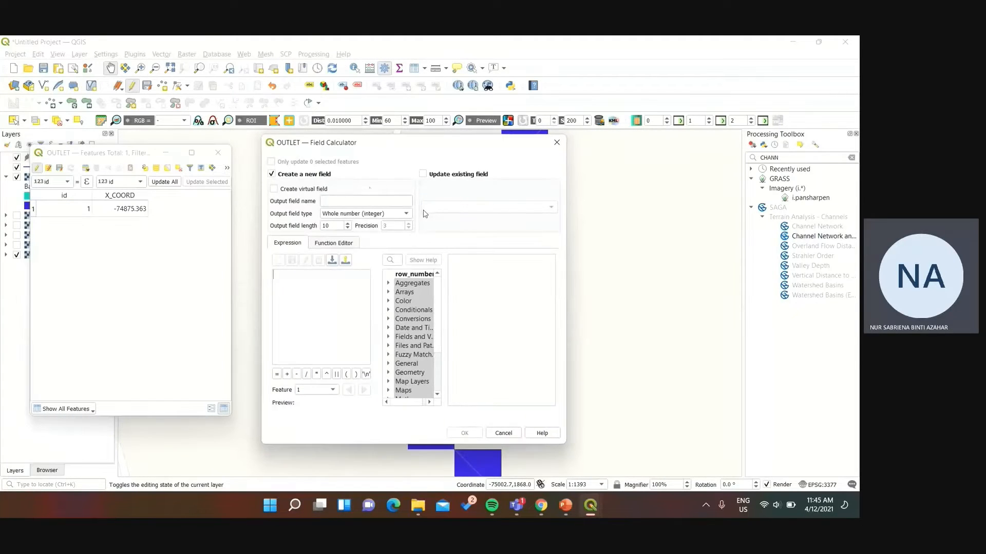
text(Y_COORD)
click(366, 213)
click(359, 235)
scroll(404, 354, down, 3)
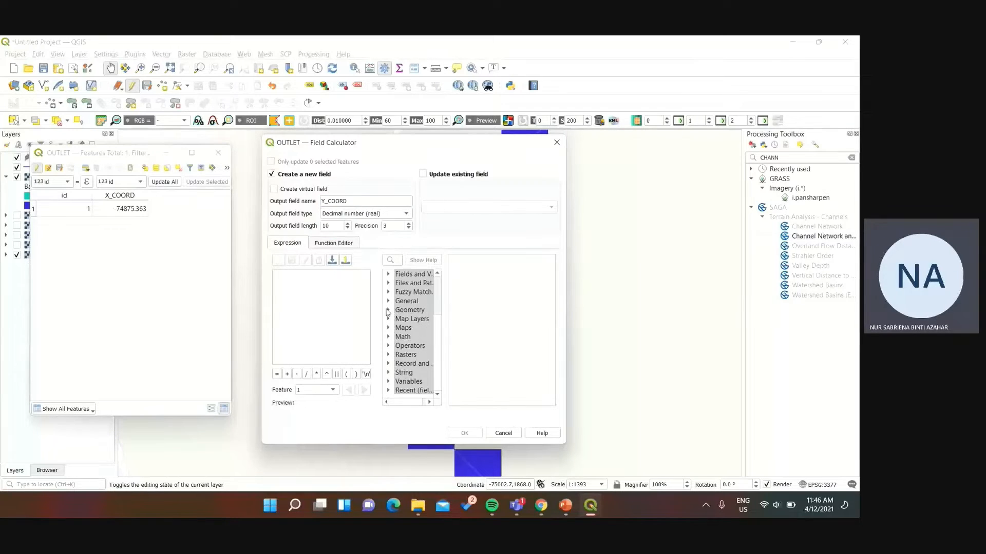
click(388, 311)
scroll(410, 354, down, 10)
double_click(410, 391)
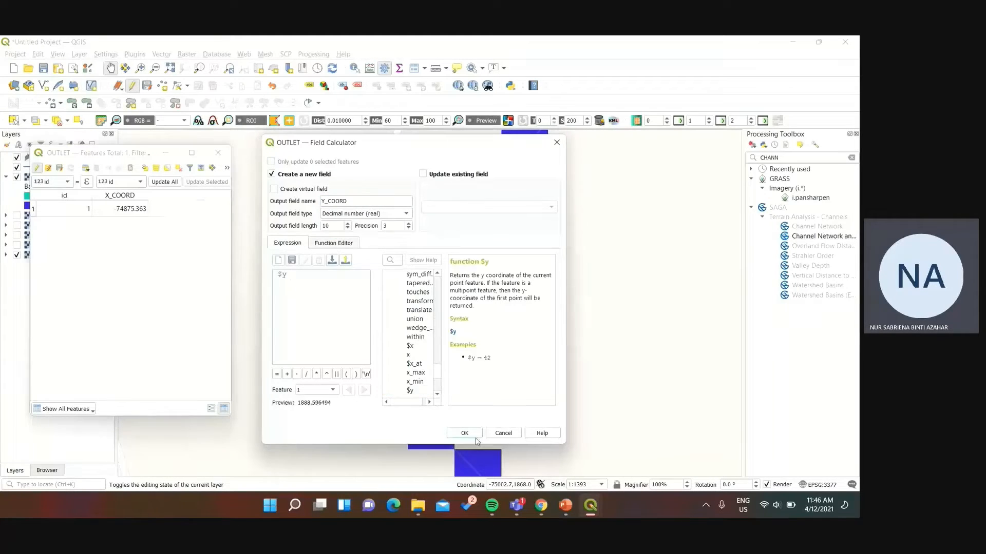
click(465, 434)
click(38, 169)
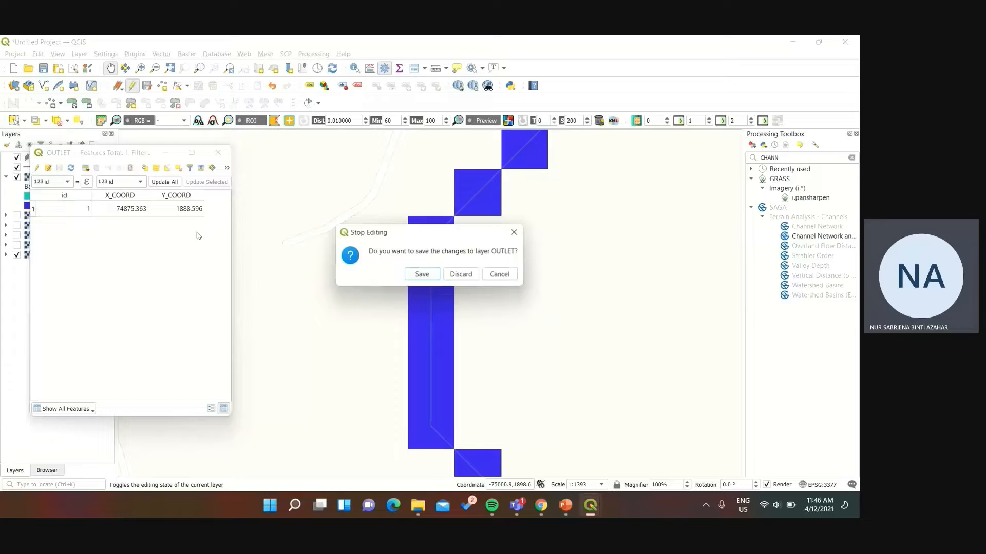
click(420, 272)
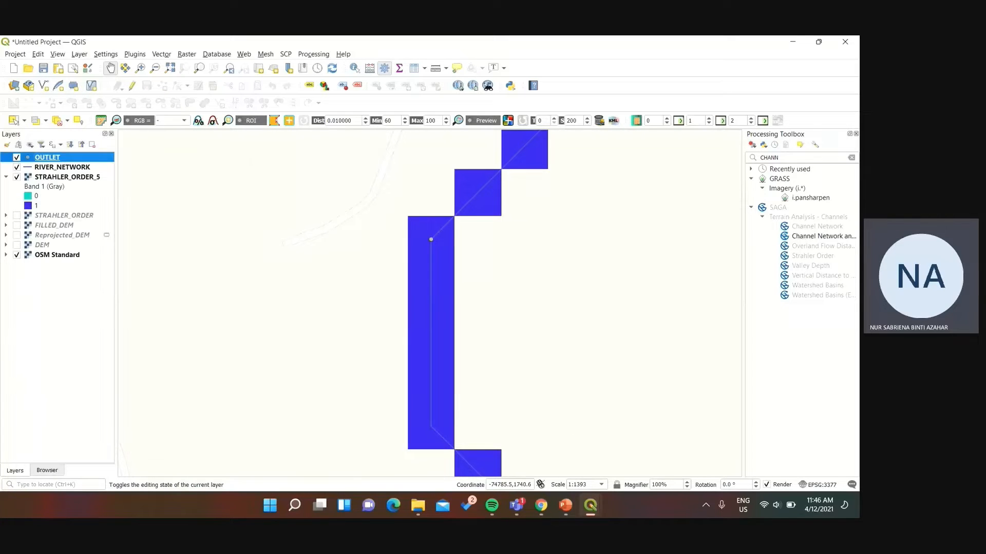
- Start the SAGA Upslope Area tool and set its target X coordinate to the outlet's X_COORD value, -74875.363
double_click(793, 158)
text(UPSLOPE)
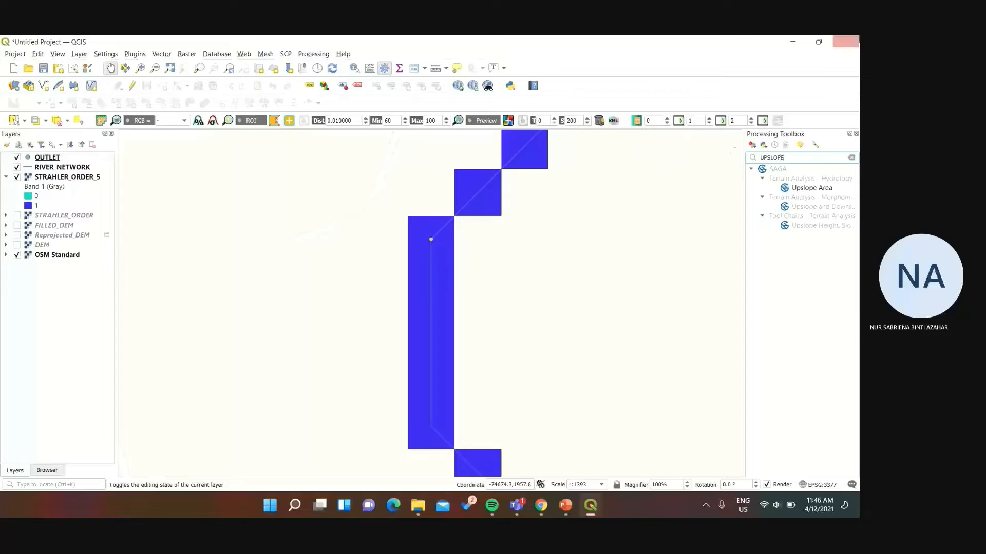
double_click(811, 188)
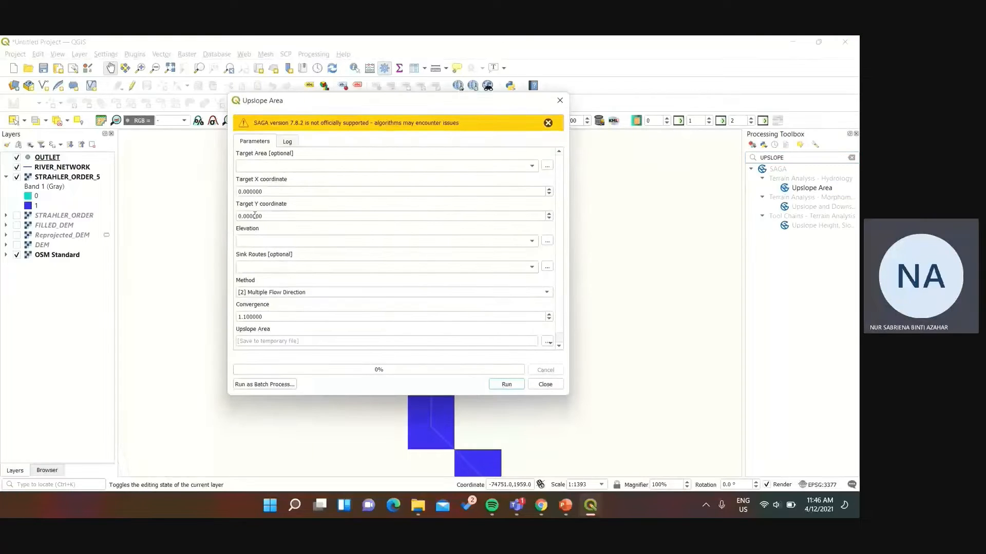
mouse_move(596, 507)
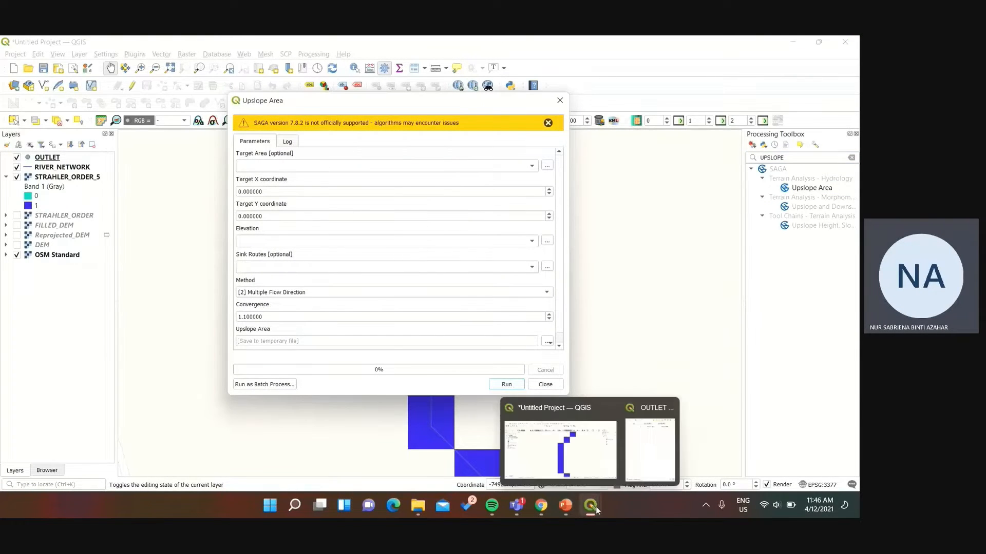
click(648, 442)
click(120, 195)
double_click(309, 191)
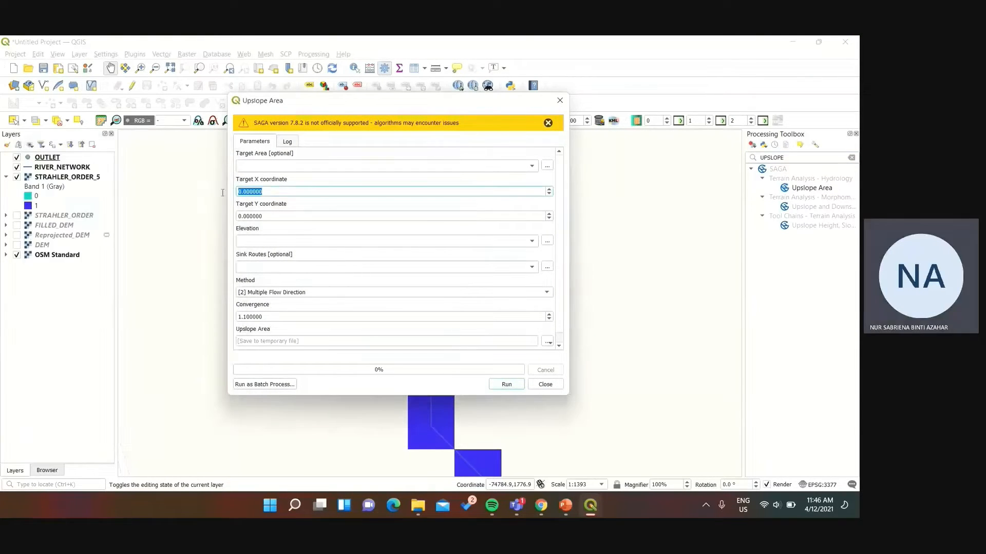
text(-74875.363)
- Set the target Y coordinate to the outlet's Y_COORD value, 1888.596, and choose FILLED_DEM as the elevation input
mouse_move(591, 506)
click(616, 440)
click(171, 196)
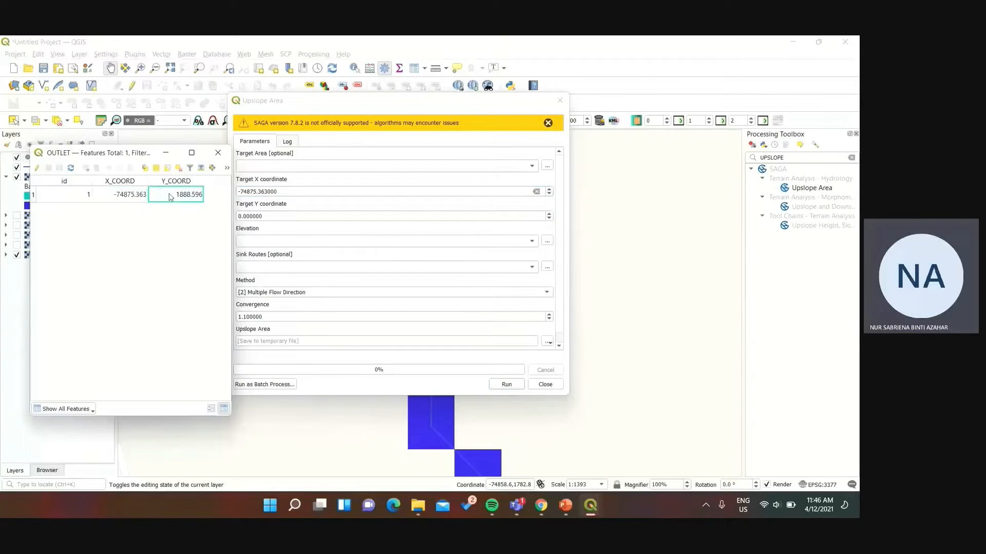
double_click(276, 216)
text(1888.596)
click(318, 240)
click(292, 253)
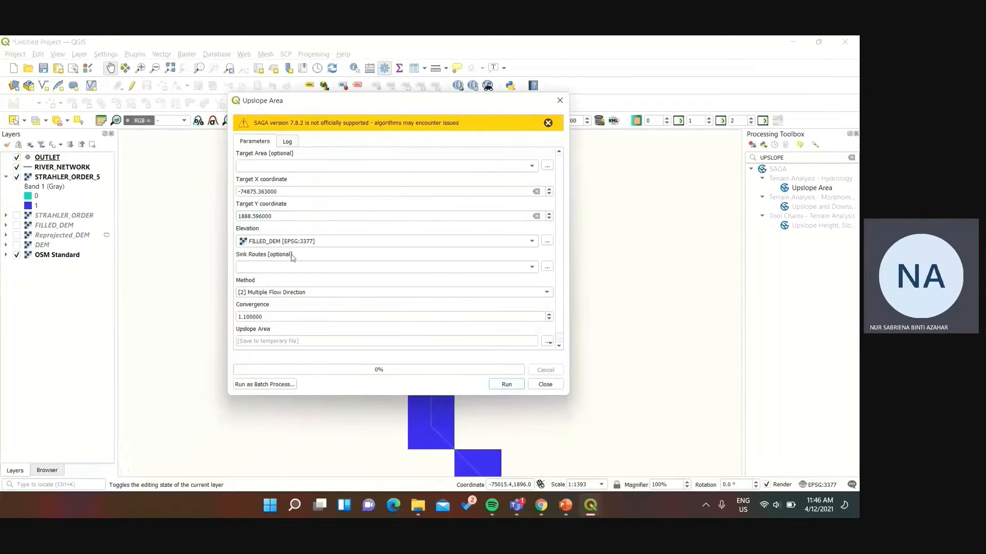
- Set the method to Deterministic 8, save the output as UPSLOPE_AREA in the TOP FRUIT SDN BHD folder, and run Upslope Area
click(265, 293)
click(272, 270)
click(559, 343)
click(547, 329)
click(575, 354)
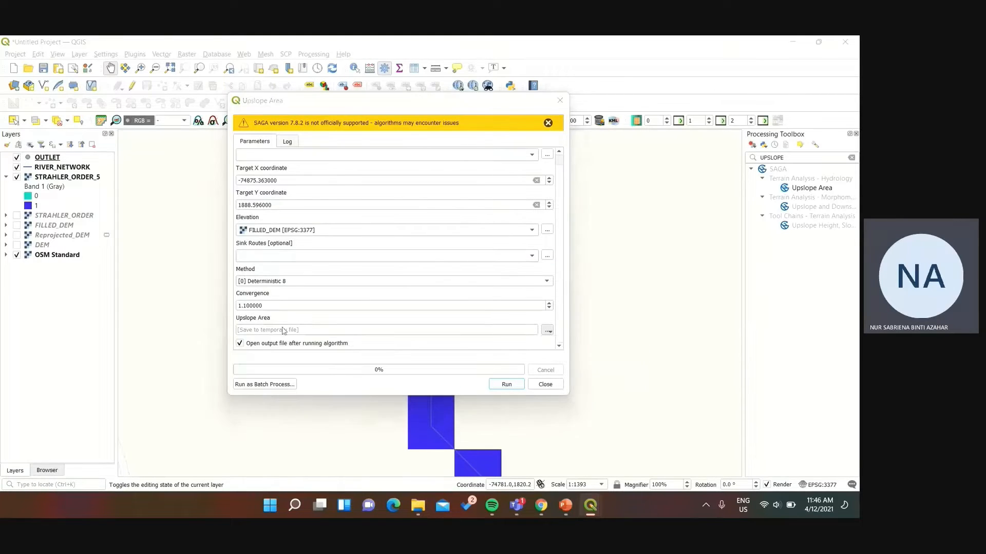
text(UPSLOPE)
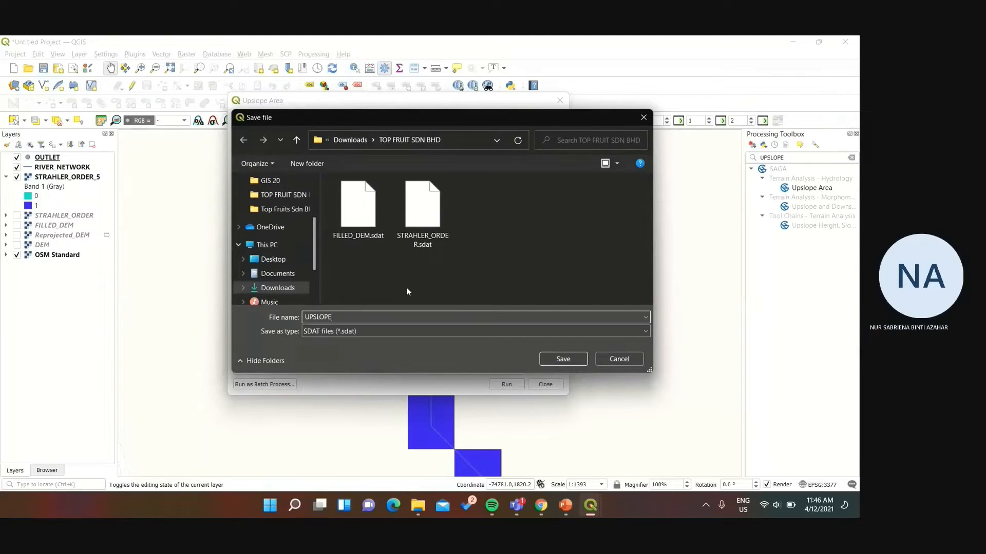
text(_AREA)
key(Return)
click(506, 384)
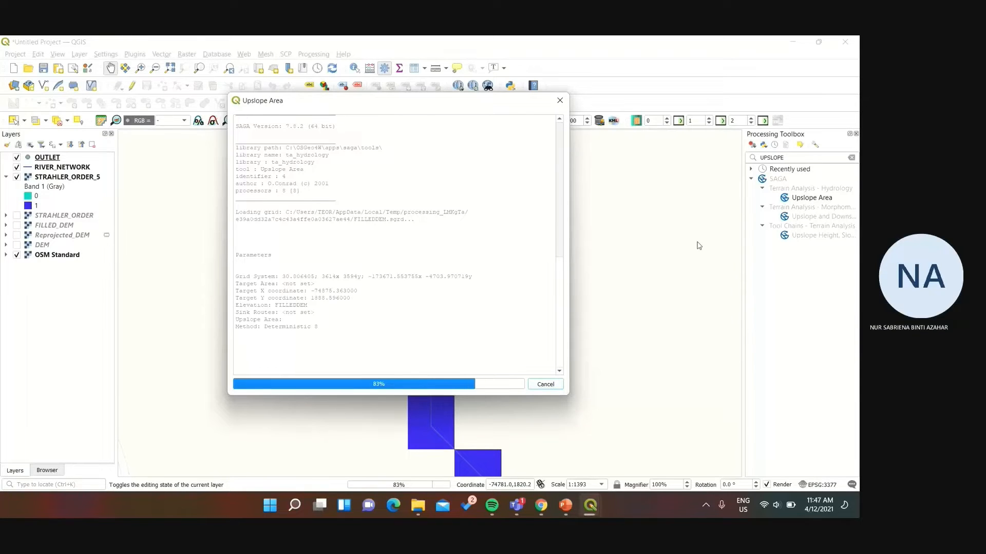
- Close the Upslope Area tool, place RIVER_NETWORK above UPSLOPE_AREA in the layer order, and hide STRAHLER_ORDER_5
click(545, 385)
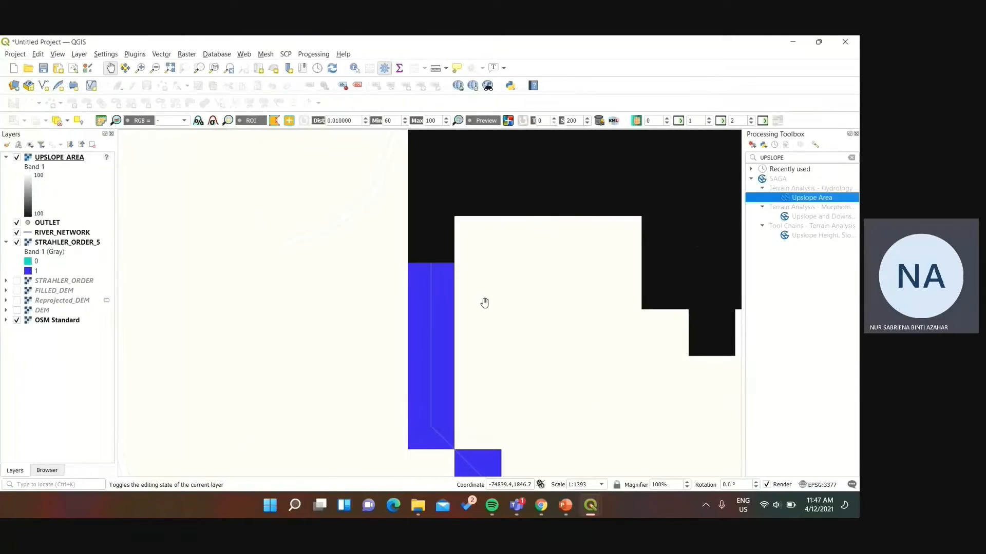
scroll(480, 277, down, 1)
click(339, 400)
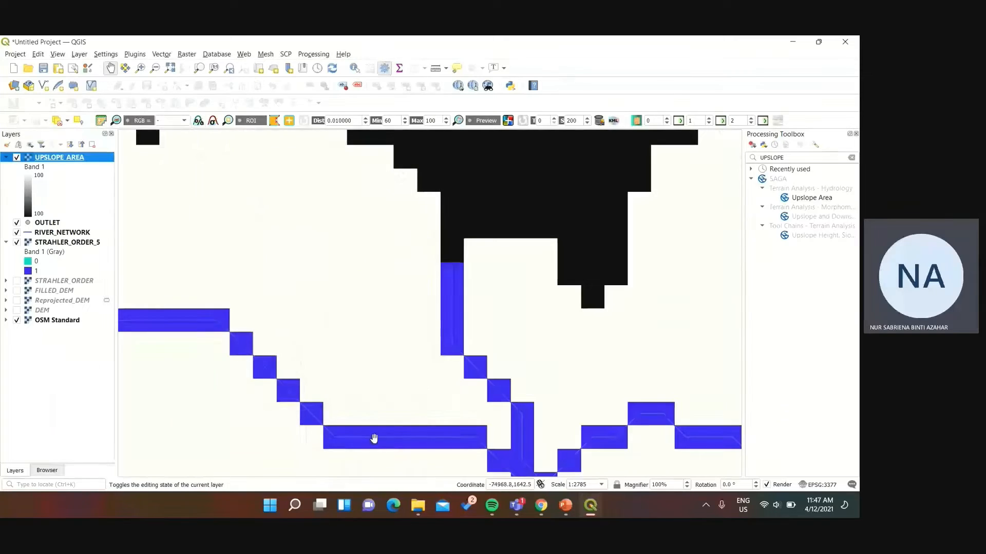
scroll(388, 316, down, 4)
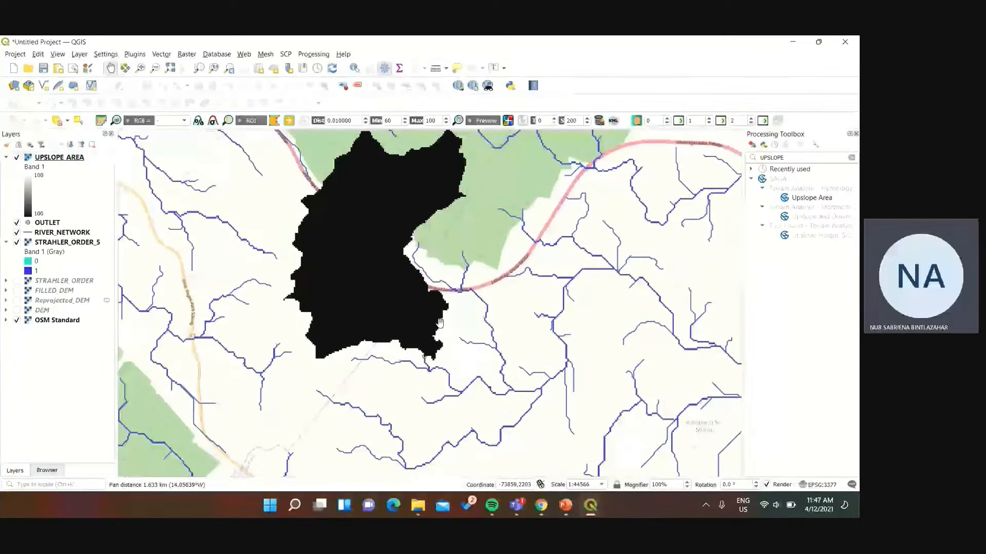
drag(429, 214, 438, 282)
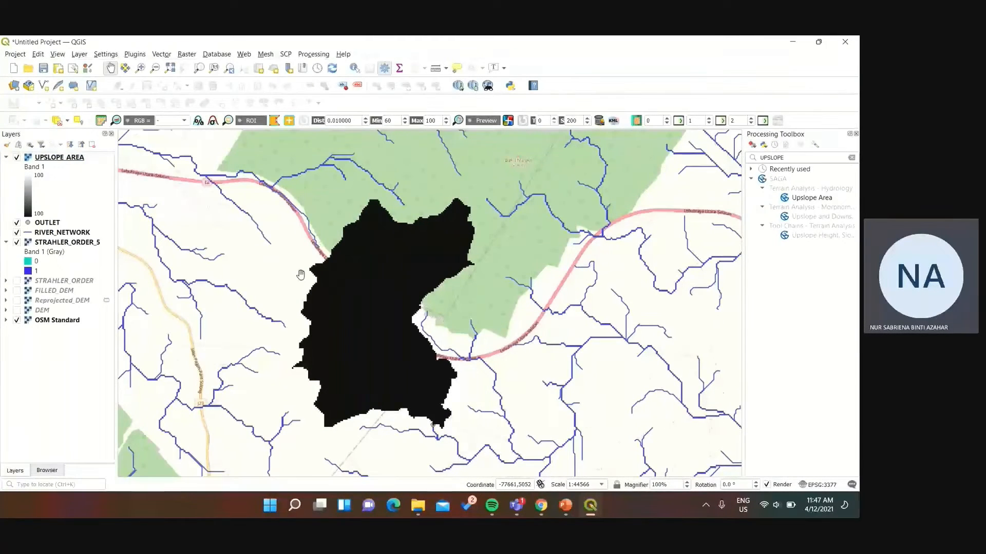
drag(57, 232, 52, 153)
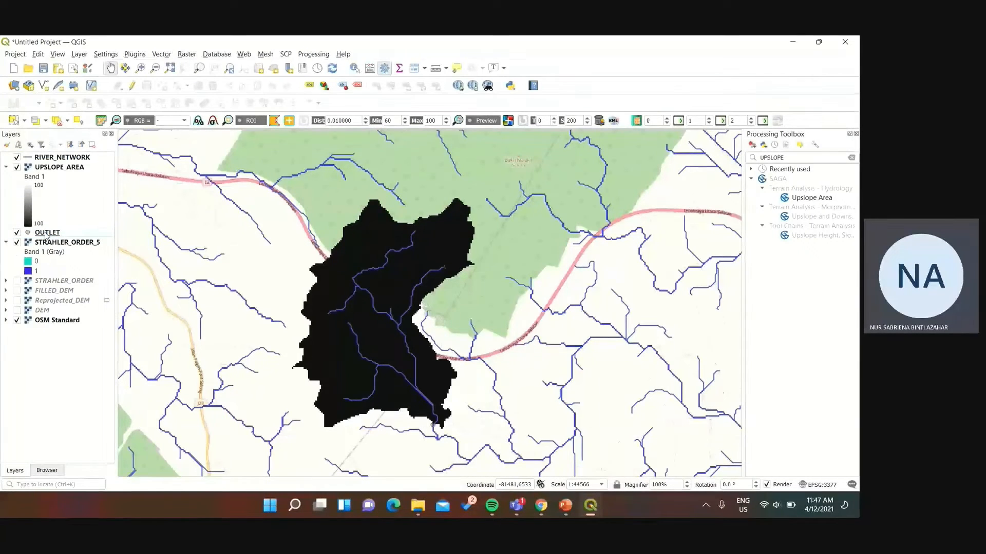
click(17, 243)
drag(442, 395, 434, 356)
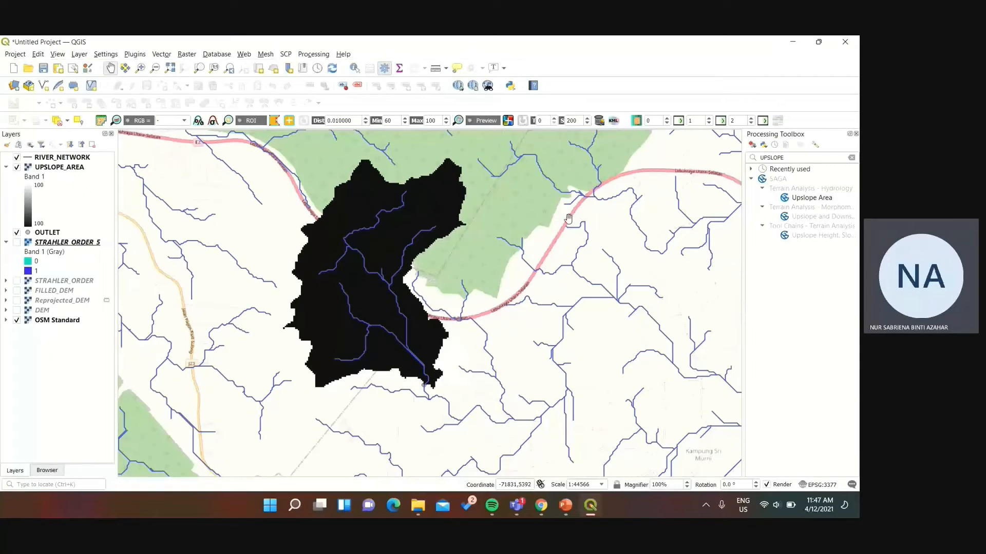
- Start the Polygonize (Raster to Vector) tool with UPSLOPE_AREA as its input layer
click(187, 55)
mouse_move(241, 154)
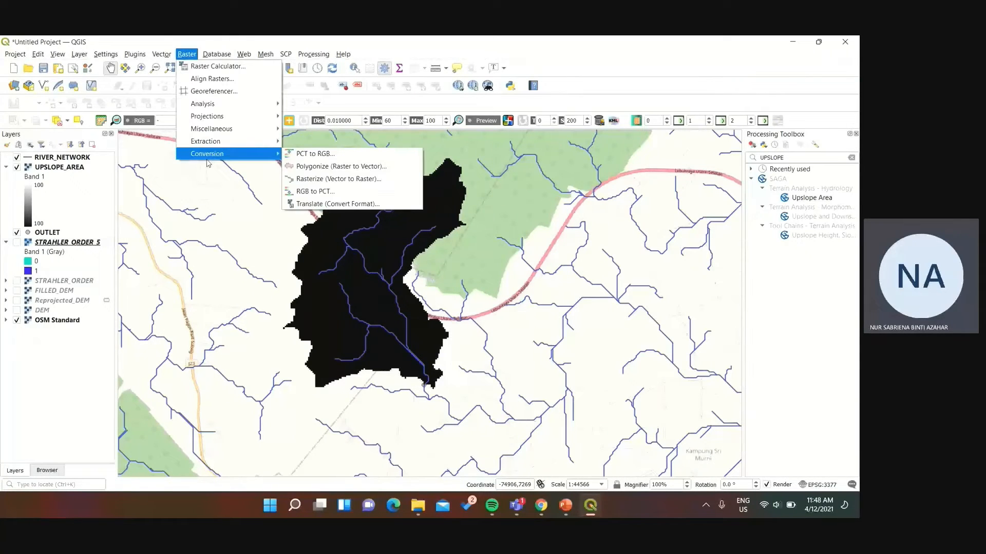
click(324, 168)
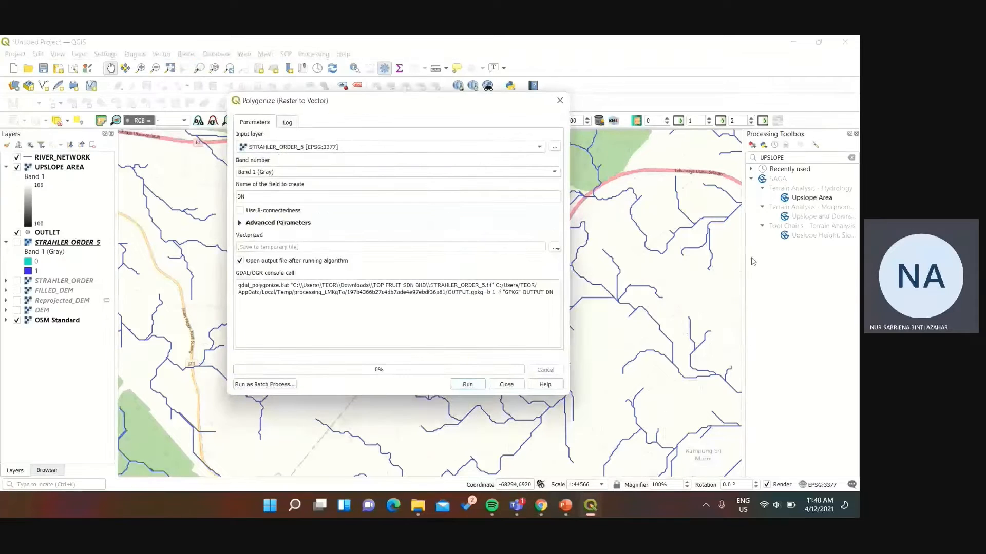
click(331, 149)
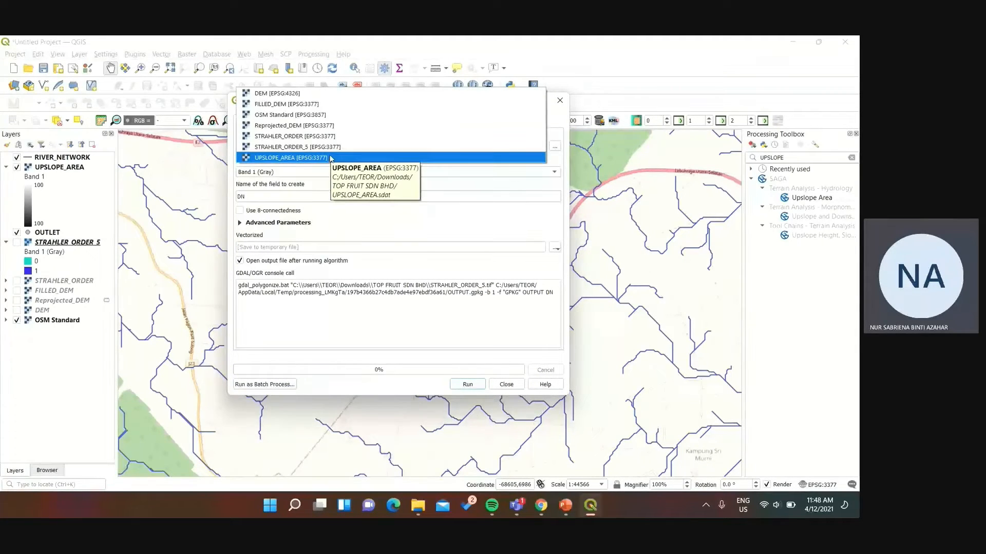
click(331, 158)
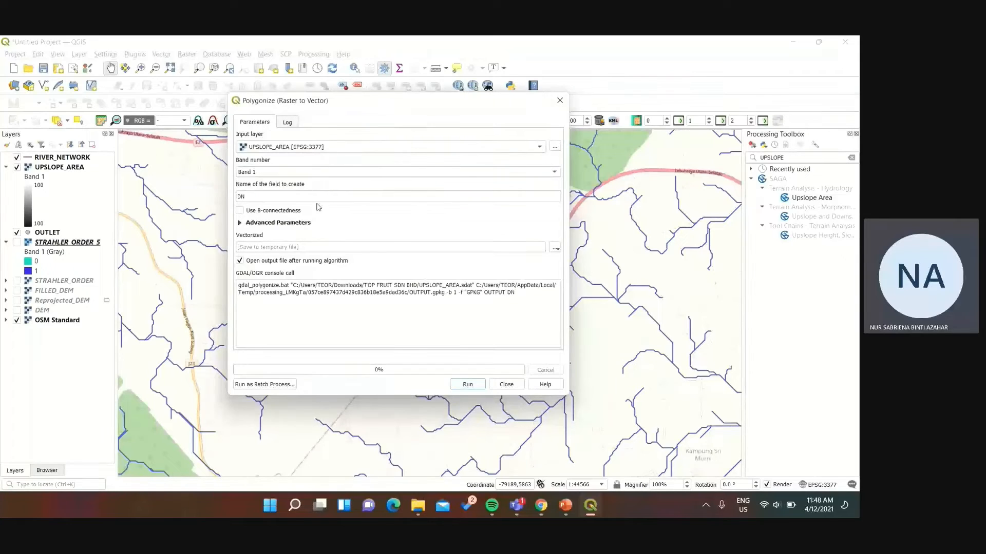
- Save the vectorized output as the shapefile CATCHMENT_BOUNDARY in the TOP FRUIT SDN BHD folder and run Polygonize
click(556, 248)
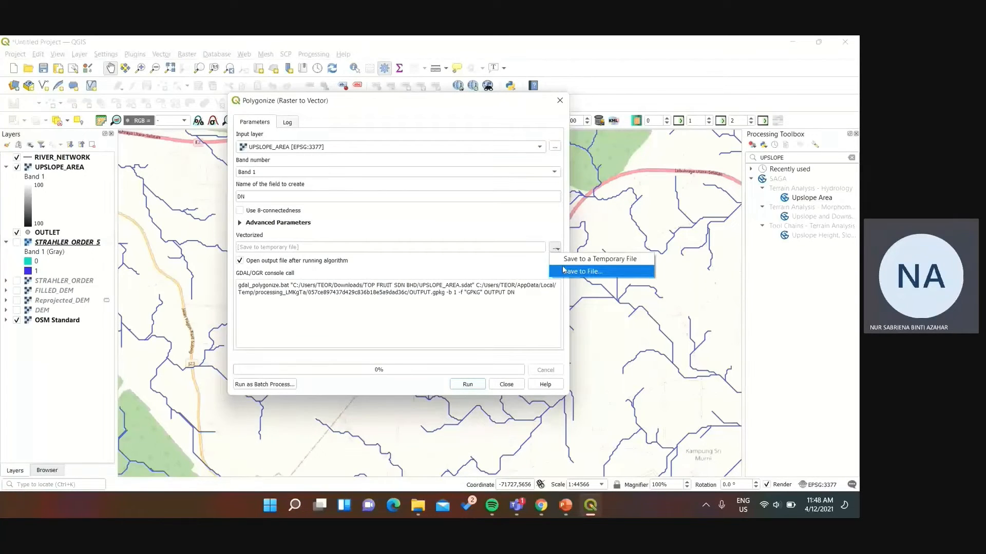
click(565, 272)
text(CAT)
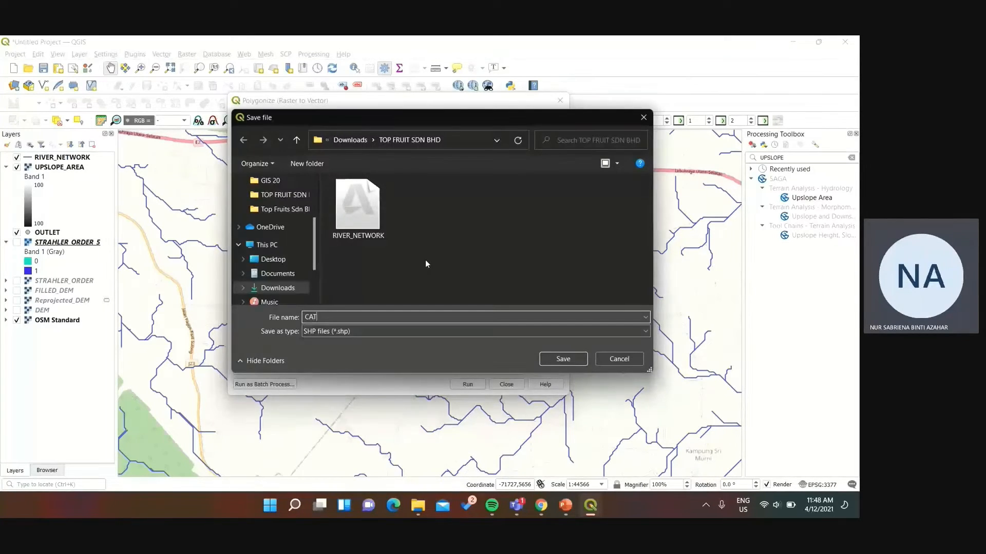
text(CHMENT_BOUNDARY)
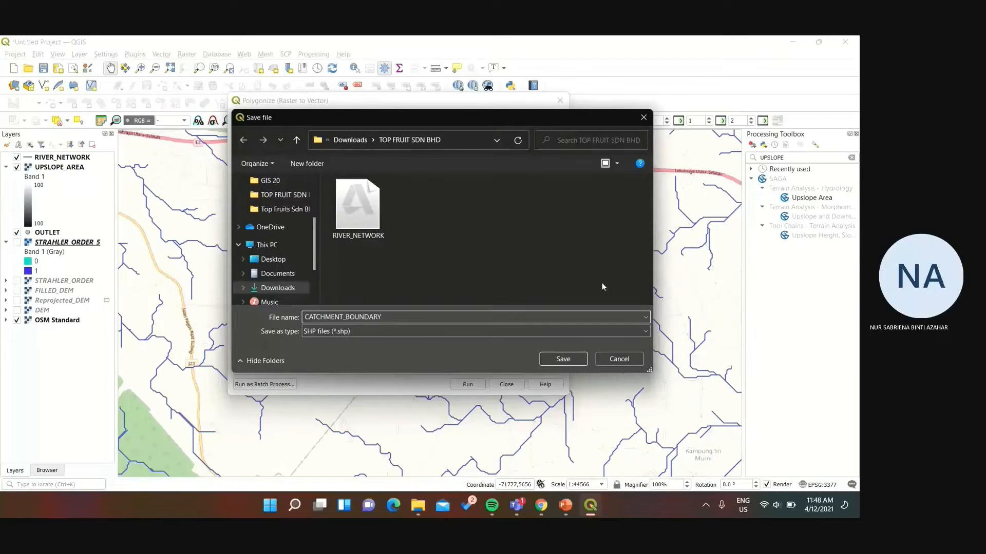
click(563, 359)
click(467, 384)
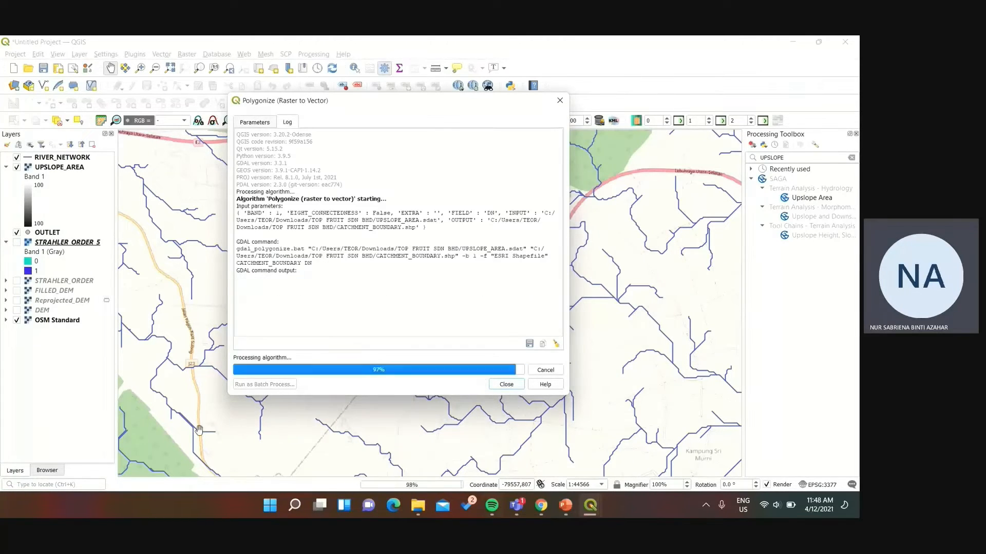
click(506, 384)
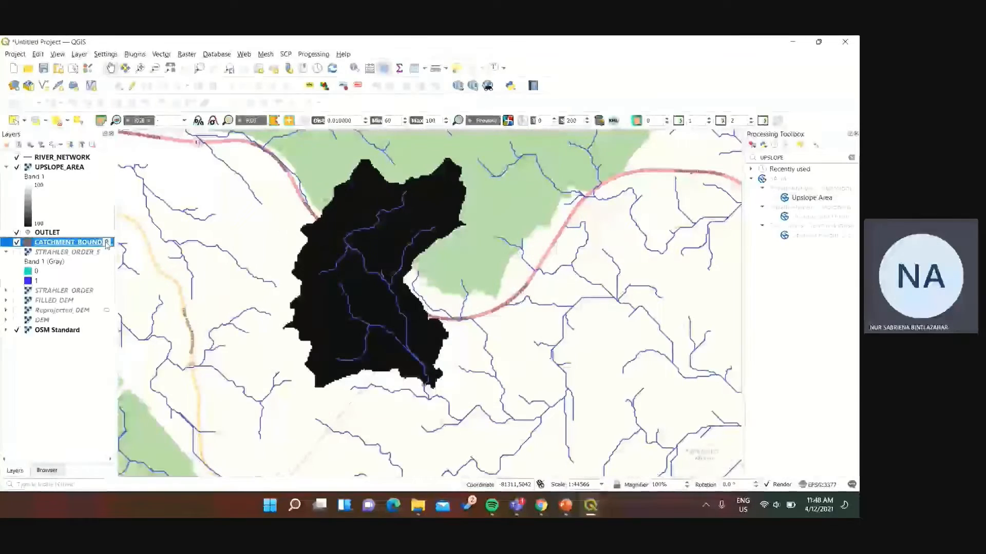
- Hide UPSLOPE_AREA and move CATCHMENT_BOUNDARY directly beneath RIVER_NETWORK in the layer order
double_click(209, 255)
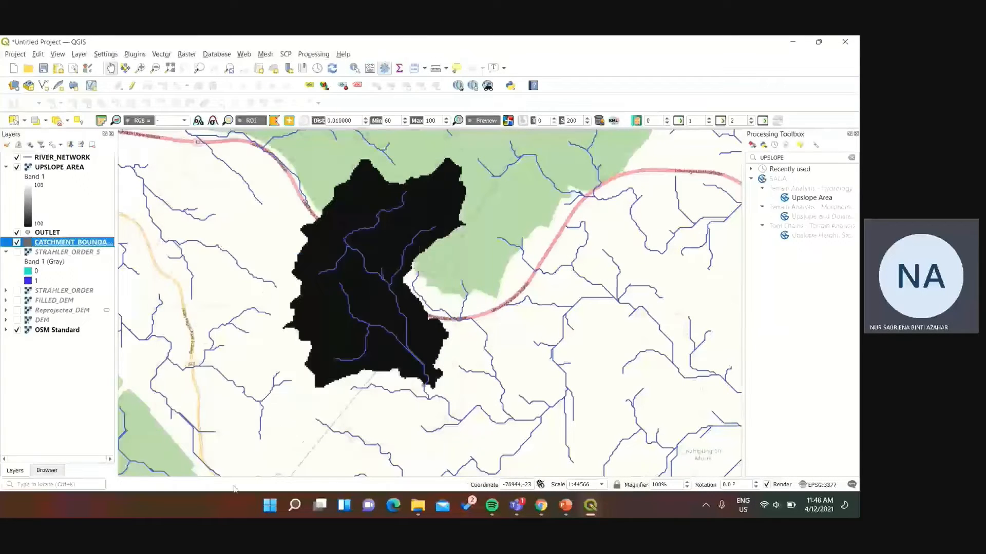
click(16, 168)
drag(67, 242, 66, 164)
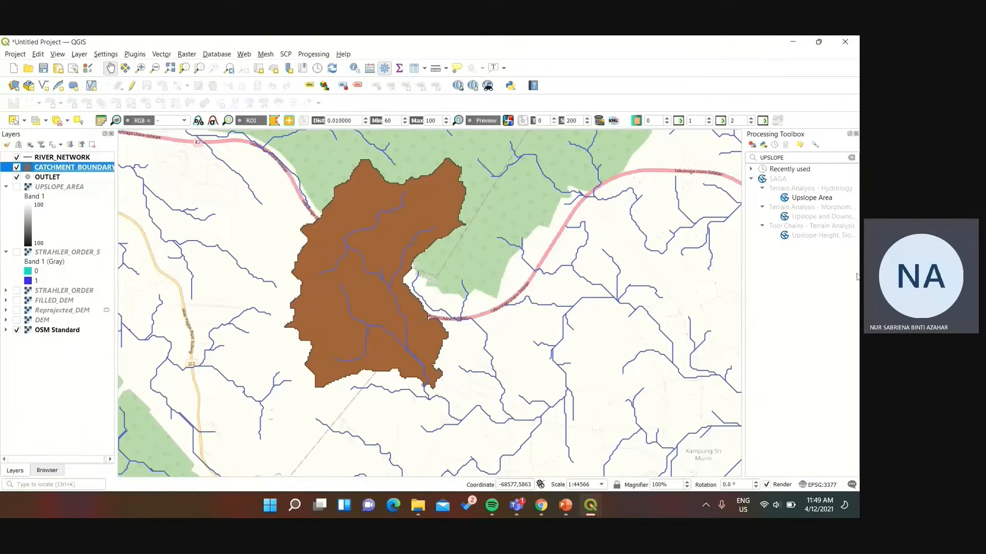
- Start the SAGA Polygon Clipping tool with CATCHMENT_BOUNDARY as clip features and RIVER_NETWORK as the single input features
click(850, 159)
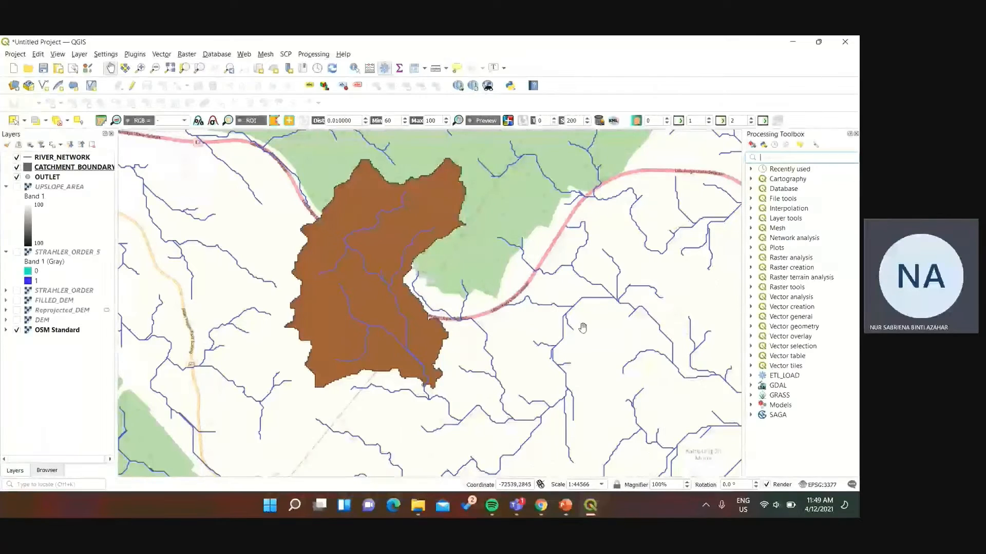
text(CLIPP)
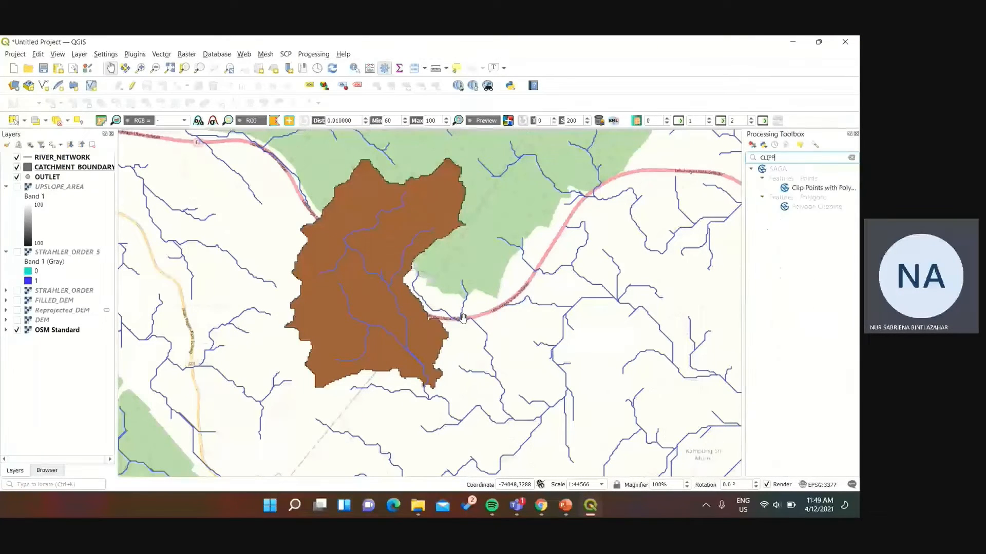
double_click(817, 207)
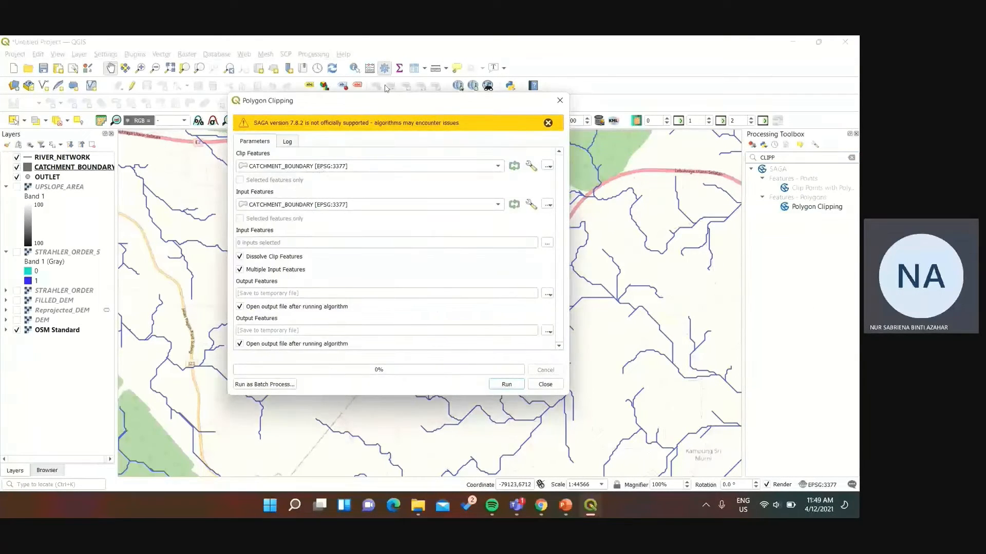
click(340, 205)
click(339, 225)
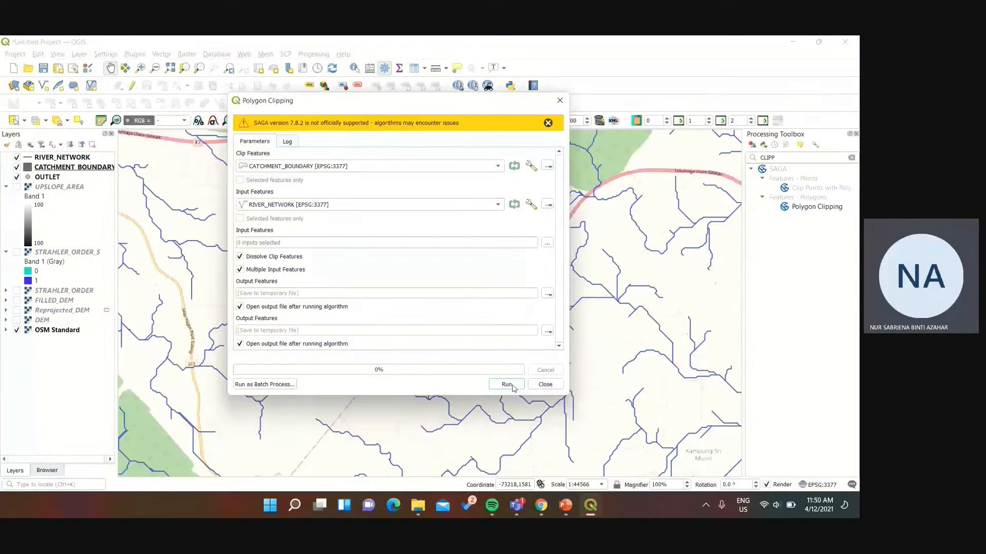
- Add RIVER_NETWORK to the multiple input features and run Polygon Clipping to temporary output
click(511, 385)
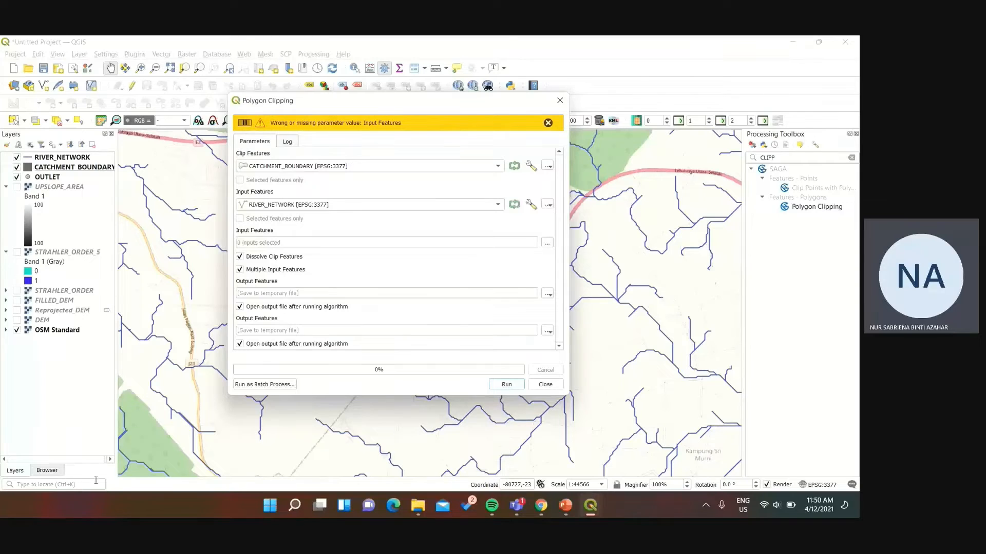
click(547, 243)
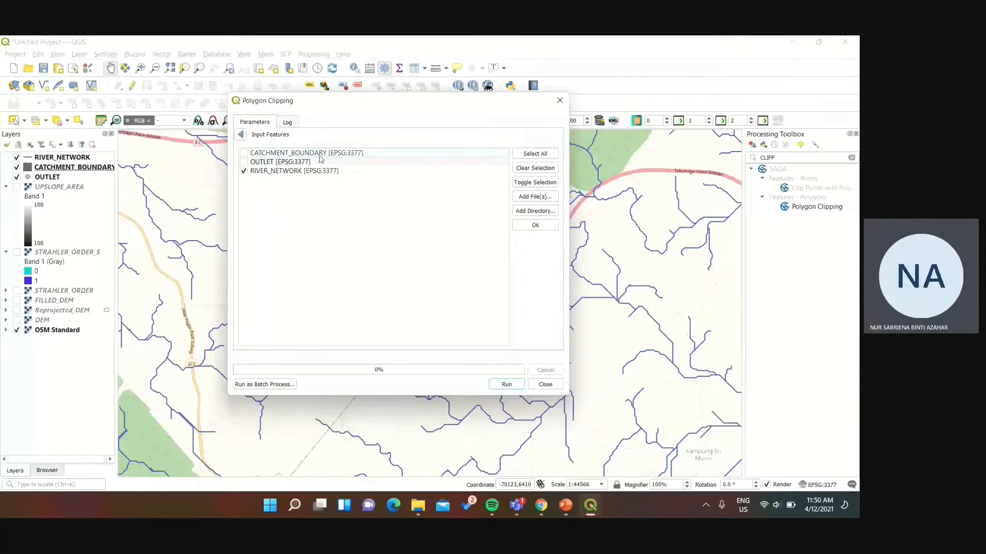
click(240, 135)
click(497, 383)
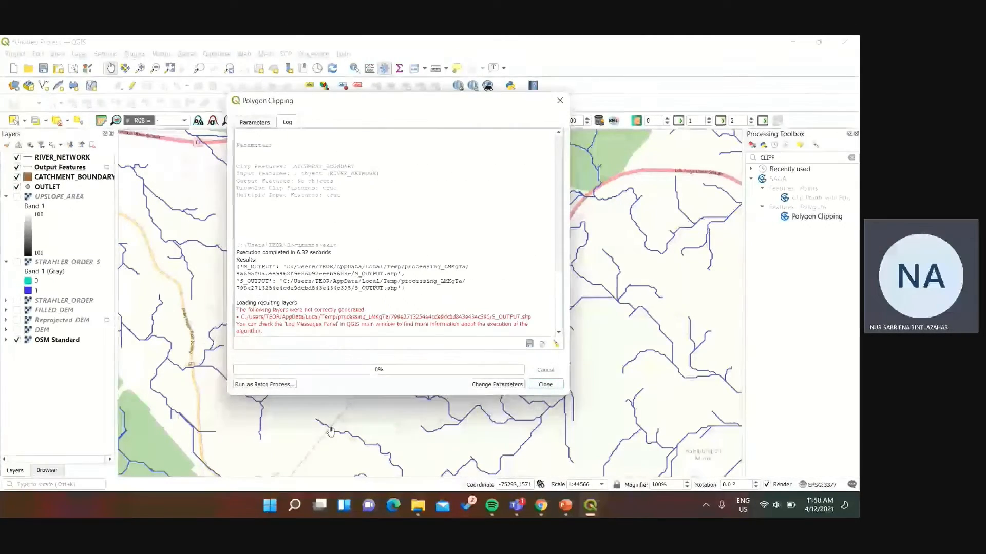
click(545, 384)
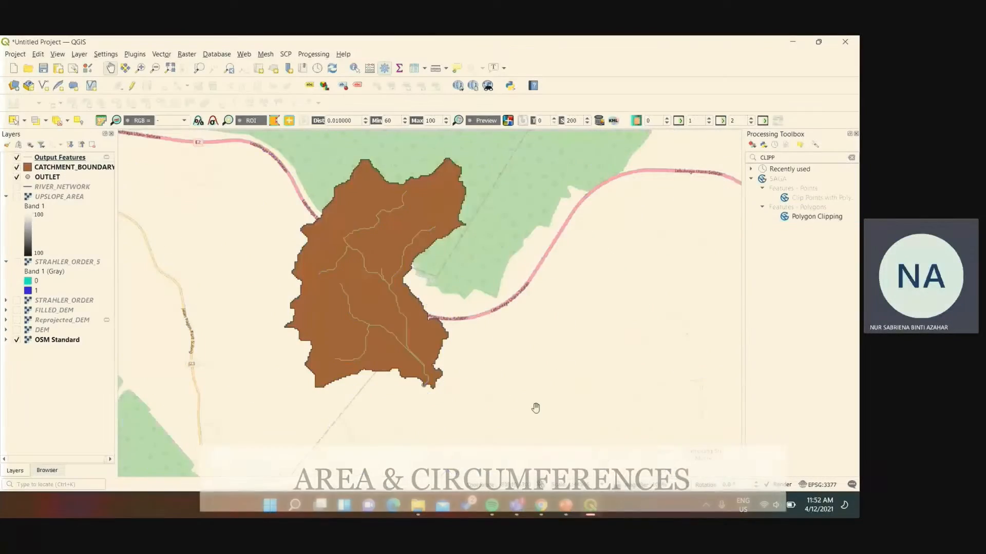
- Reproject CATCHMENT_BOUNDARY to the project CRS EPSG:3377 - GDM2000 / Johor Grid as a temporary layer
click(161, 54)
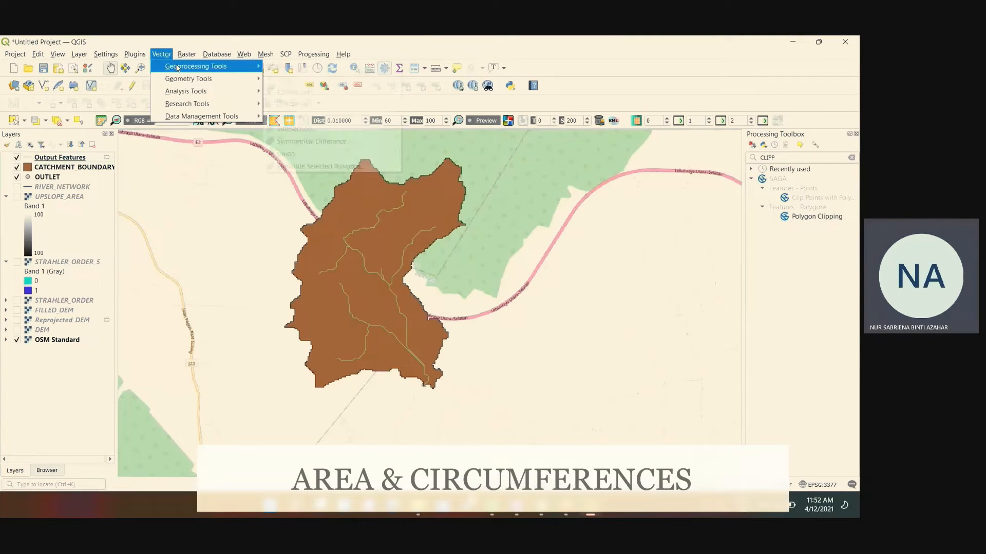
mouse_move(206, 116)
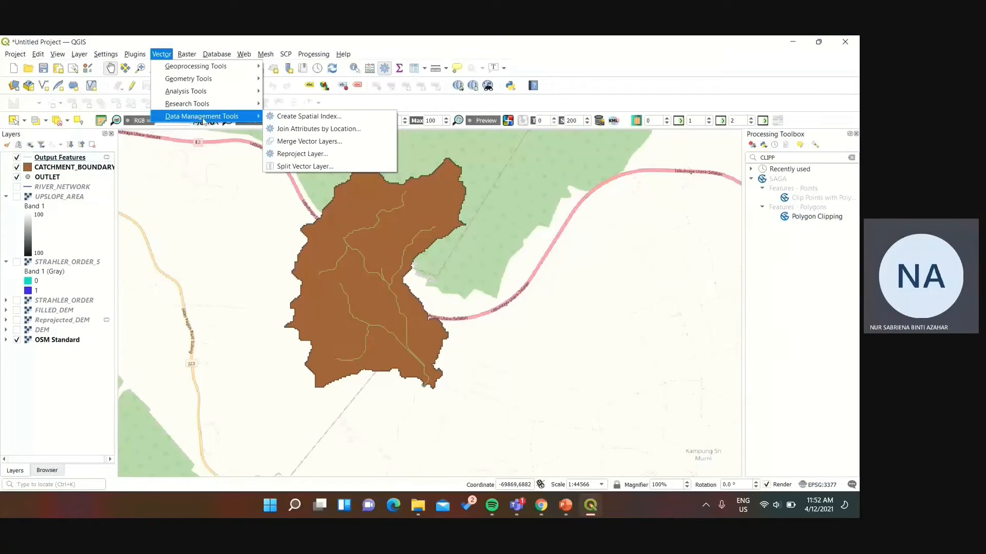
click(316, 155)
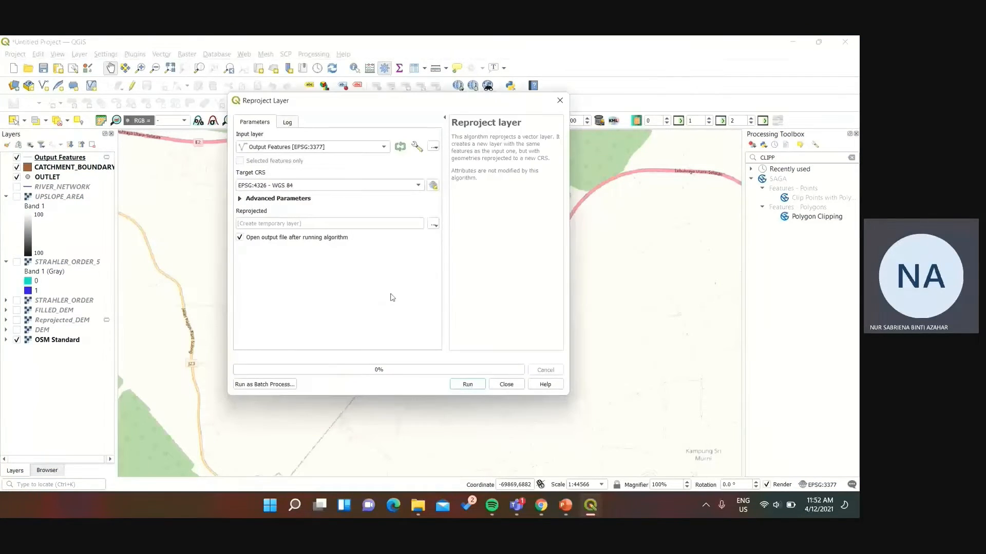
click(376, 149)
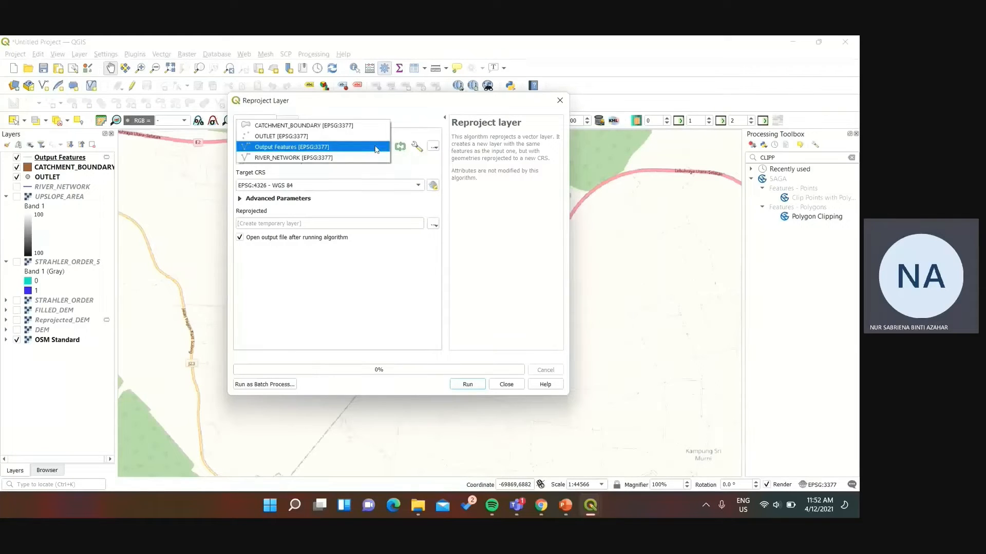
click(360, 126)
click(333, 184)
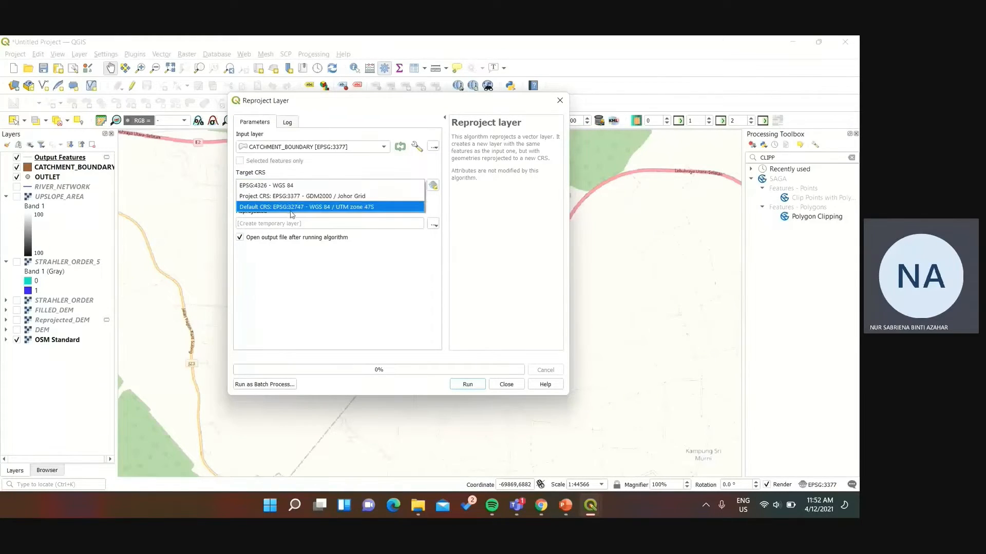
click(342, 207)
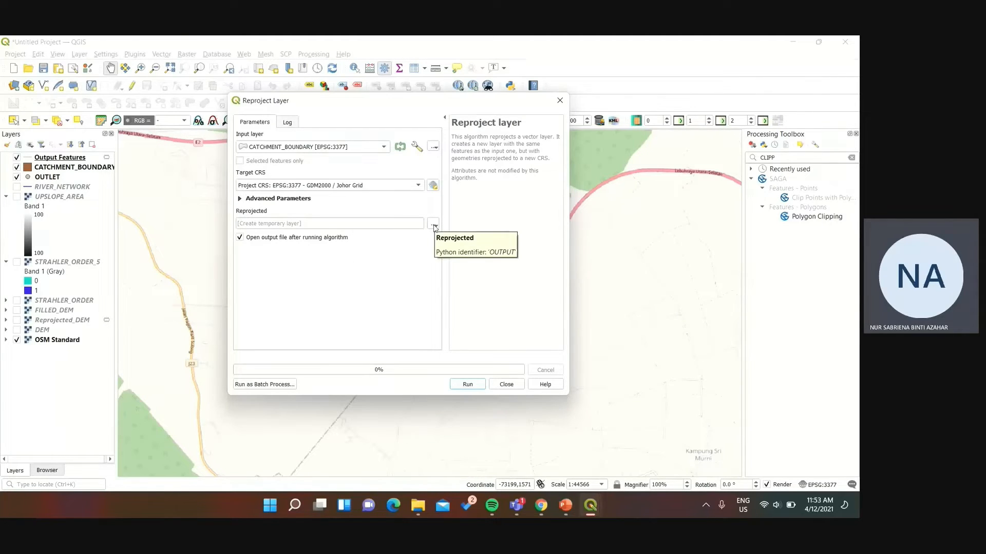
click(464, 386)
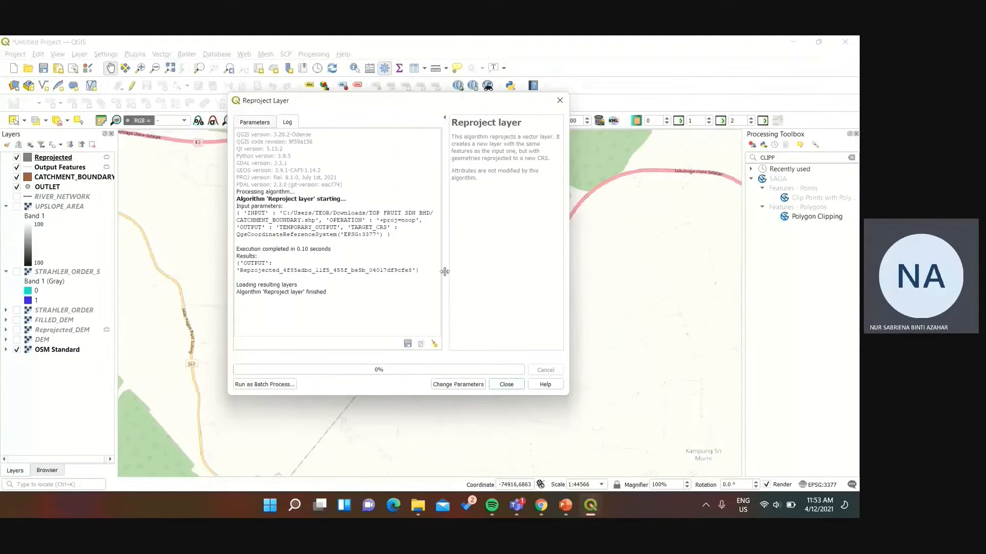
click(506, 385)
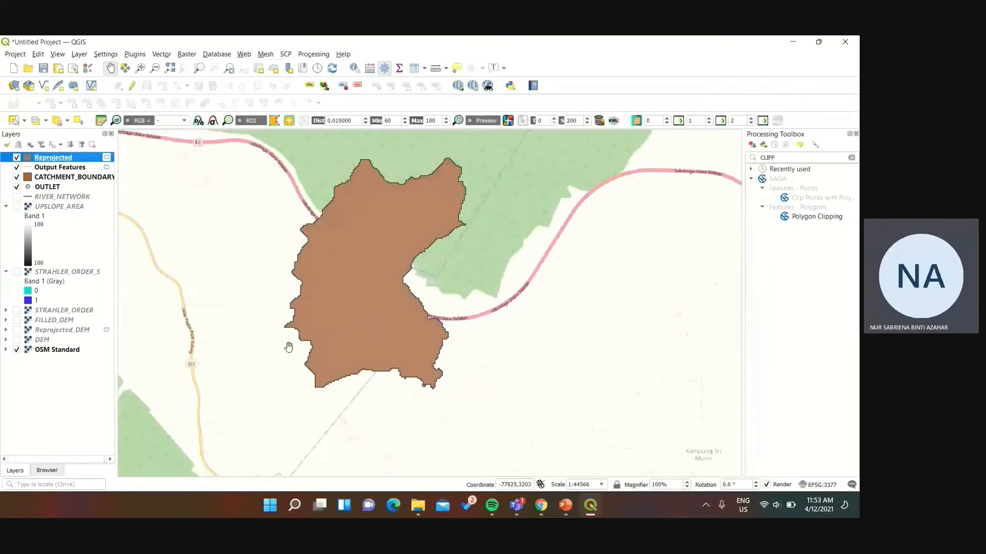
- Start a field calculation on the Reprojected layer with a new decimal number field named AREA
right_click(59, 160)
click(90, 291)
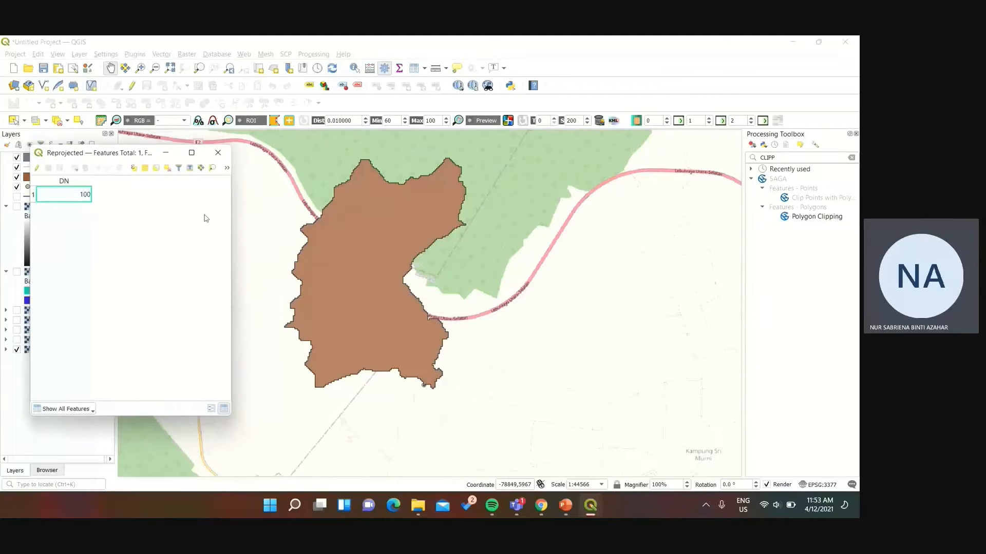
click(227, 167)
click(250, 218)
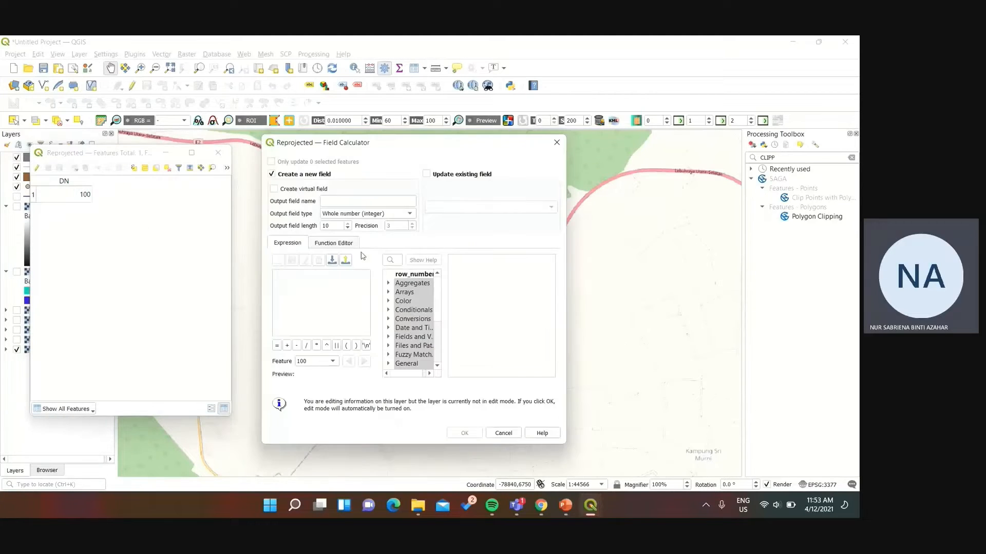
text(AREA)
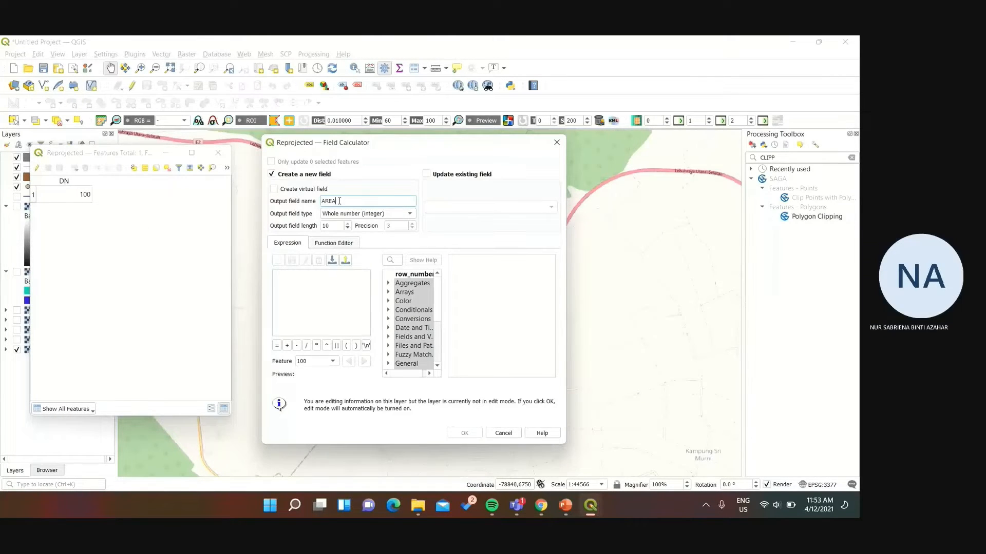
click(358, 214)
click(354, 224)
- Calculate the AREA field with the geometry function $area
scroll(400, 345, down, 2)
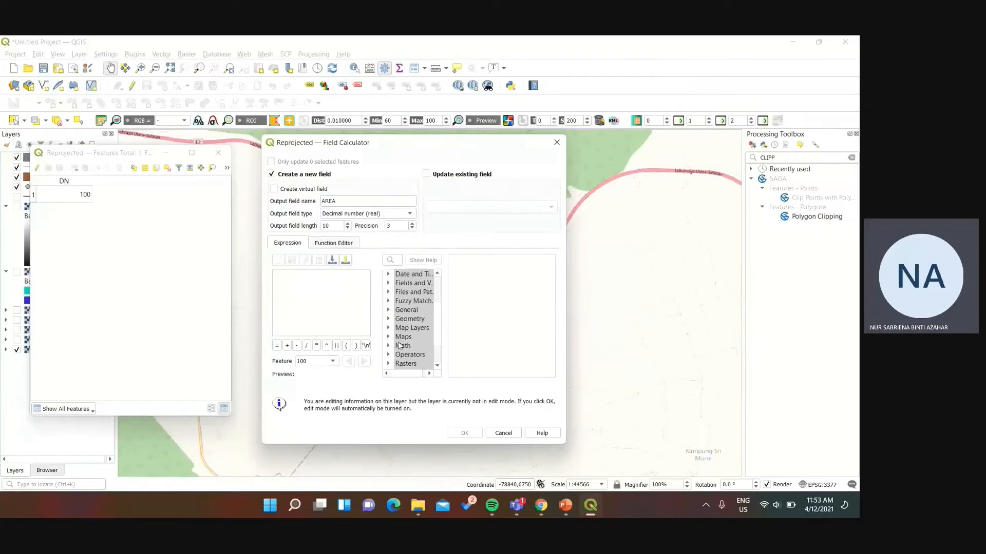
click(389, 319)
scroll(411, 328, down, 3)
scroll(411, 329, up, 3)
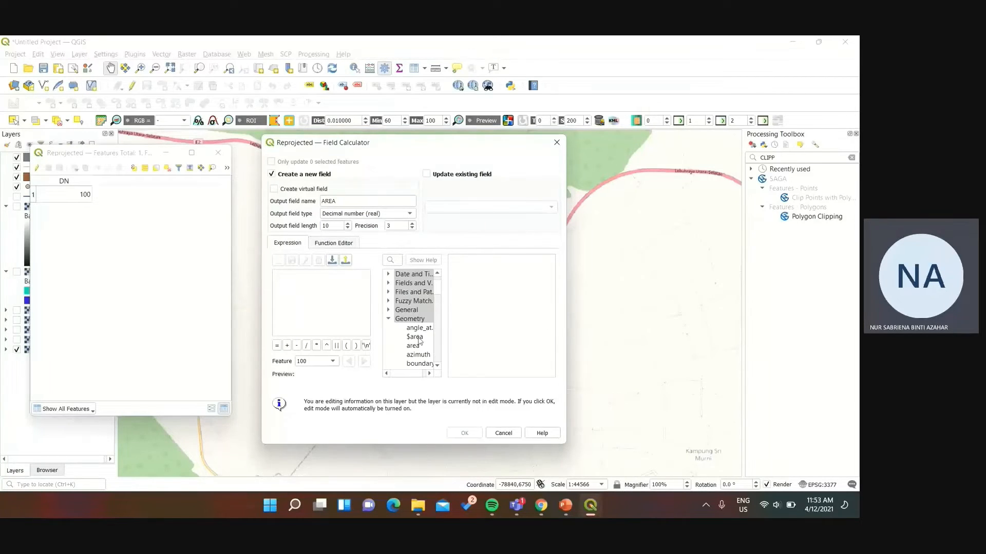
double_click(414, 336)
click(463, 434)
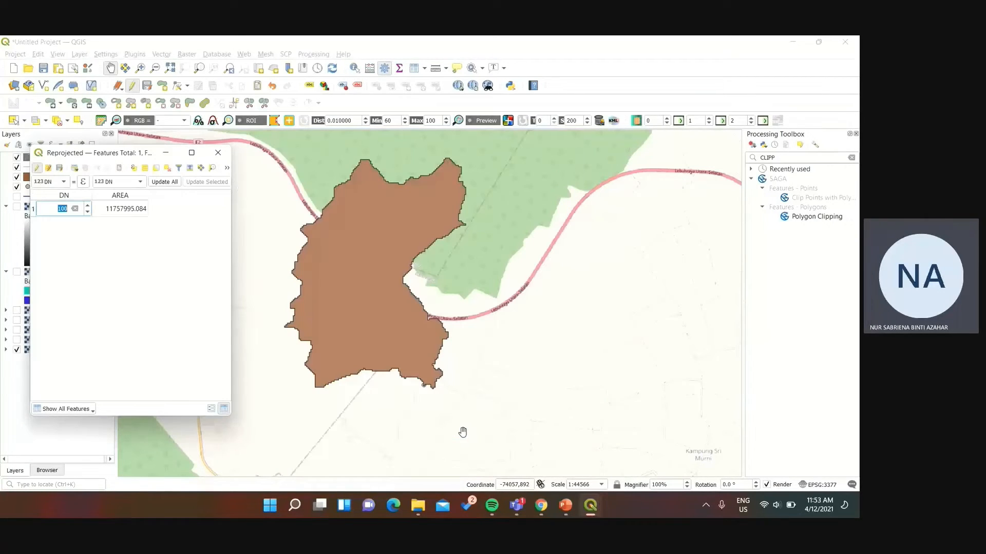
- Start another field calculation on Reprojected with a new decimal number field named CIRCUMFERENCE
click(226, 167)
click(314, 220)
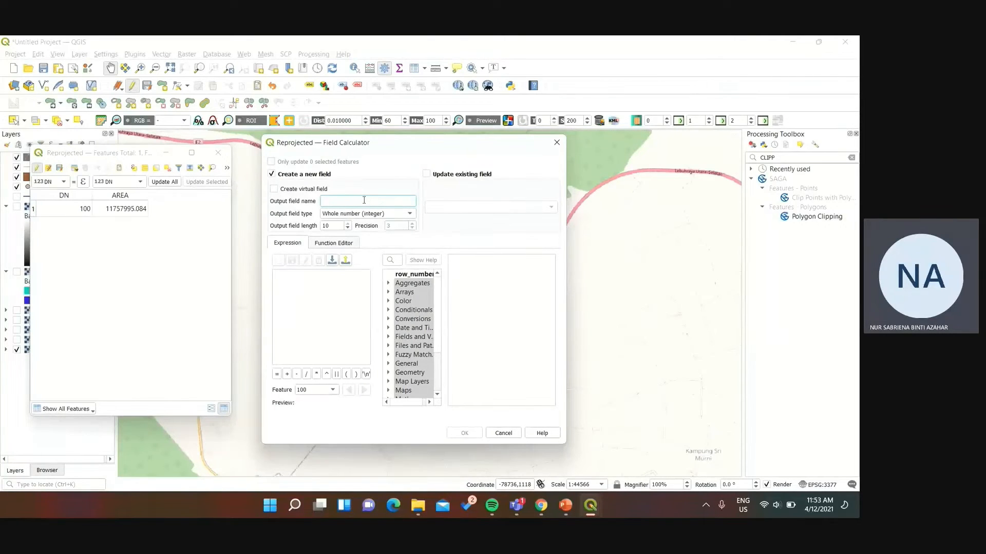
text(CIRCUMFERENCE)
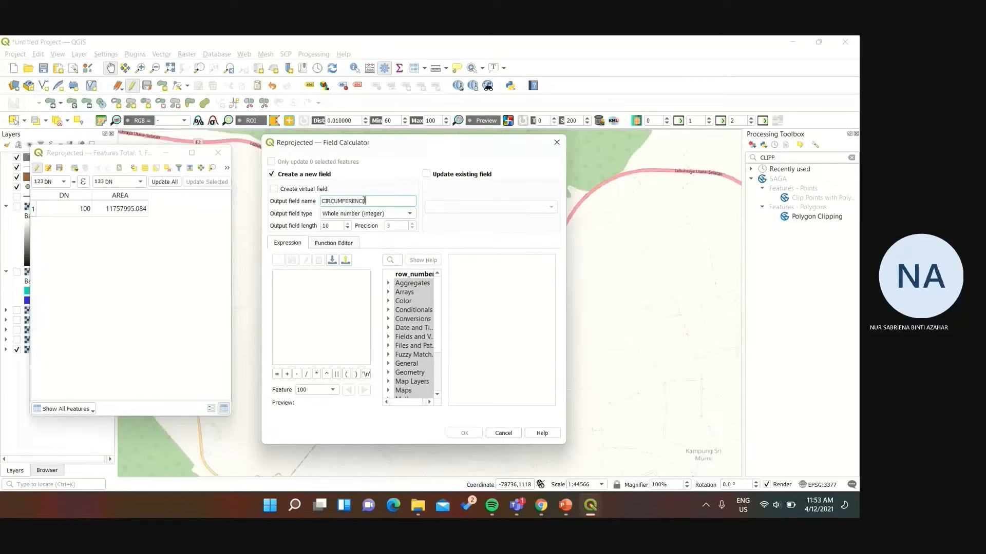
click(367, 213)
click(365, 224)
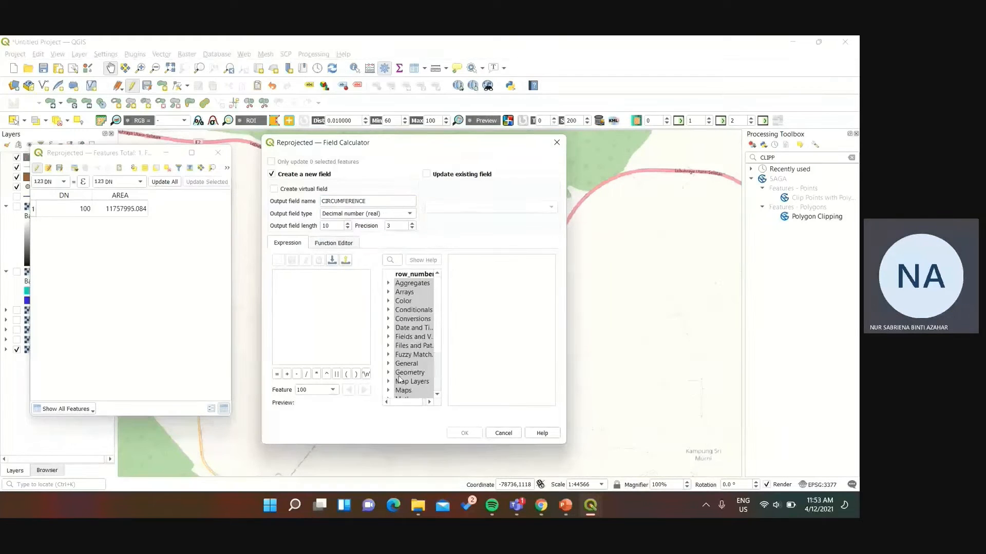
- Calculate the CIRCUMFERENCE field with the geometry perimeter function, then stop editing Reprojected and save its changes
double_click(402, 373)
scroll(406, 352, down, 5)
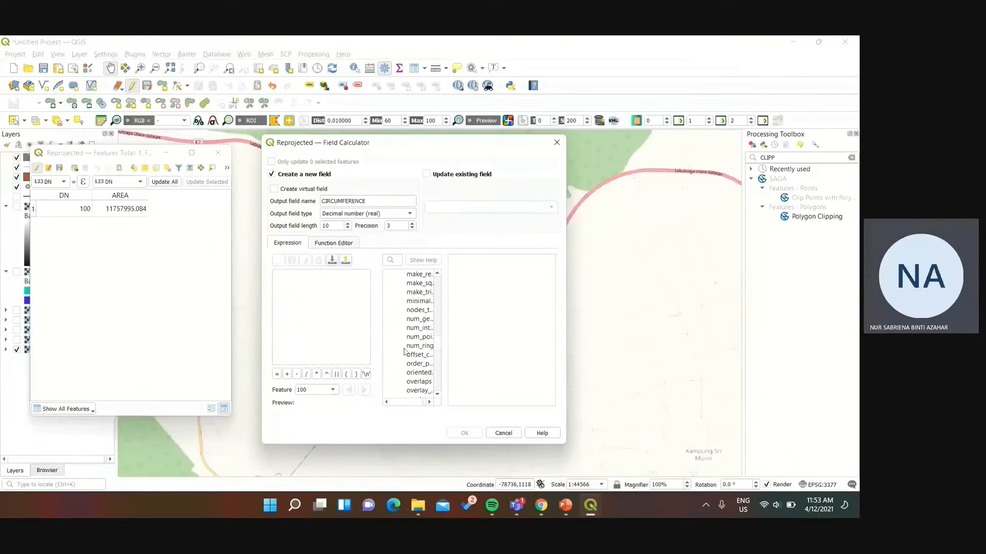
scroll(406, 352, down, 12)
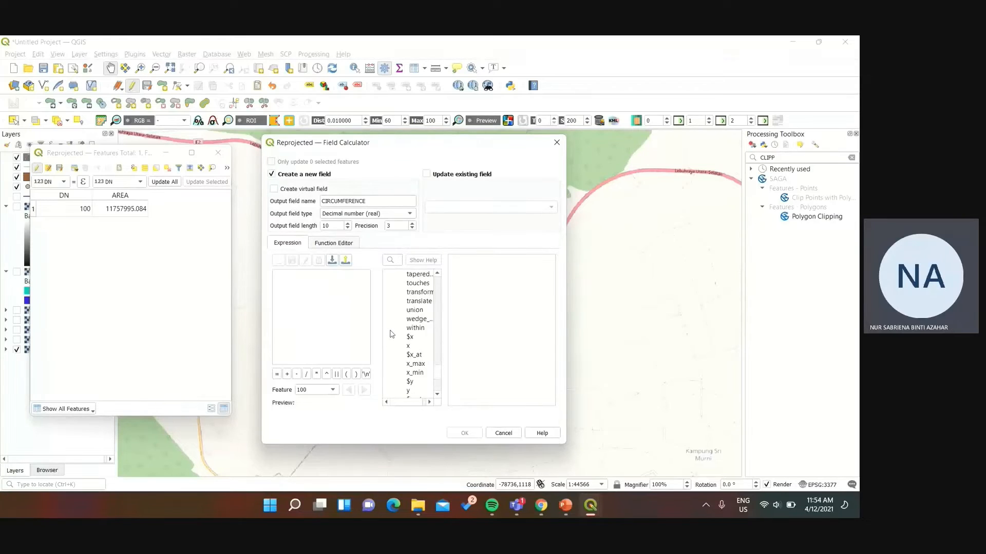
scroll(392, 331, up, 6)
double_click(417, 308)
click(465, 433)
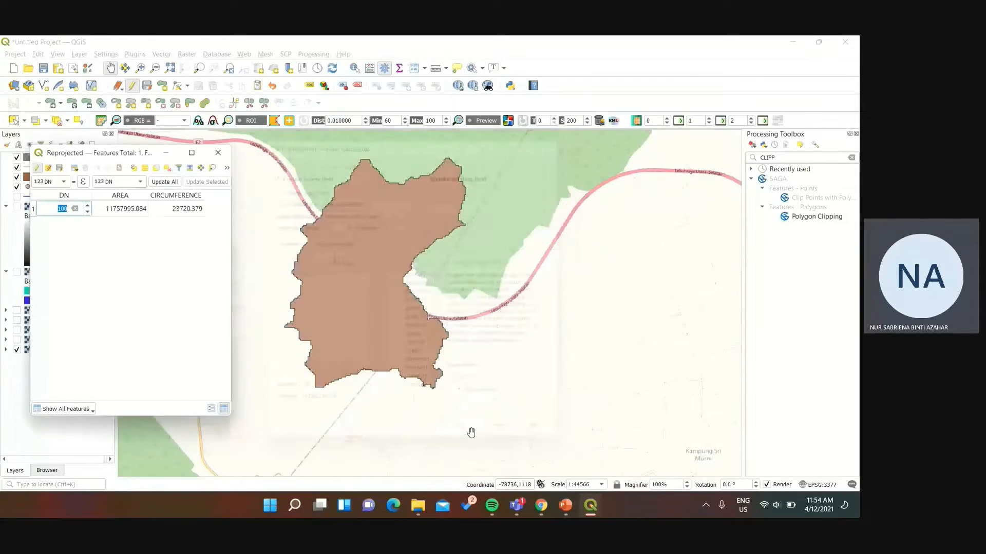
click(36, 168)
click(431, 273)
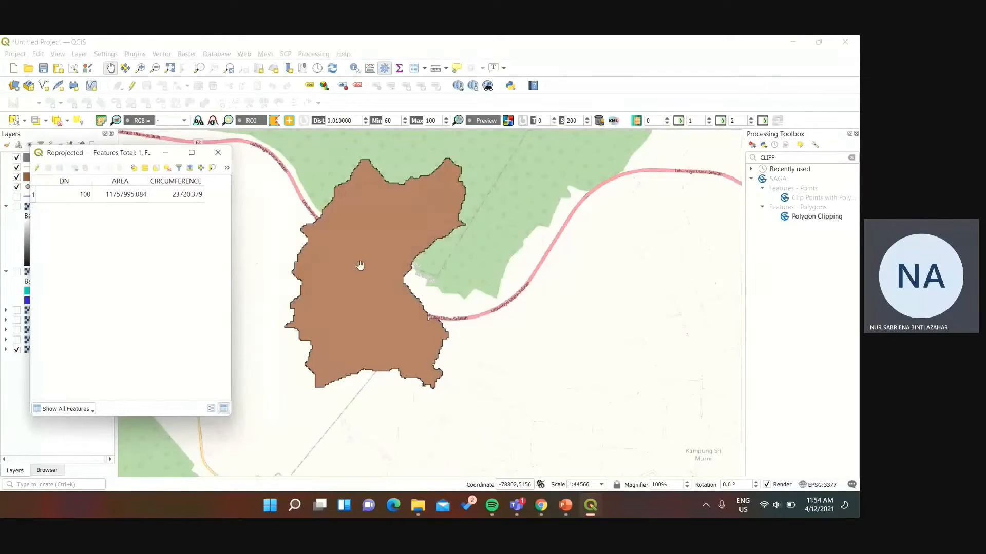
drag(98, 152, 126, 142)
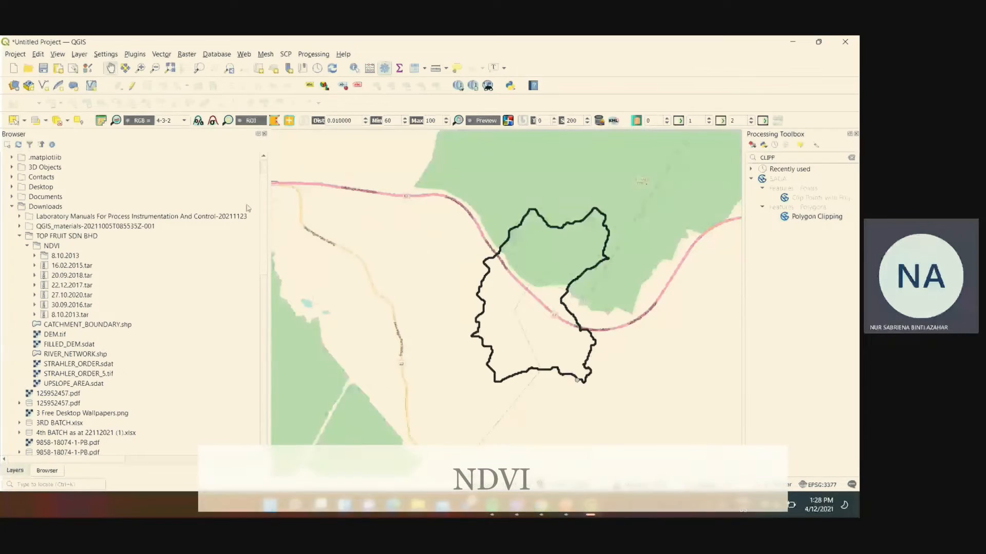
- Add the Landsat bands SR_B4.TIF and SR_B5.TIF from the NDVI folder's 8.10.2013 subfolder to the map
click(35, 256)
scroll(261, 254, down, 4)
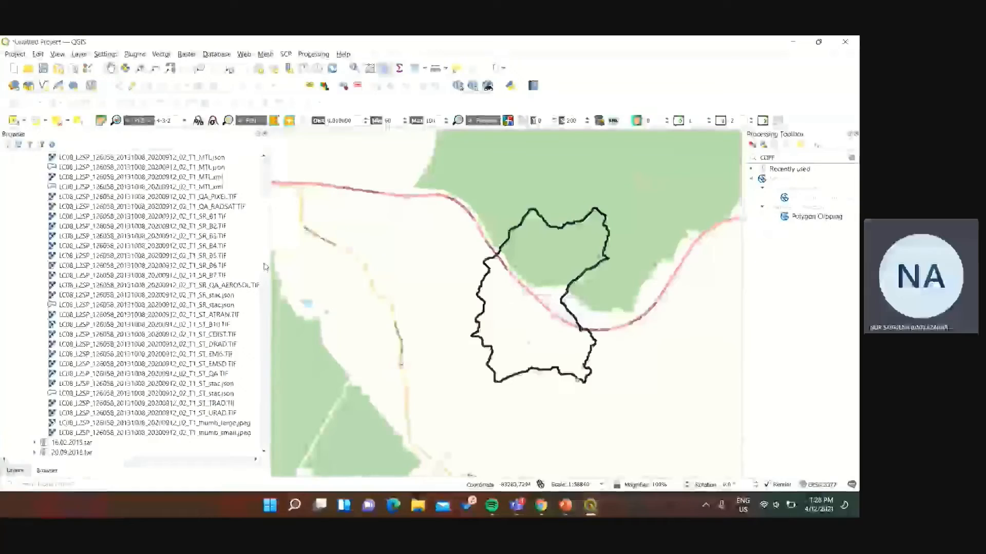
click(219, 246)
shift+click(220, 255)
drag(219, 256, 543, 297)
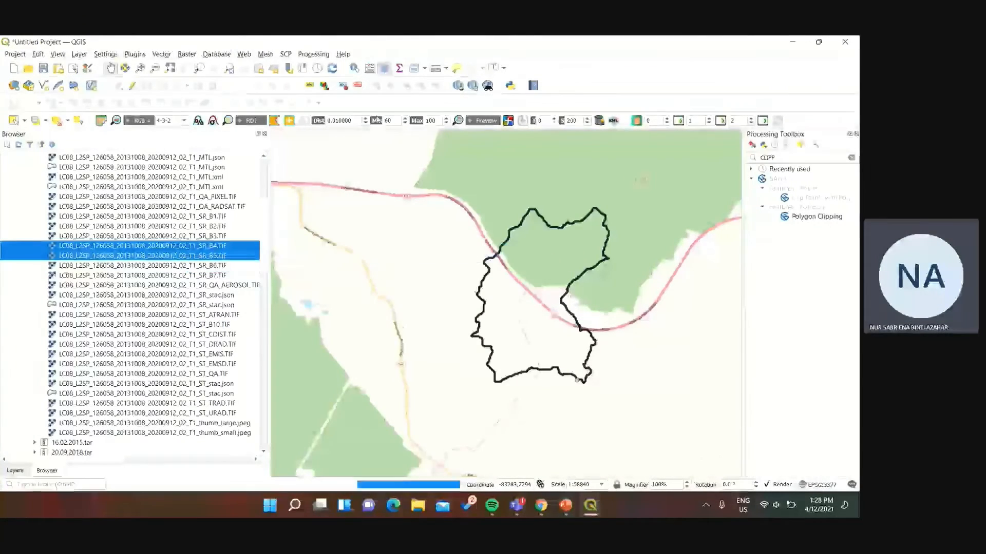
- Move CATCHMENT_BOUNDARY to the top of the layer order, above OUTLET and the Landsat bands
scroll(543, 297, down, 3)
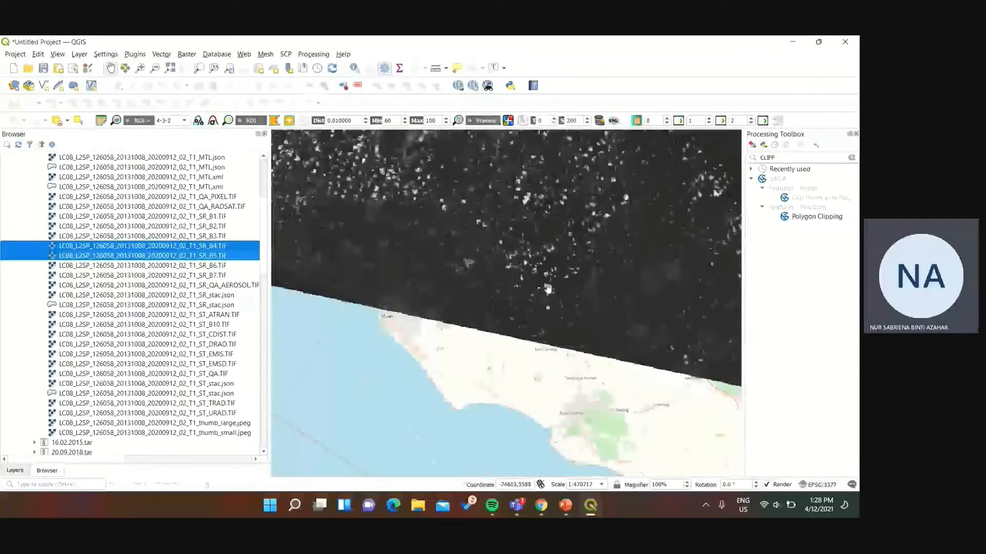
drag(535, 169, 531, 325)
scroll(532, 325, down, 2)
drag(349, 285, 338, 340)
click(15, 470)
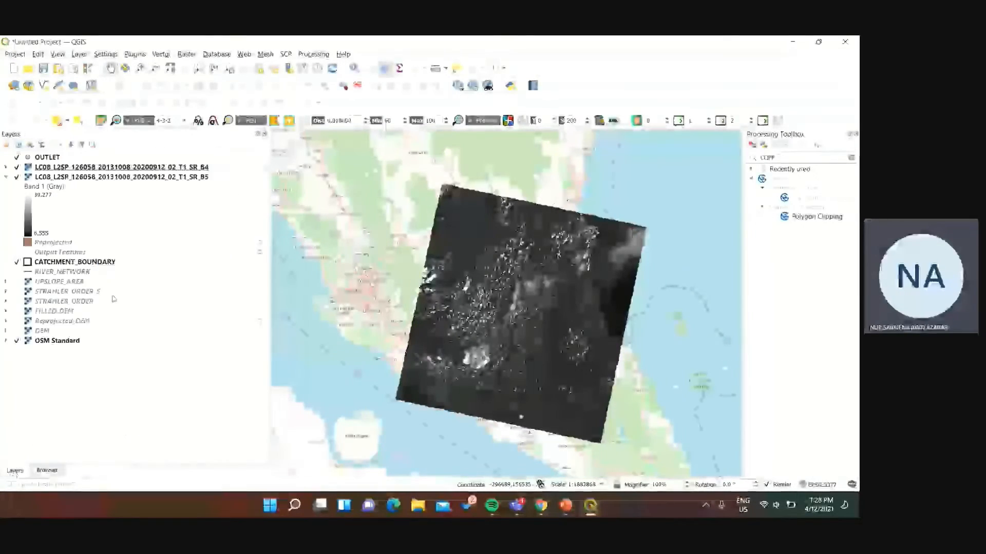
drag(75, 262, 43, 152)
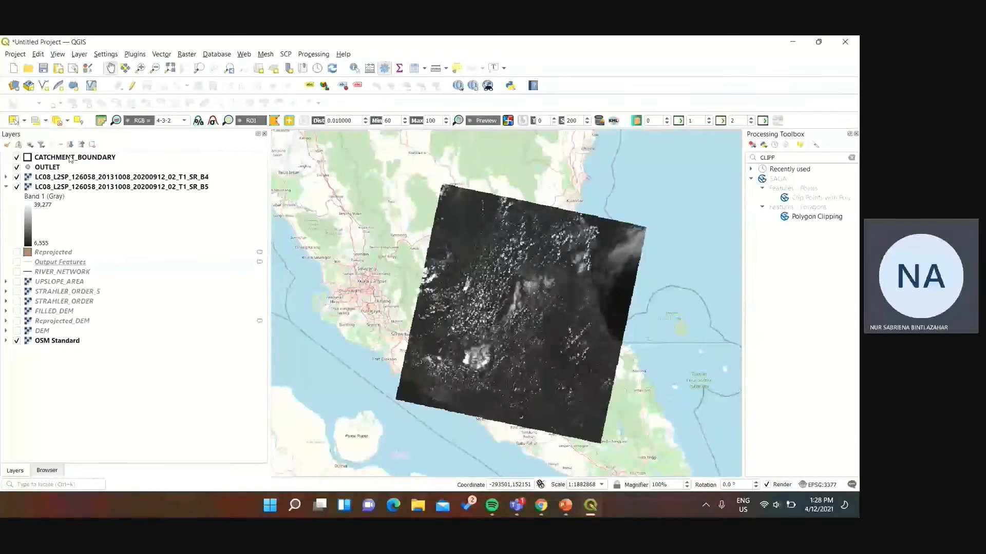
- Restyle CATCHMENT_BOUNDARY with the outline red symbol and bring the catchment into view over the satellite image
right_click(133, 157)
click(134, 411)
click(374, 314)
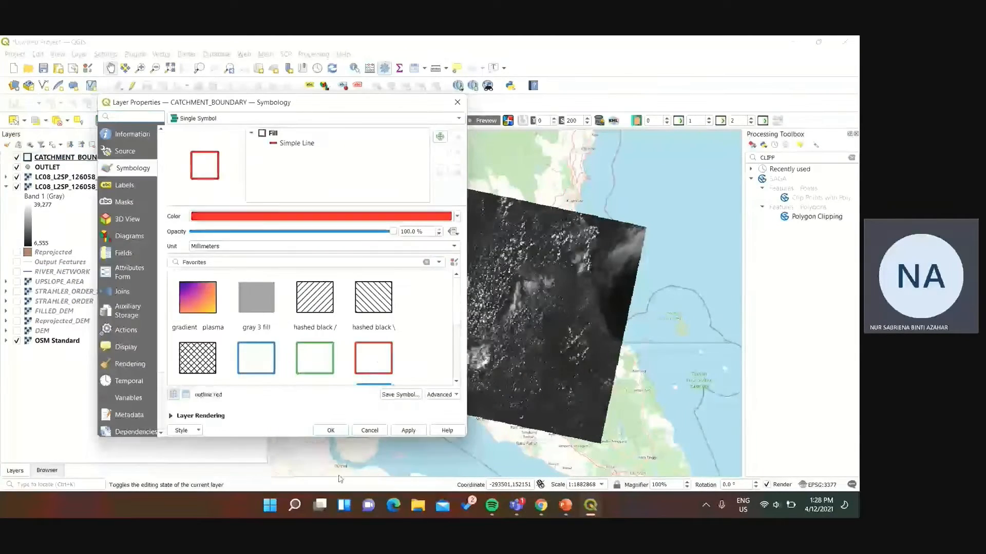
click(407, 430)
click(333, 431)
scroll(534, 394, up, 3)
drag(514, 396, 520, 190)
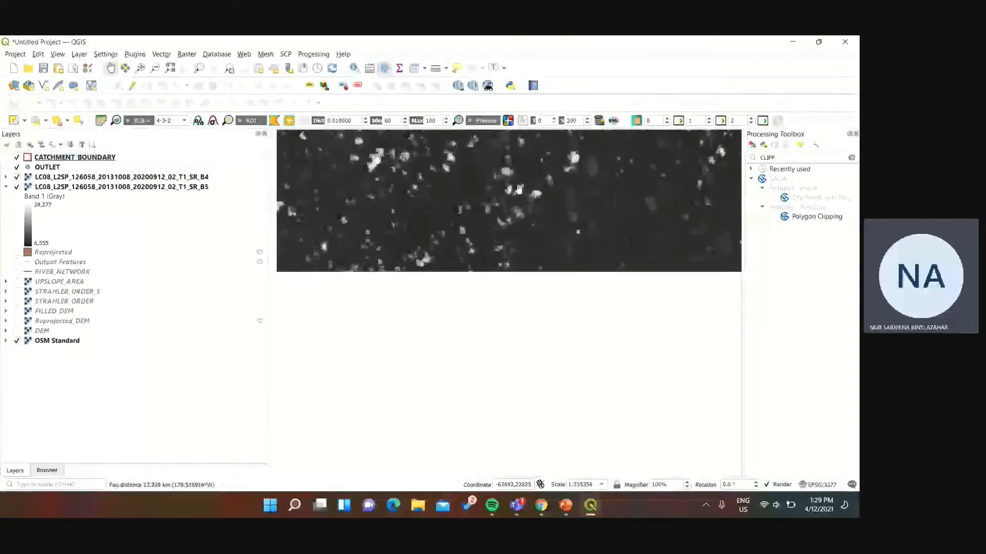
scroll(410, 393, up, 3)
drag(511, 135, 557, 270)
scroll(557, 262, down, 1)
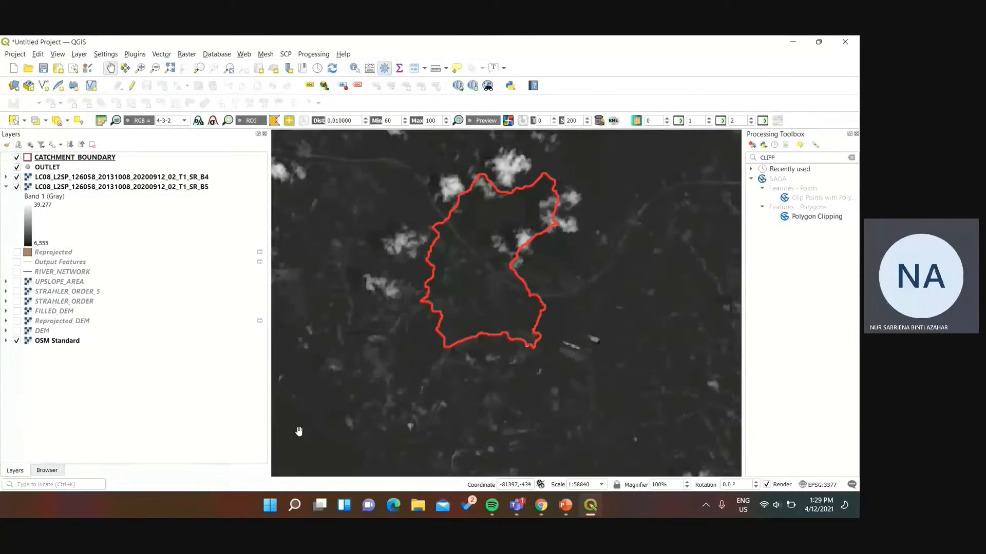
- Build the Raster Calculator expression (B5 - B4) / (B5 + B4) from the 20131008 Landsat SR bands
click(187, 54)
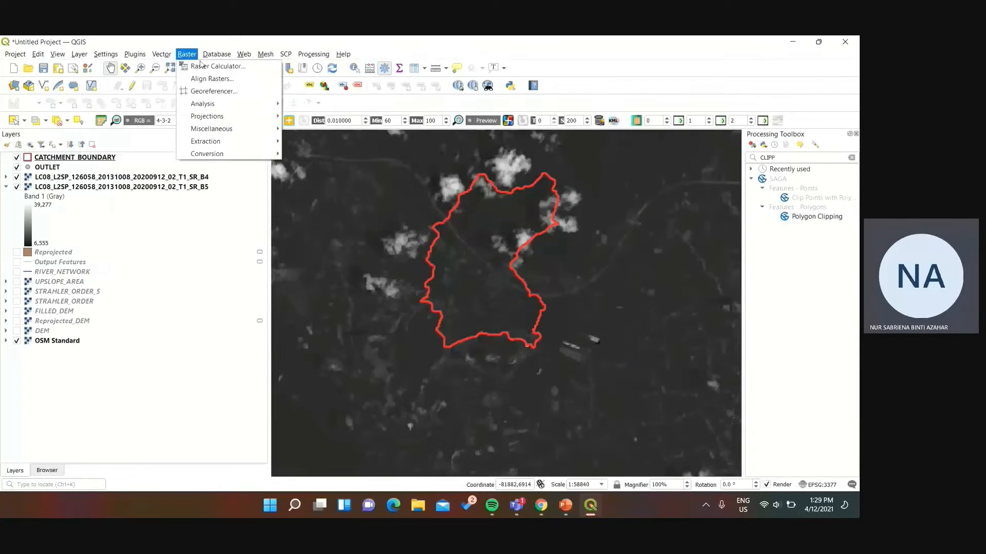
click(203, 64)
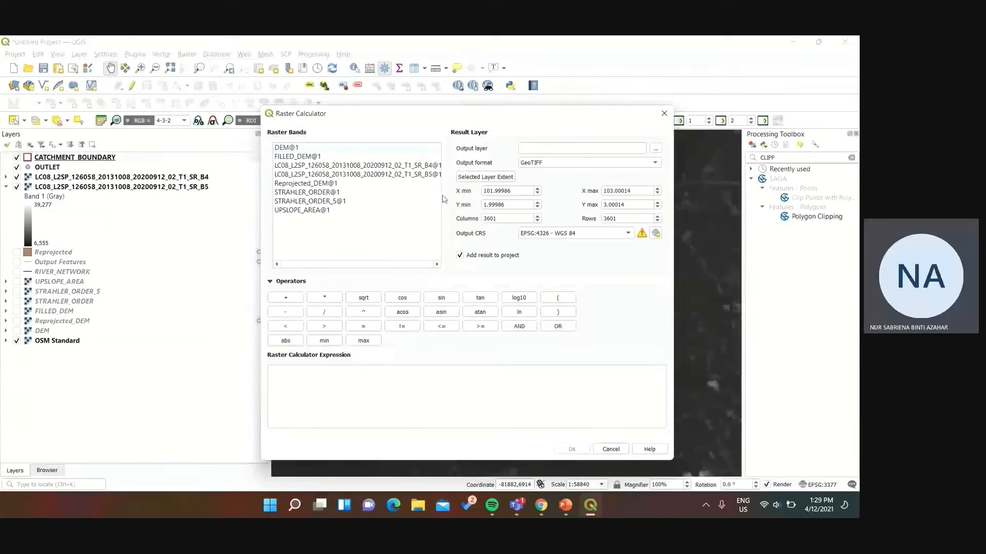
drag(386, 265, 402, 265)
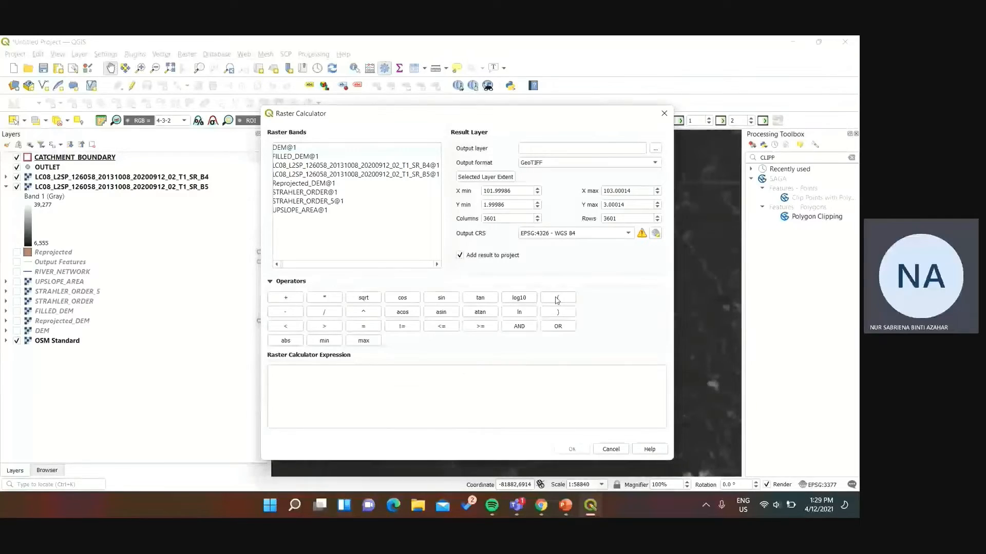
double_click(421, 175)
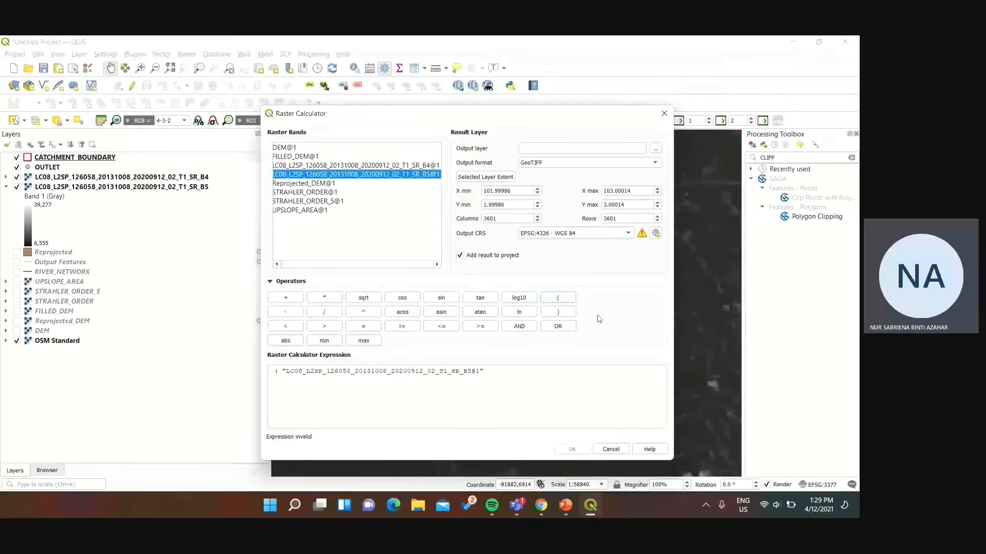
click(290, 313)
double_click(413, 166)
click(559, 313)
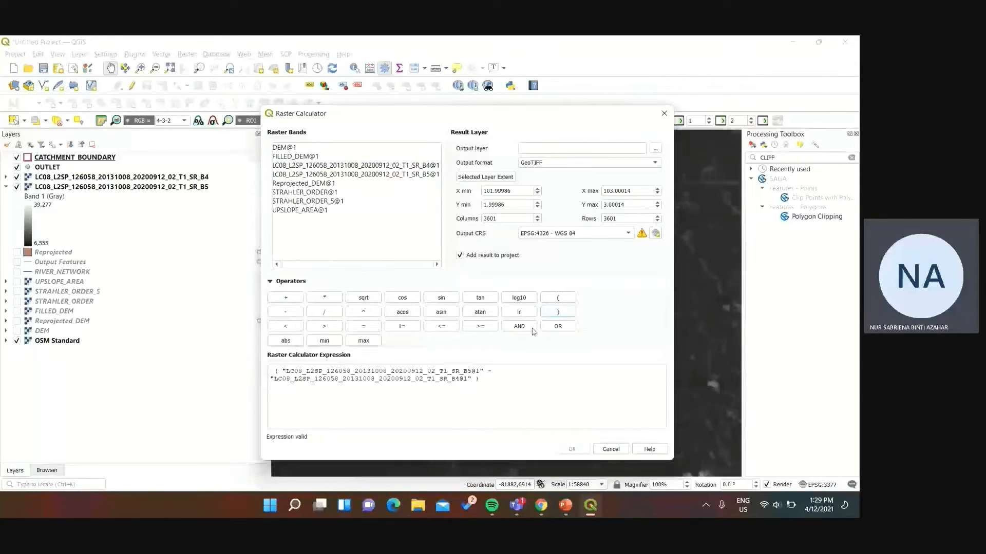
double_click(428, 175)
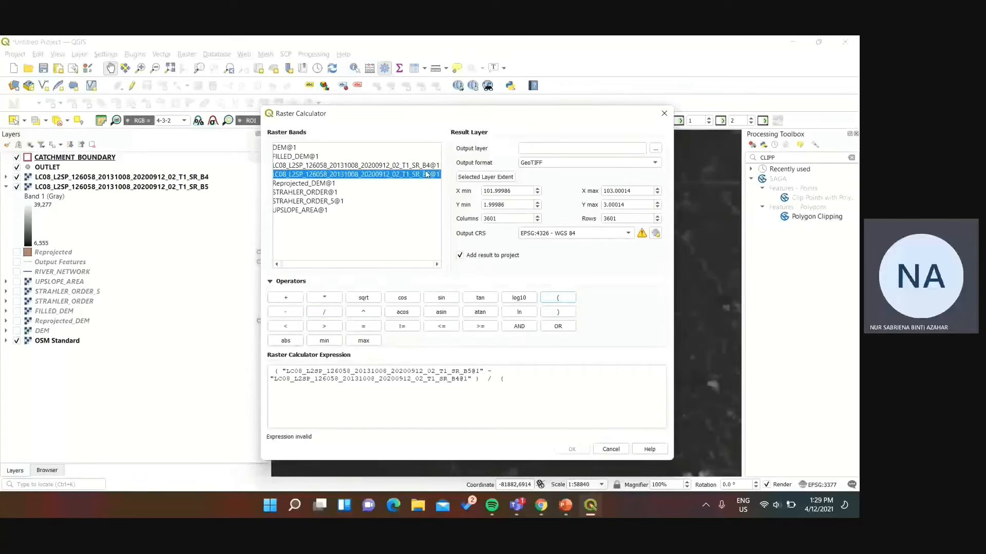
click(290, 301)
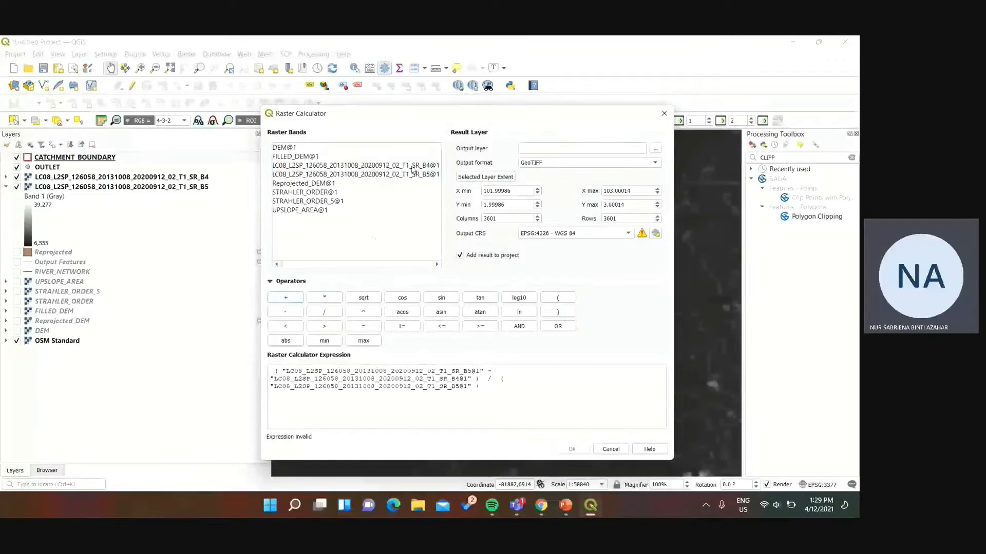
click(559, 312)
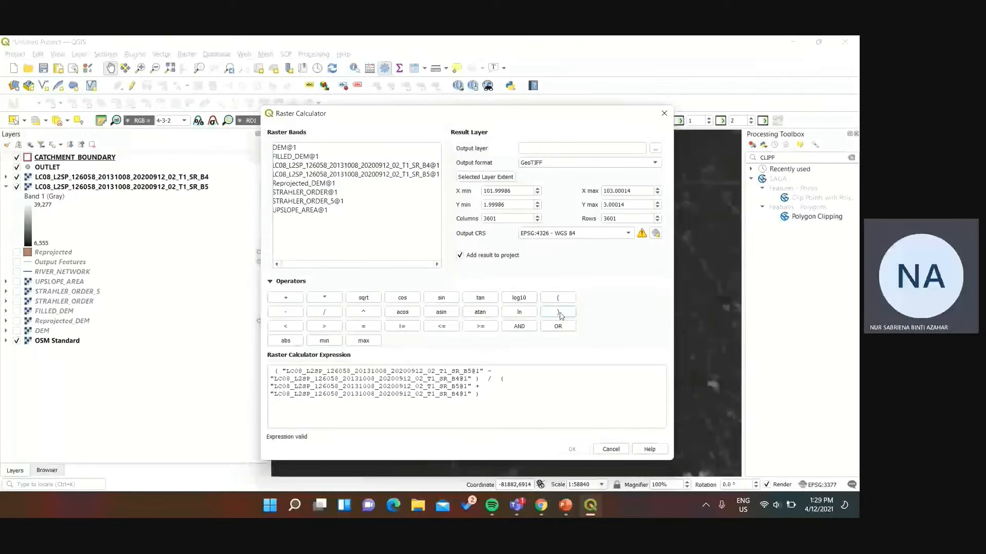
- Set the output to NDVI_8.10.2013 in the NDVI folder and run the raster calculation
click(656, 150)
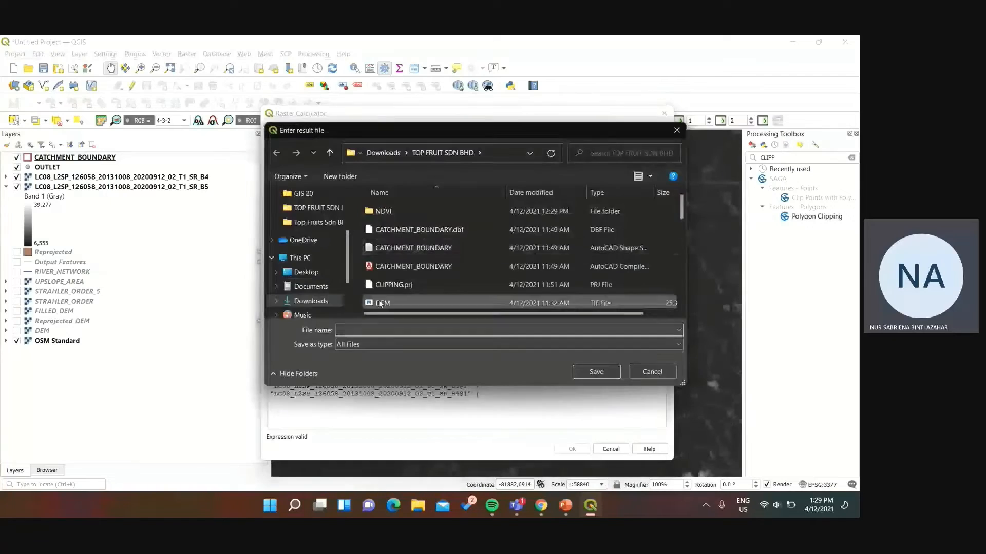
double_click(429, 211)
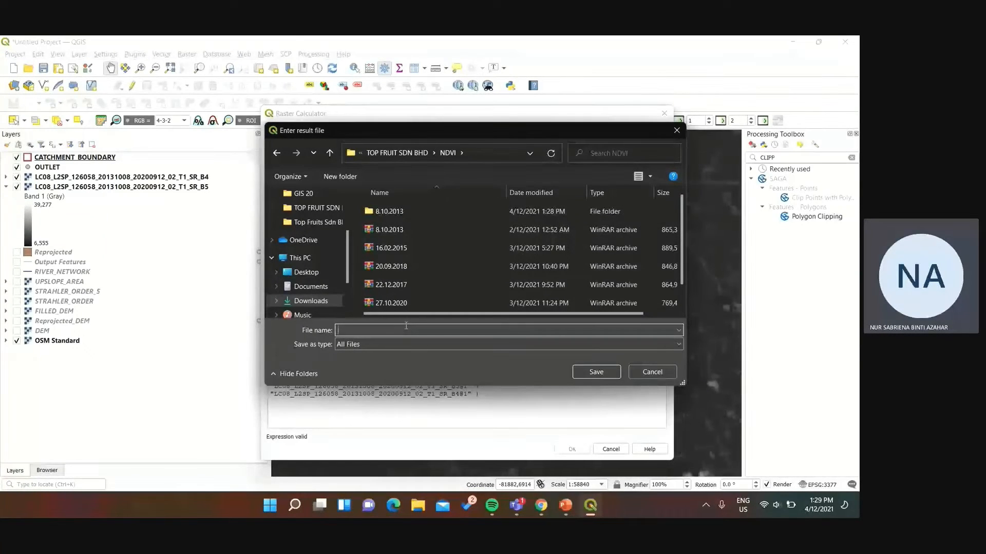
text(NDVI_8.10.20)
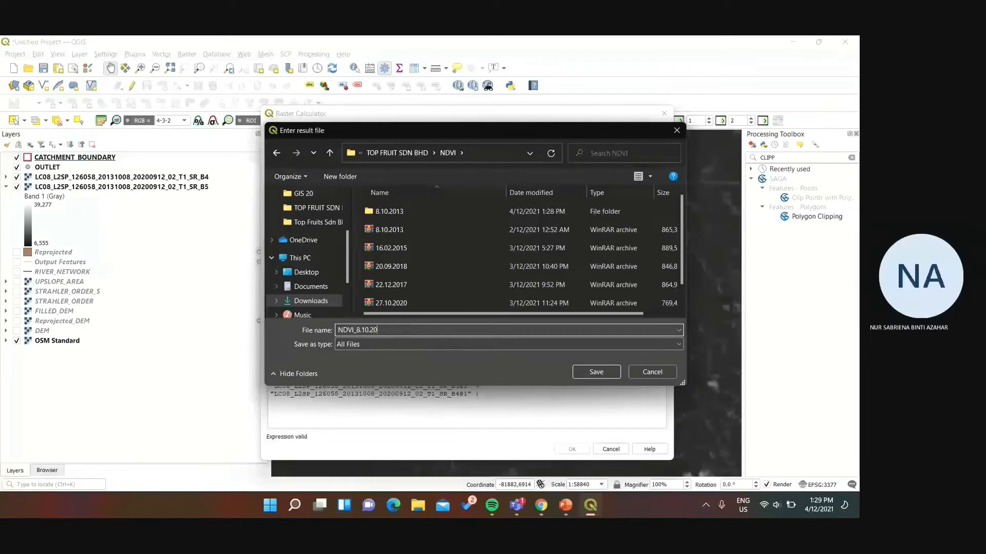
text(13)
click(596, 372)
click(573, 449)
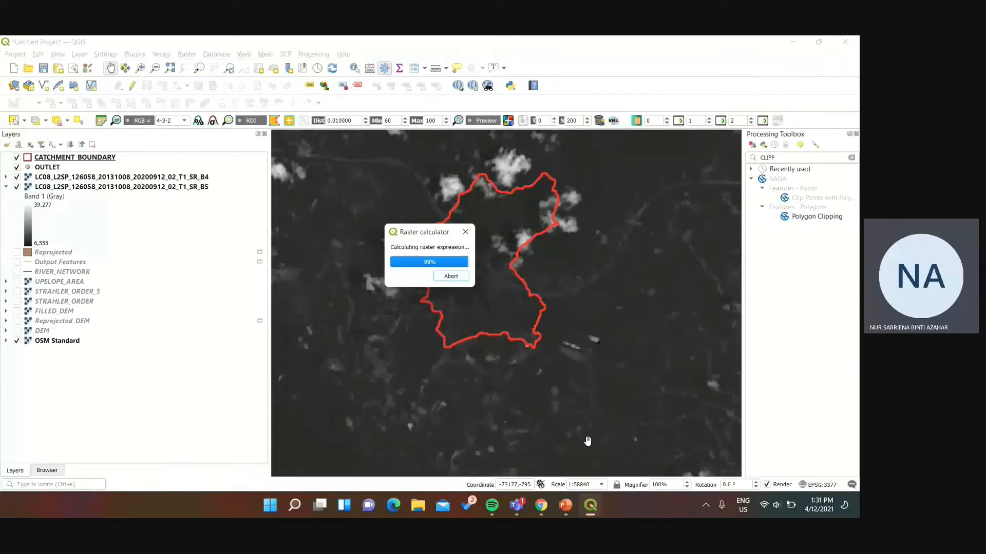
scroll(380, 264, down, 1)
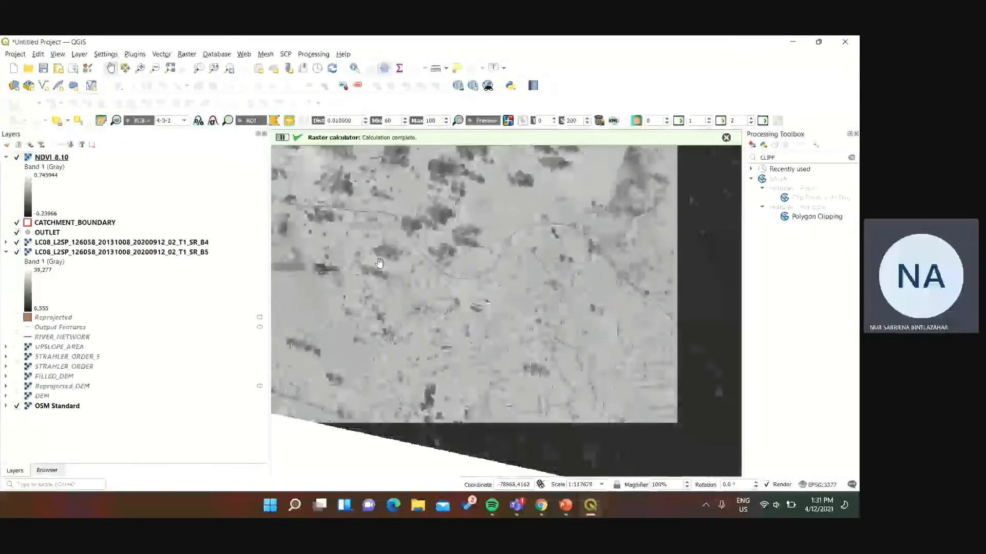
- Render the NDVI_8.10 layer as singleband pseudocolor with the RdYlGn color ramp
drag(382, 164, 422, 247)
scroll(423, 246, down, 1)
drag(364, 259, 452, 306)
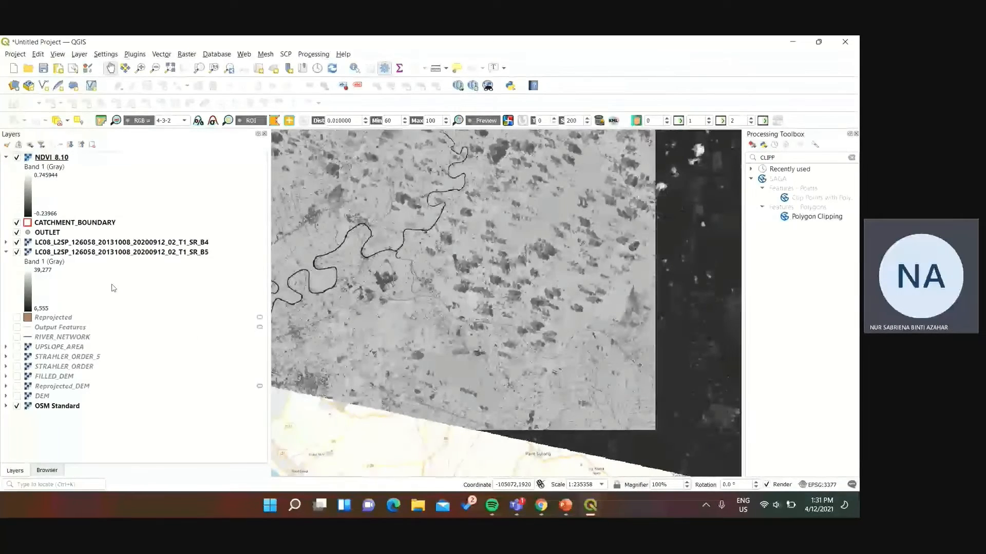
right_click(77, 157)
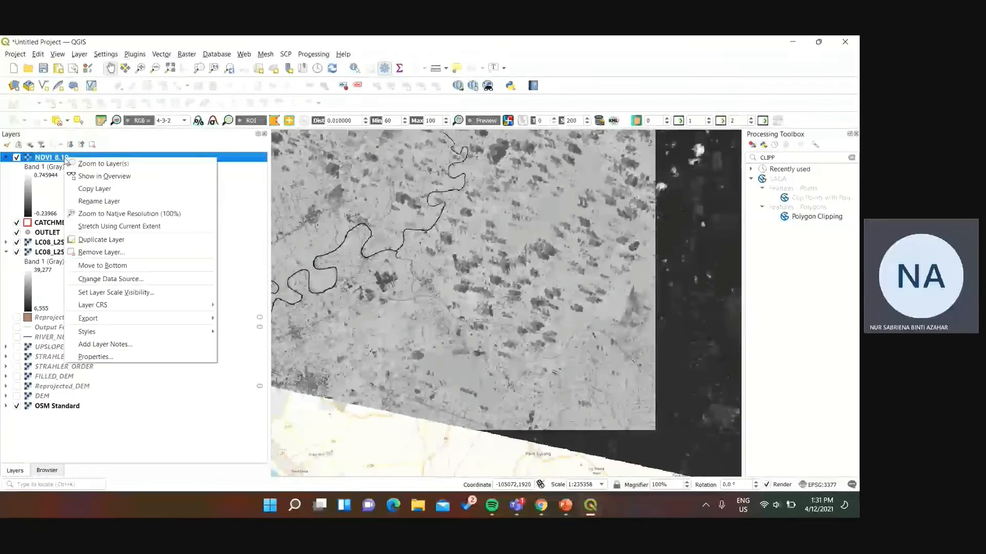
click(164, 357)
click(116, 168)
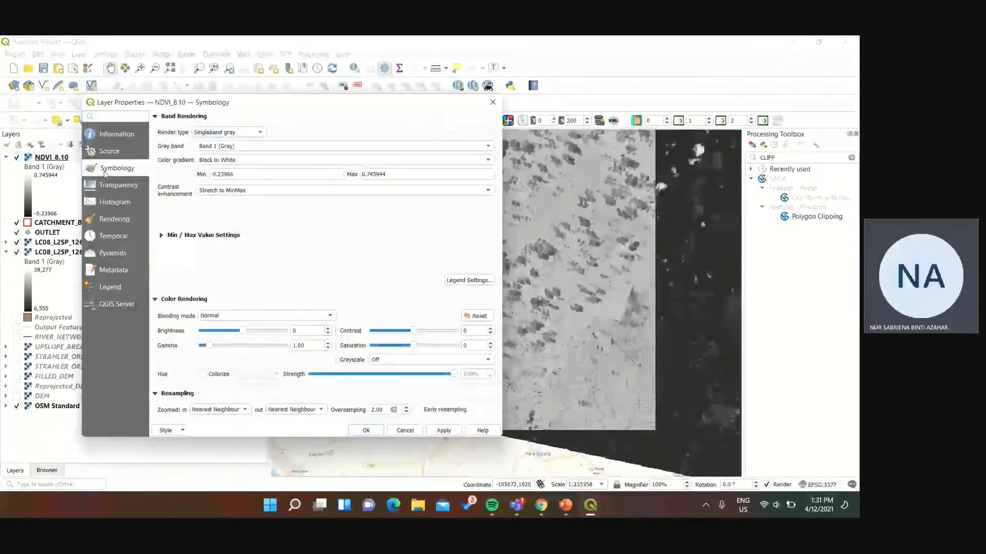
click(238, 133)
click(238, 142)
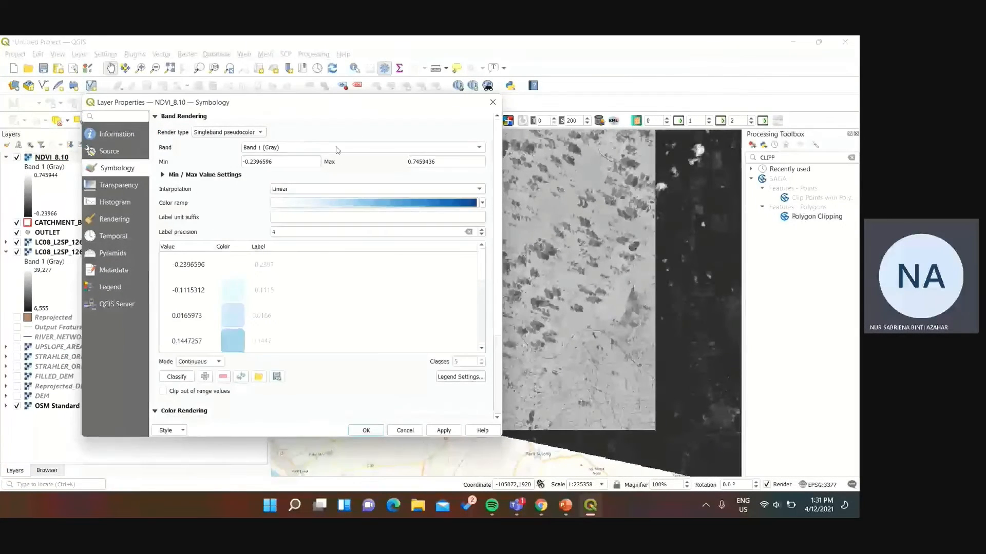
click(482, 203)
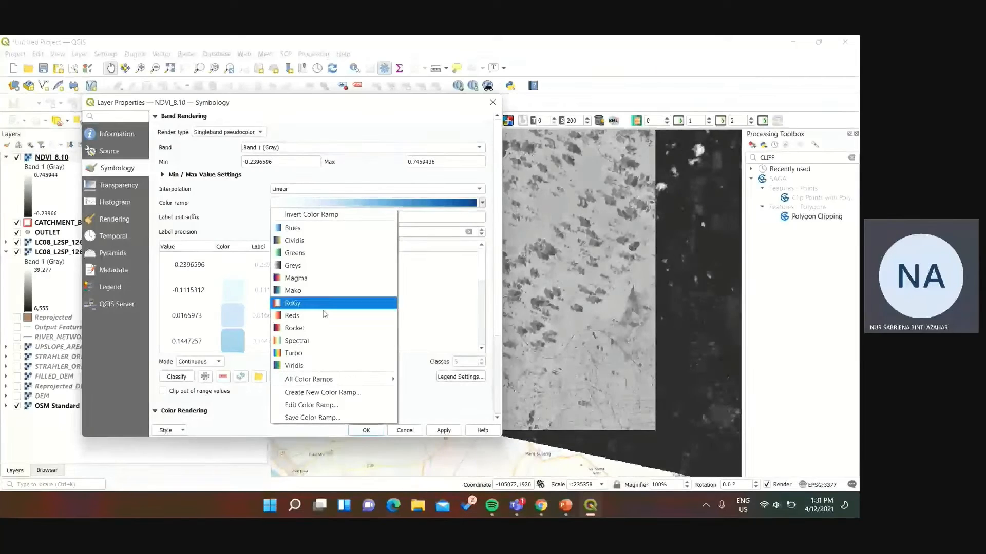
mouse_move(324, 379)
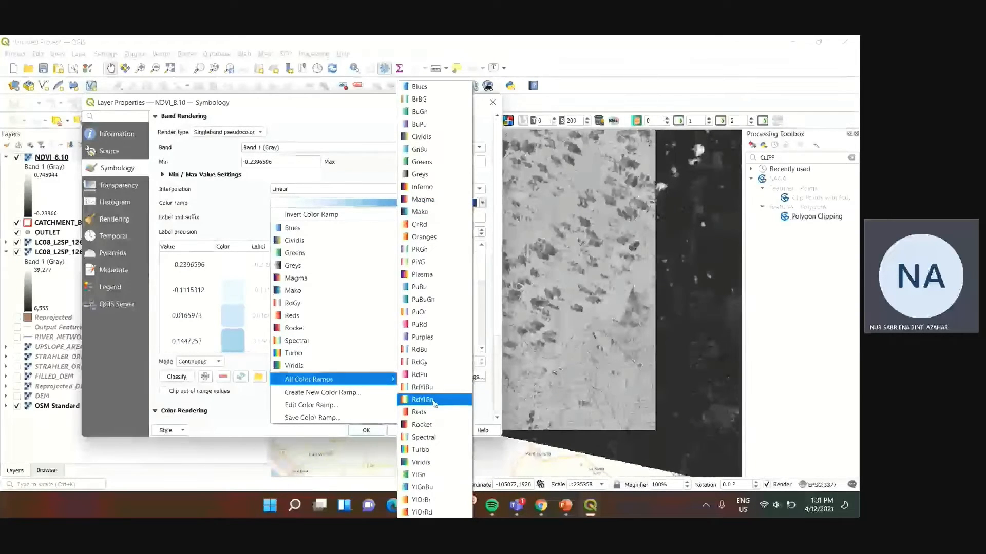
click(434, 403)
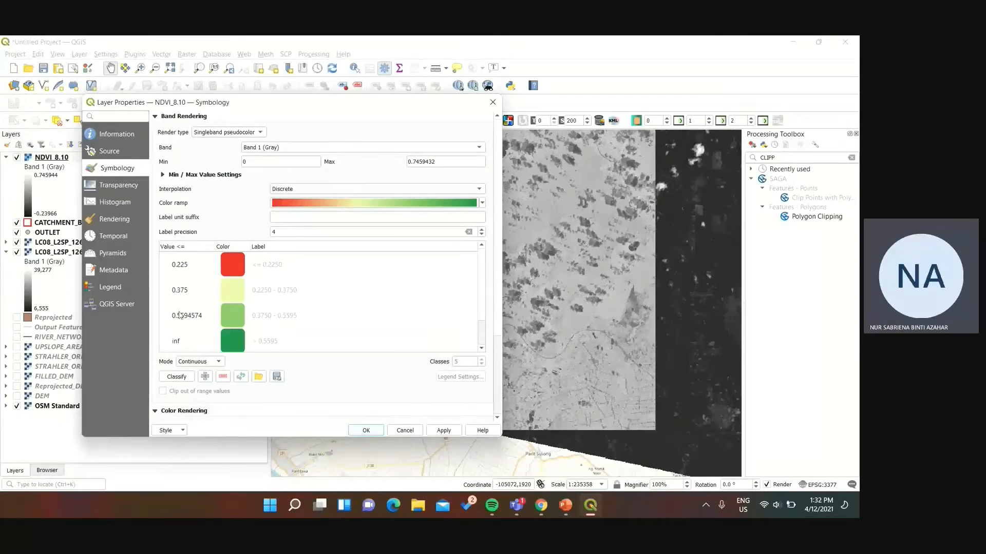
- Set the first three upper class limits of the NDVI_8.10 symbology to 0, 0.3 and 0.5, and apply them
double_click(182, 265)
text(0)
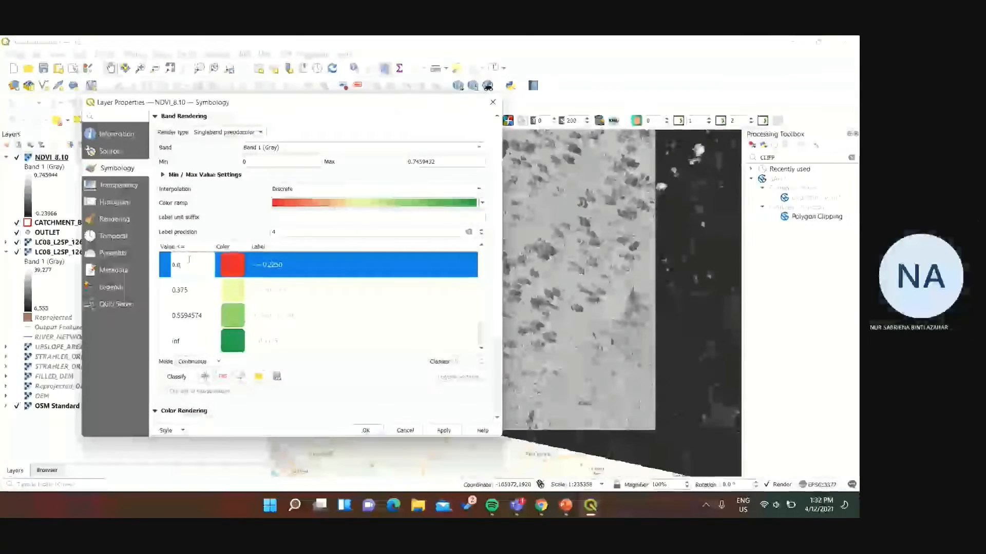
double_click(184, 289)
text(0.3)
double_click(195, 314)
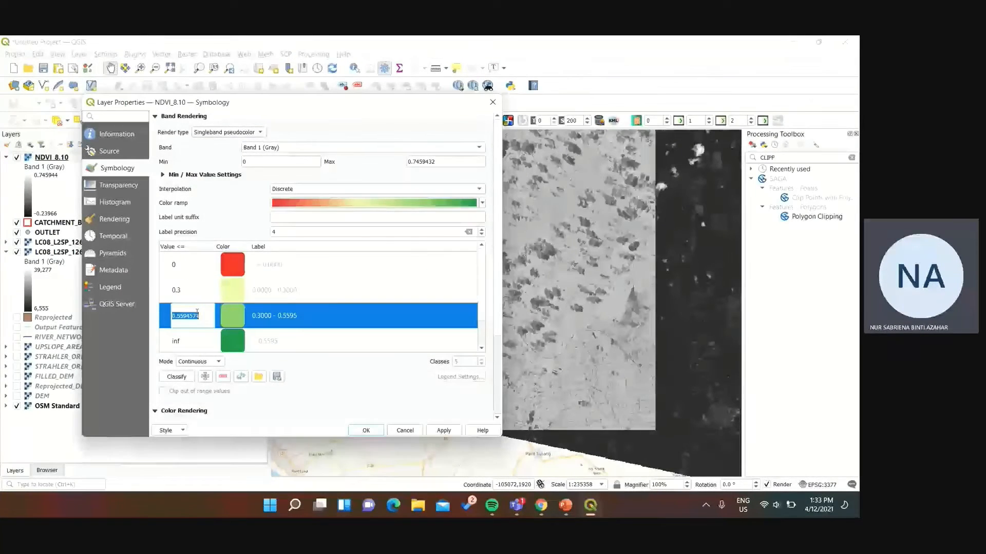
text(0.5)
key(Return)
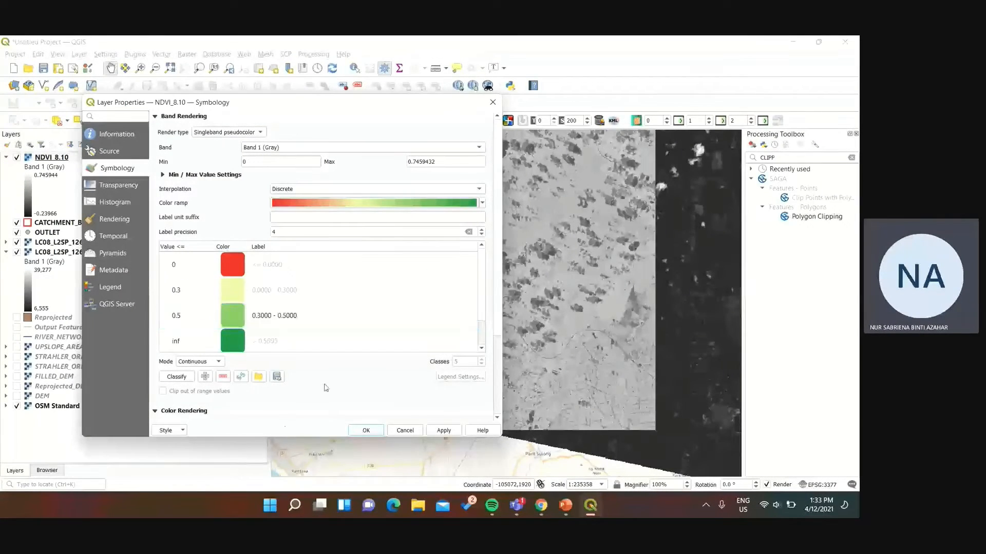
click(443, 431)
- Recolor the NDVI_8.10 class for values up to 0 to blue (#1923d7) and accept the layer's symbology
double_click(233, 264)
click(368, 184)
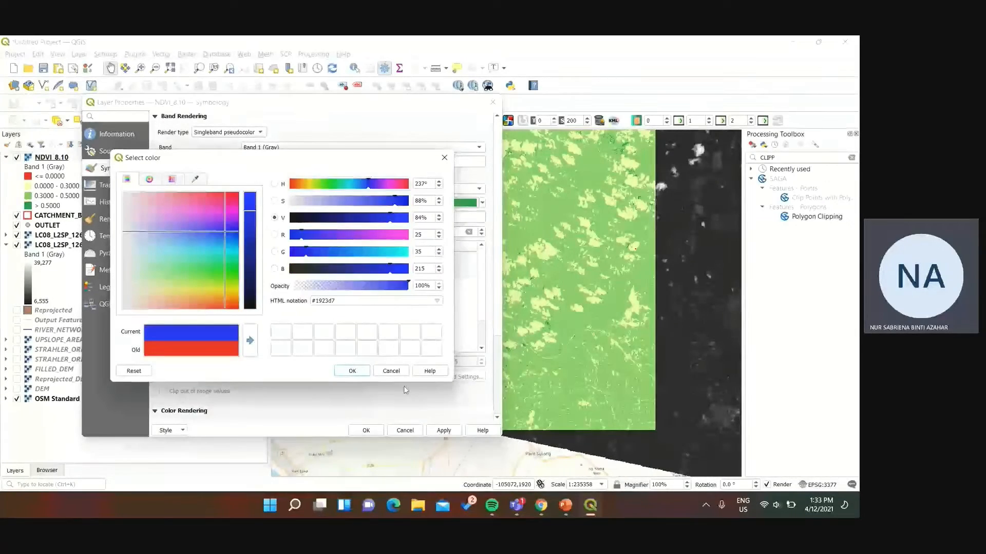
click(352, 371)
click(366, 430)
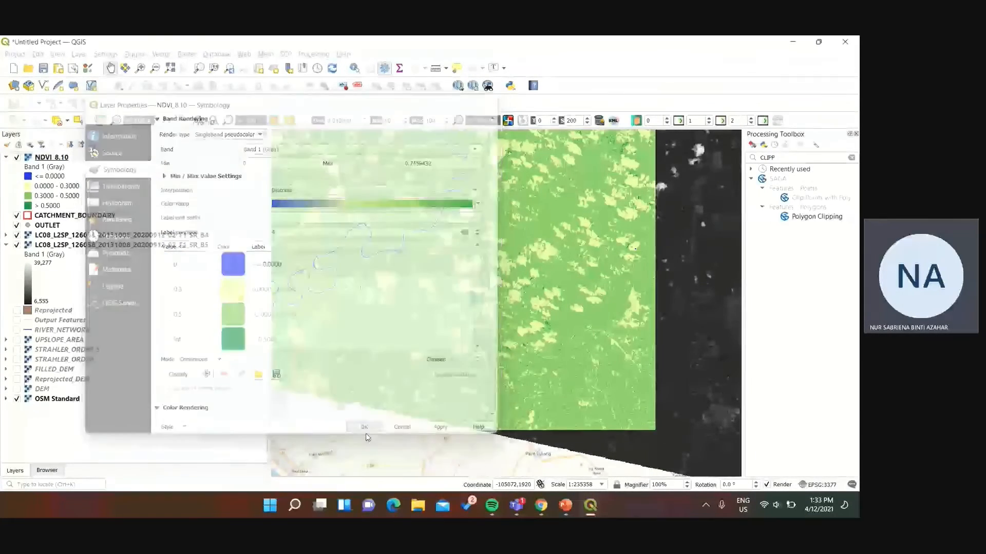
scroll(429, 303, down, 1)
drag(428, 303, 473, 386)
drag(404, 273, 485, 262)
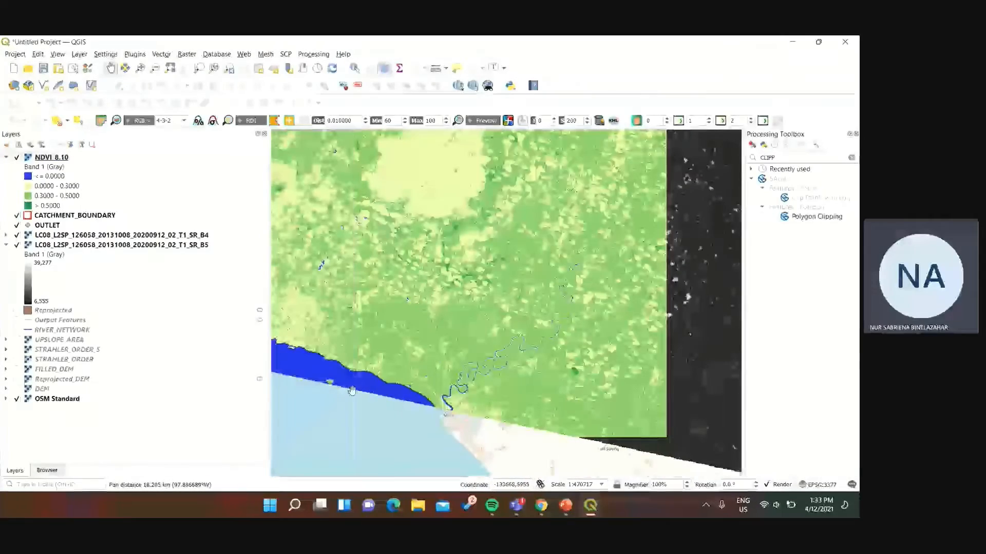
scroll(462, 314, down, 1)
drag(462, 314, 456, 389)
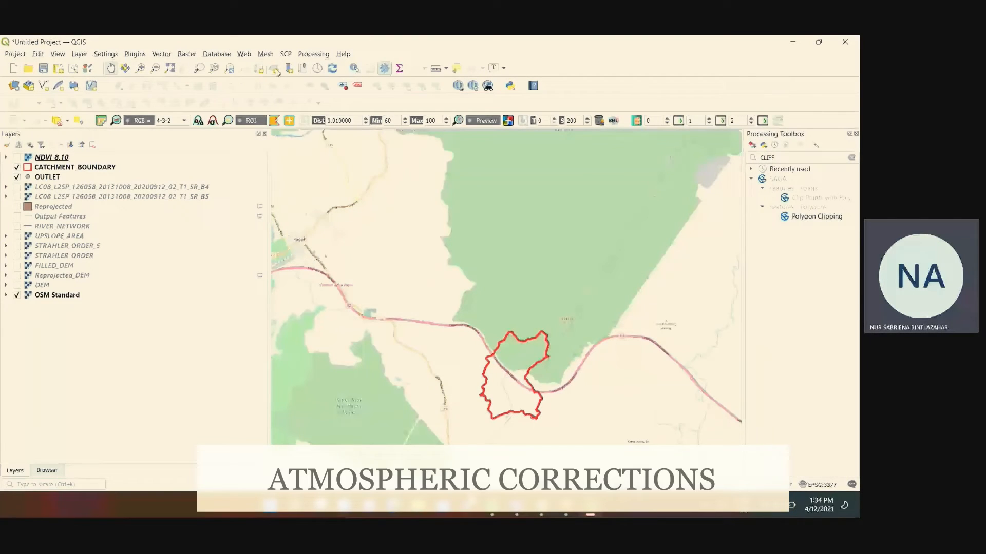
- Open the Semi-Automatic Classification Plugin's band set and refresh its list of single bands
click(286, 54)
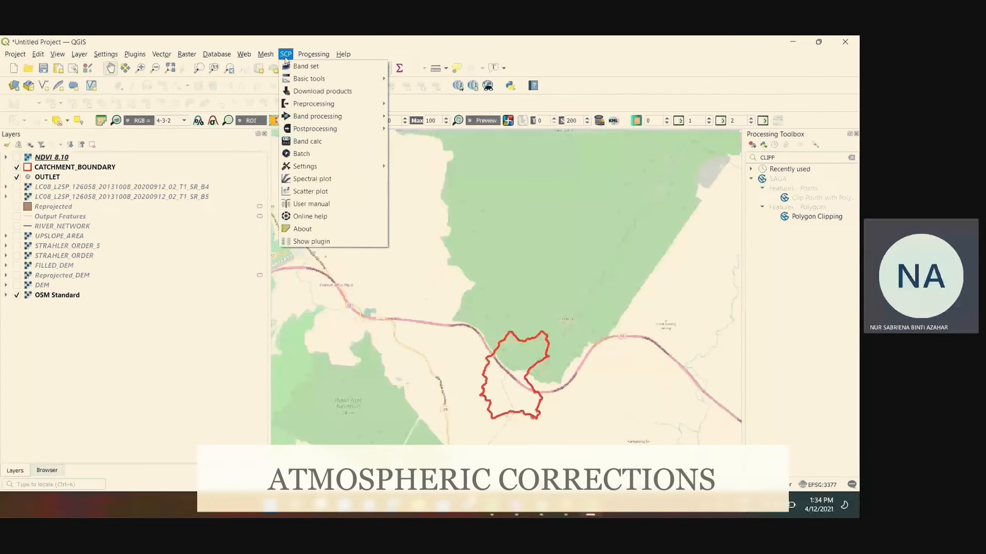
mouse_move(354, 91)
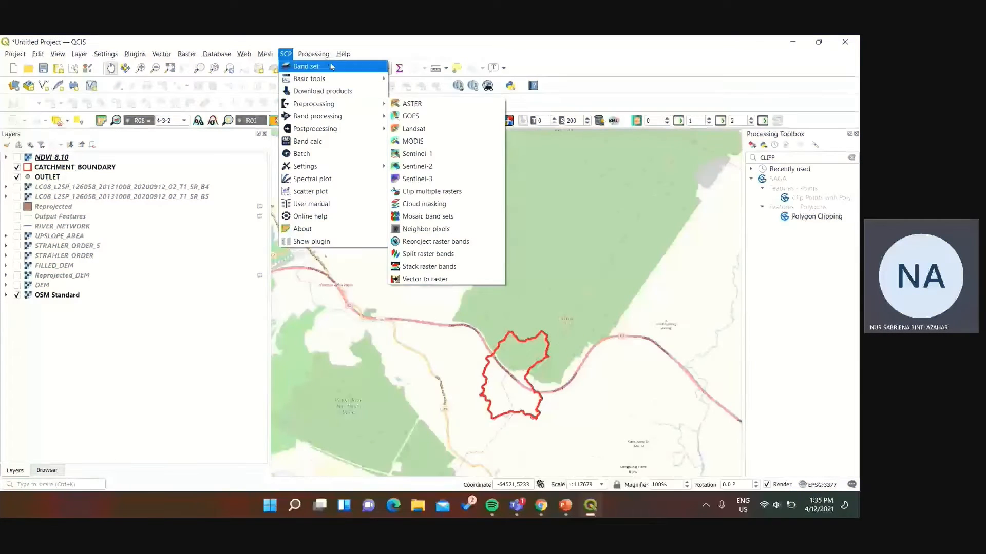
click(306, 66)
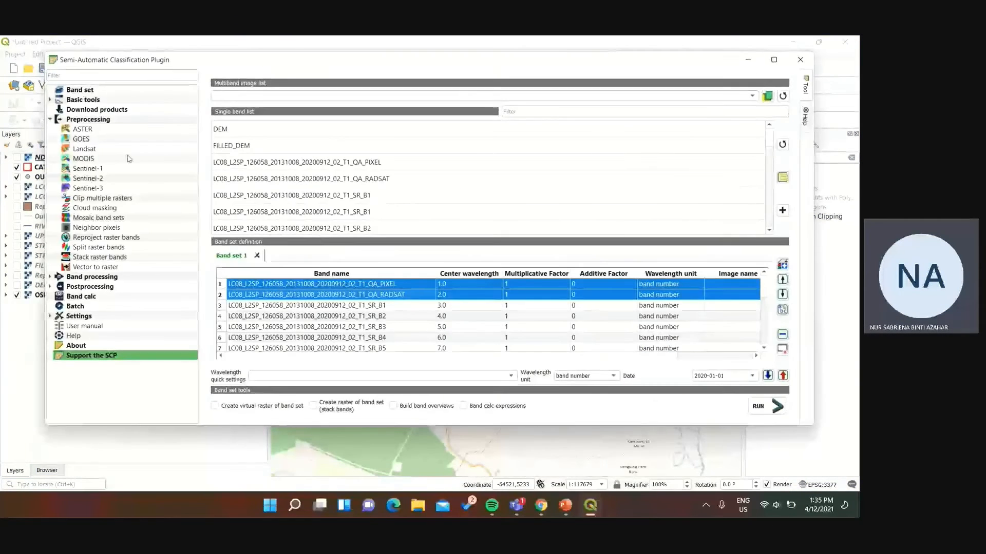
click(767, 96)
scroll(370, 267, down, 2)
click(437, 318)
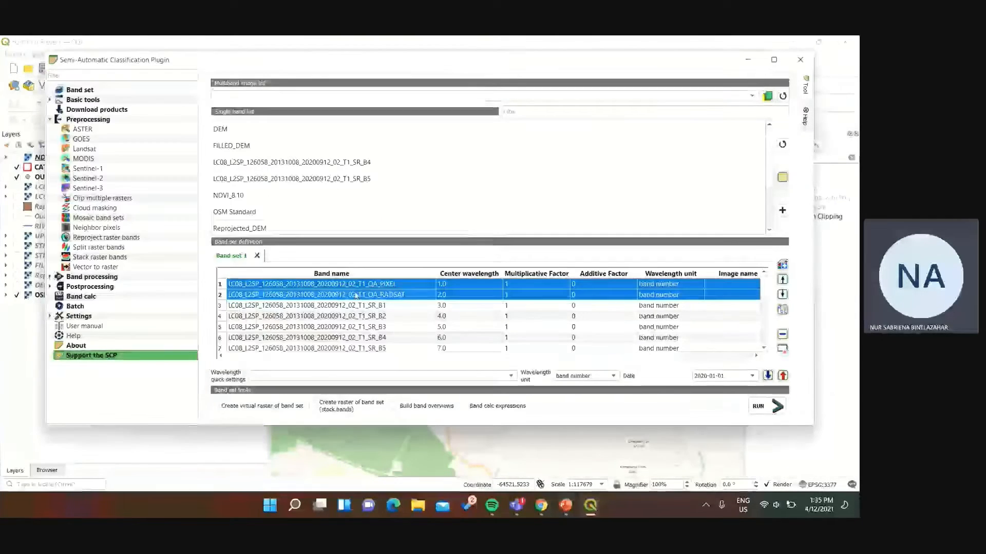
- Open the Landsat preprocessing tool and set the NDVI/8.10.2013 folder as the directory containing the Landsat bands
click(86, 120)
click(84, 150)
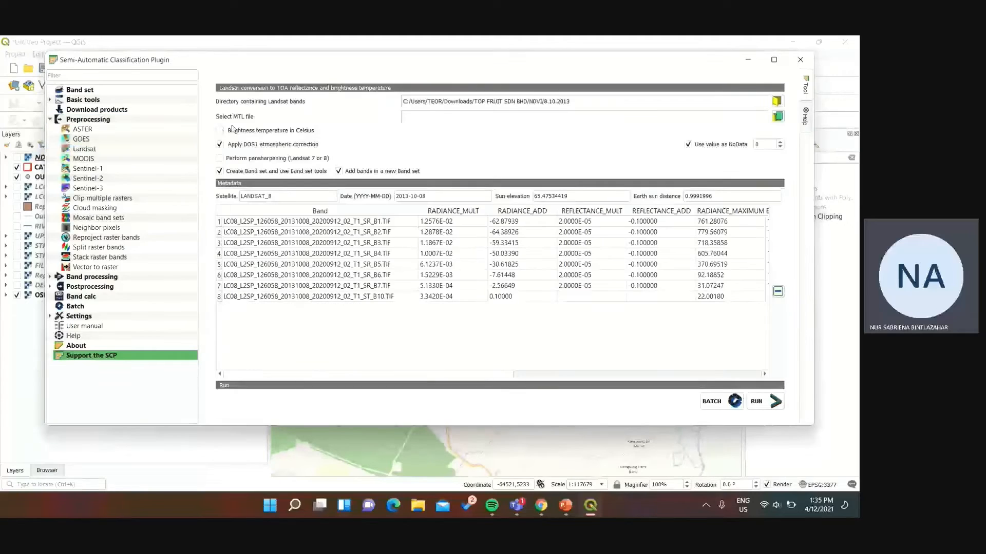
click(776, 101)
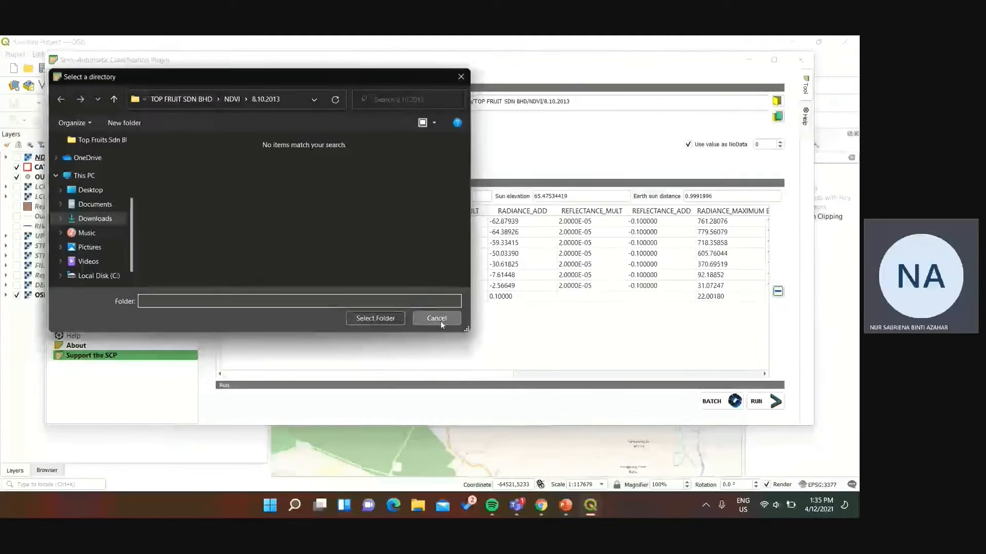
click(438, 318)
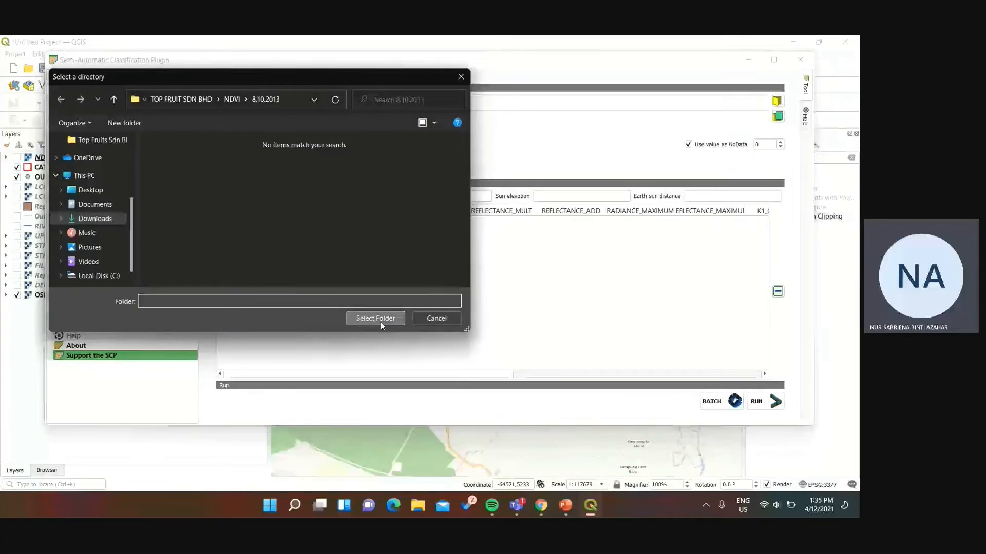
click(378, 319)
double_click(334, 211)
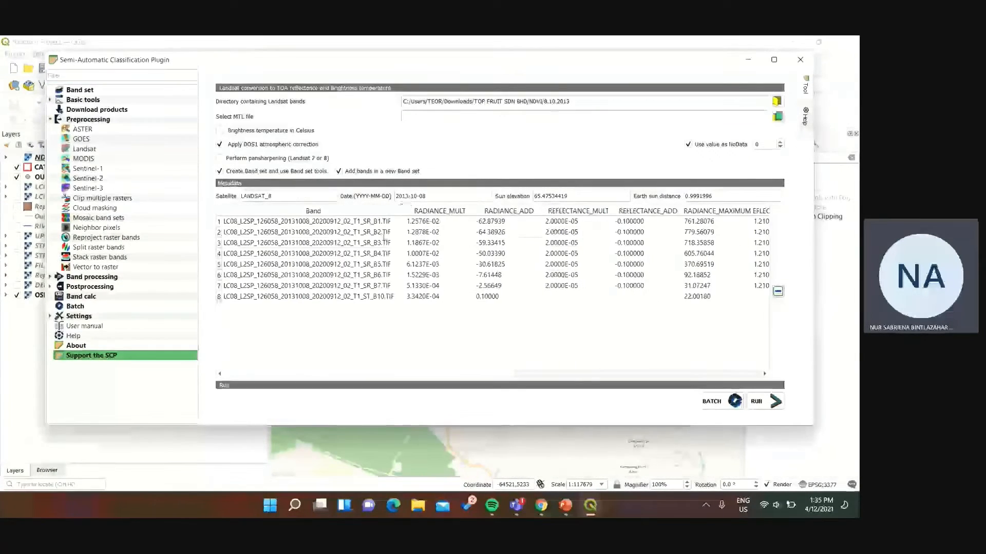
- Load LC08_L2SP_126058_20131008_20200912_02_T1_MTL.txt as the MTL file and run the DOS1-corrected conversion into the 8.10.2013 folder
click(777, 117)
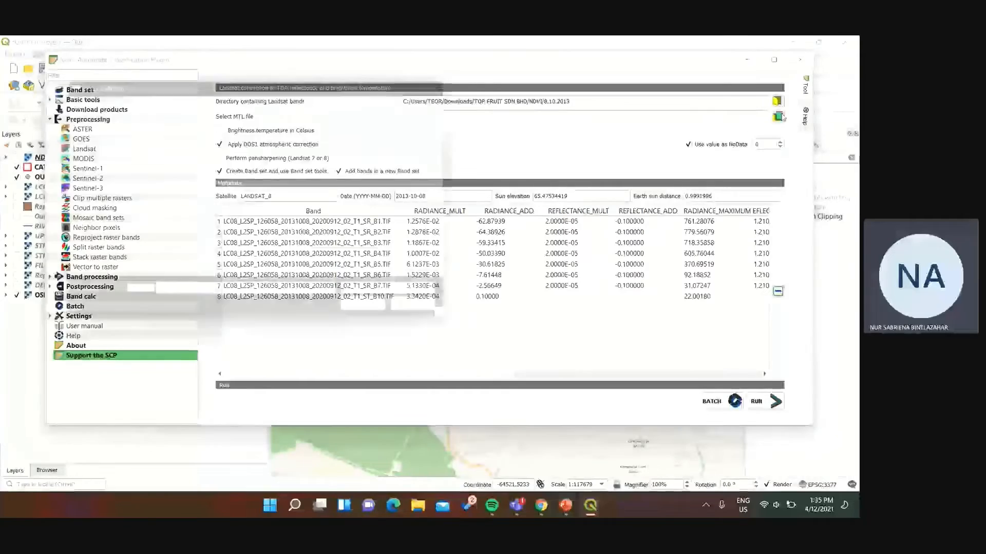
double_click(250, 181)
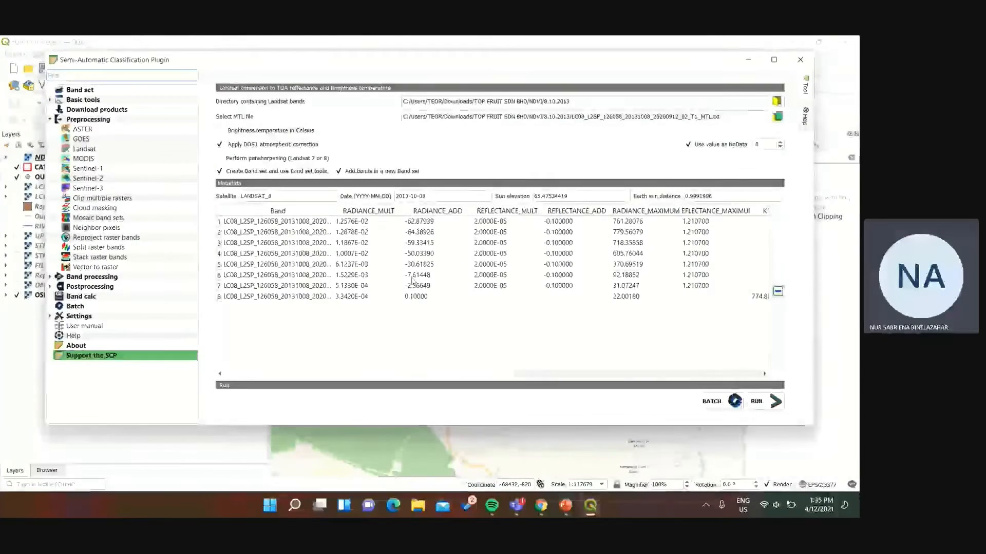
click(766, 401)
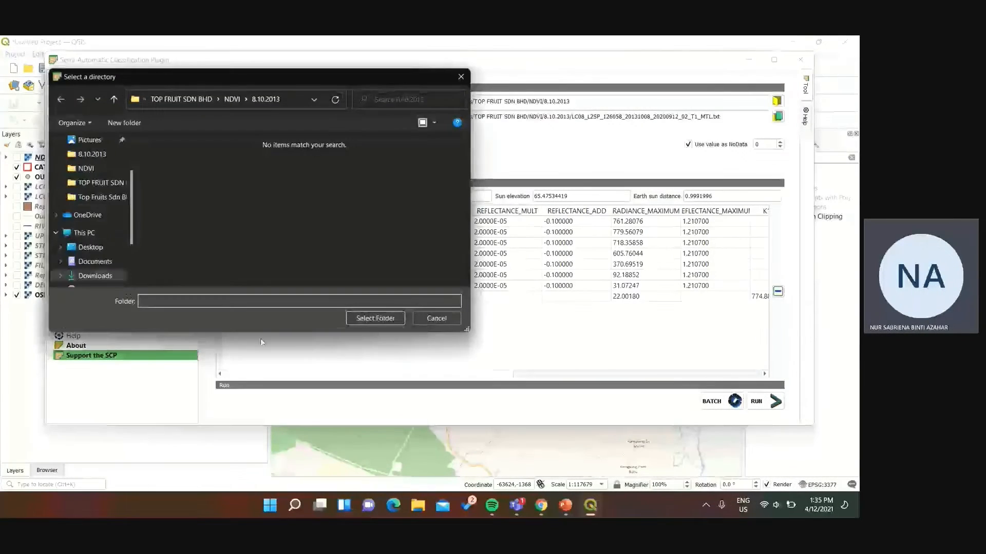
click(375, 317)
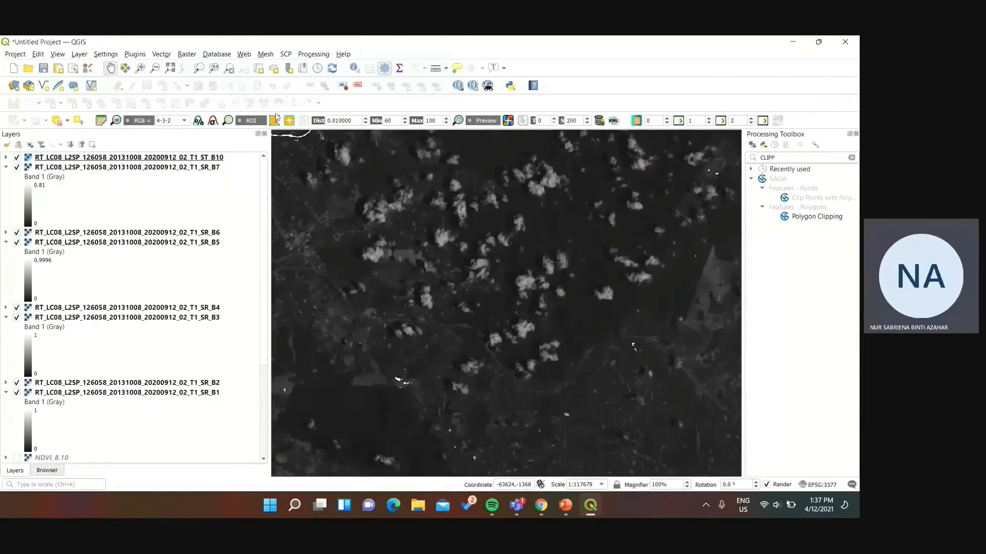
- Collapse the expanded legends of the corrected RT_LC08 band layers in the layer list
click(6, 167)
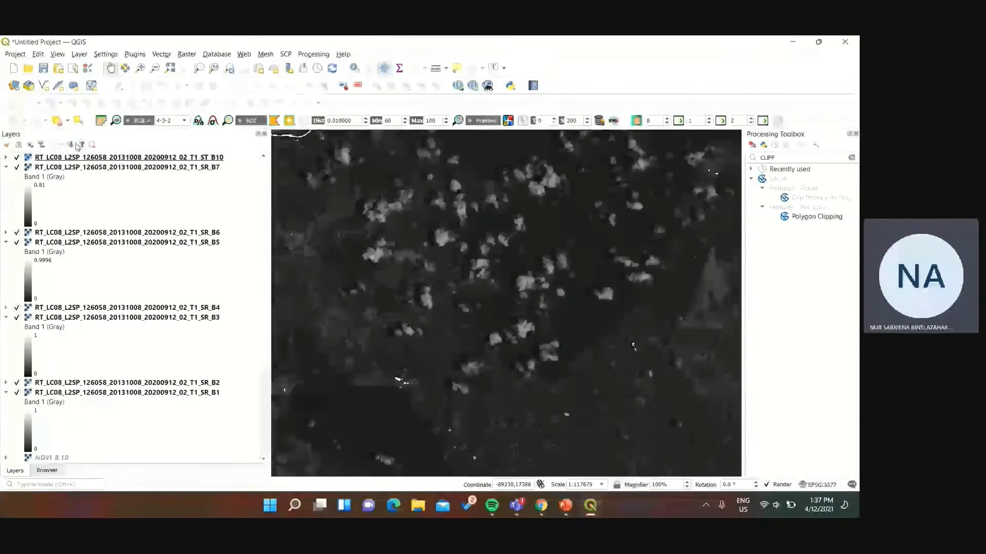
click(6, 186)
click(5, 206)
click(6, 226)
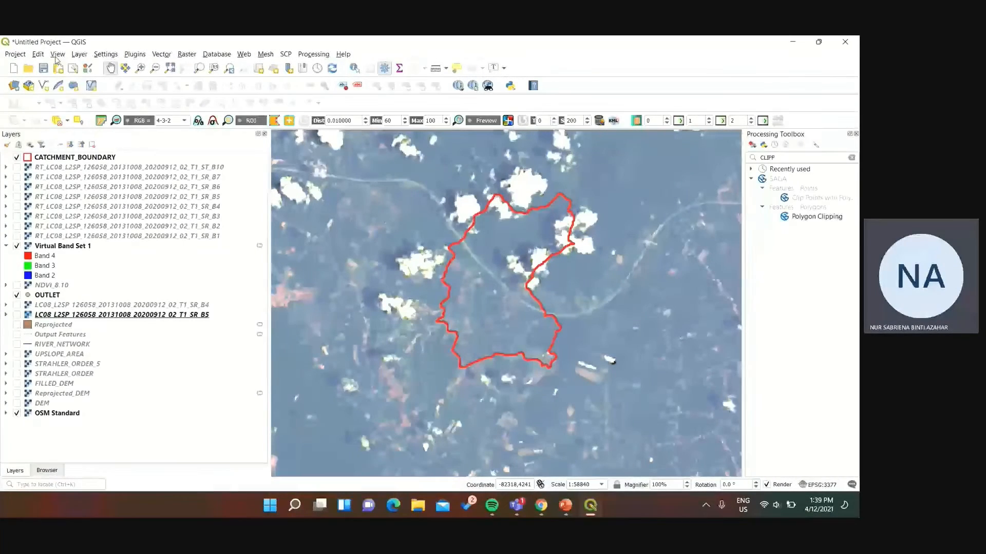
- Create the SCP training input file CLASSIFICATION in the NDVI/8.10.2013 folder
click(79, 54)
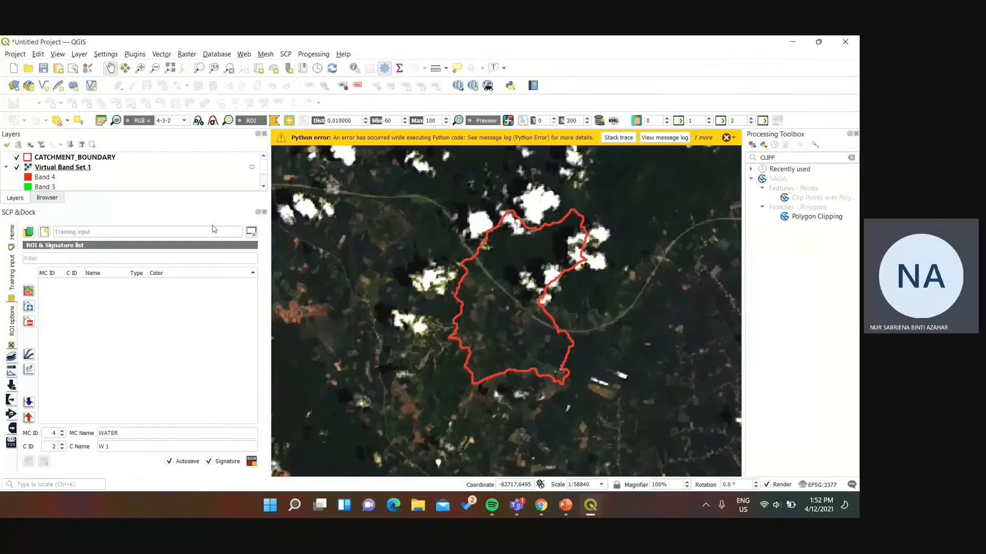
click(45, 233)
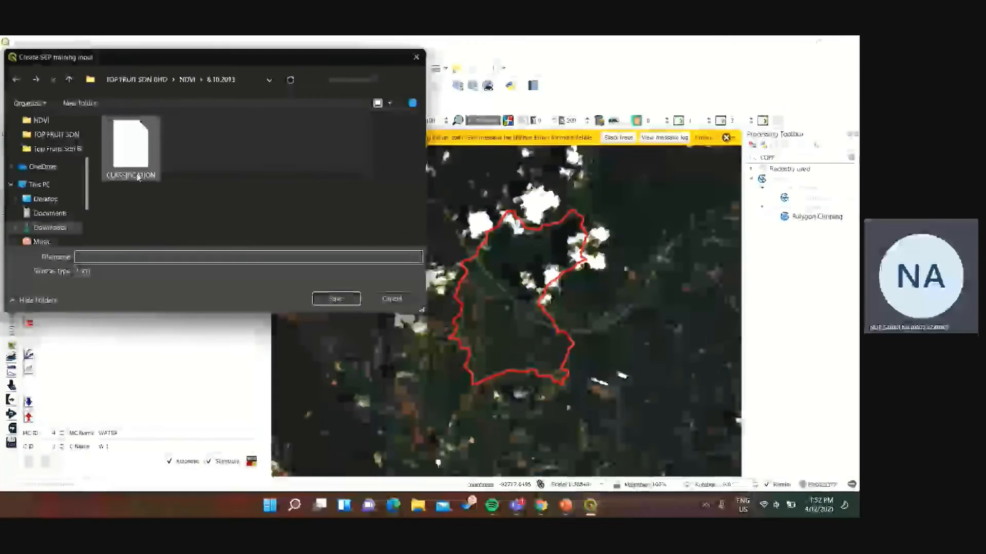
right_click(135, 150)
click(273, 145)
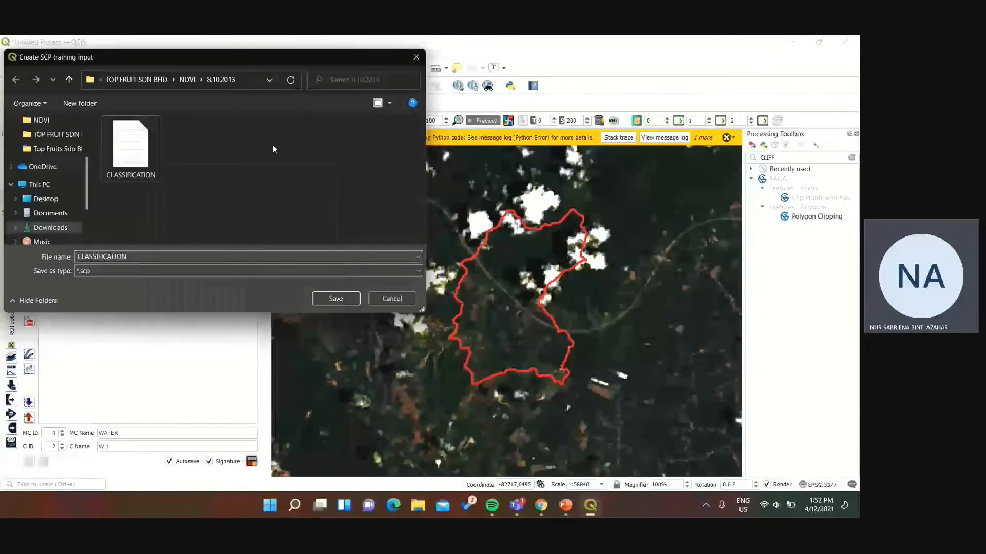
click(336, 299)
click(451, 267)
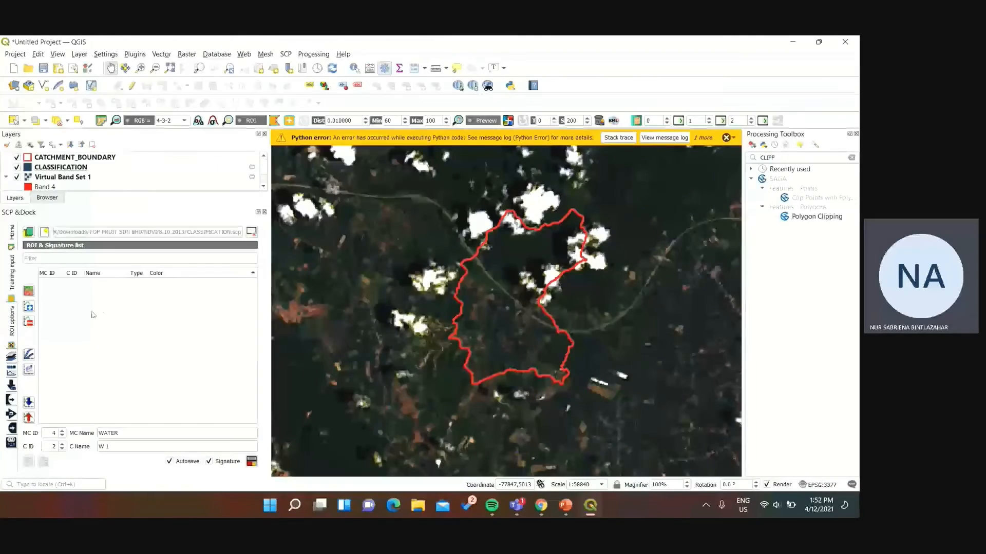
- Add a WATER training area near the catchment's southern boundary with MC ID 1, C ID 1 and class name W 1
scroll(493, 322, up, 1)
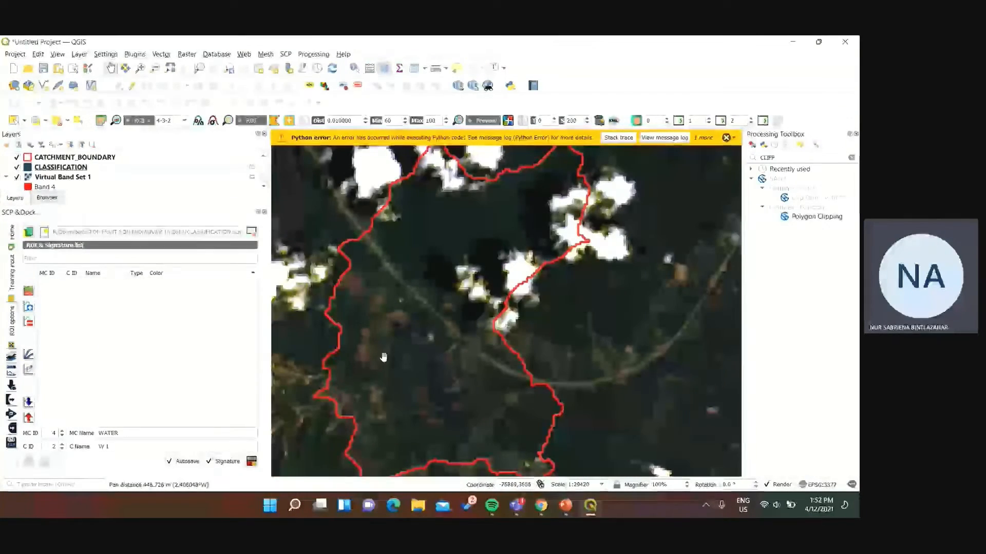
click(62, 436)
click(62, 436)
click(62, 436)
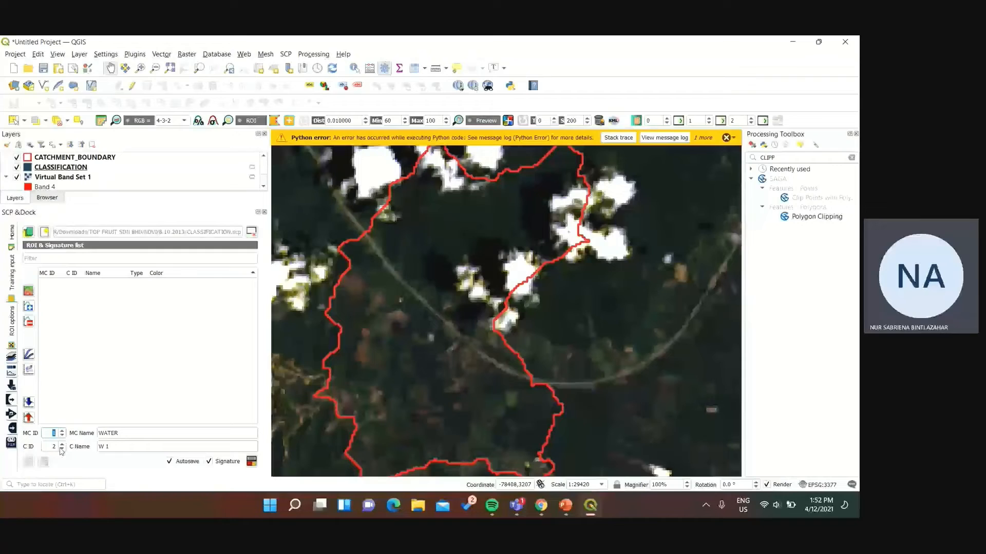
click(132, 434)
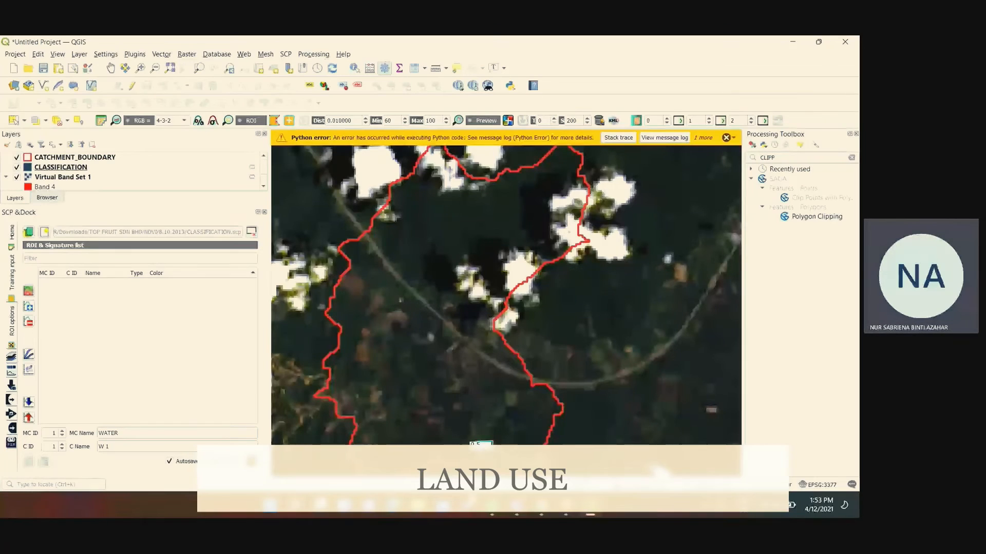
right_click(481, 453)
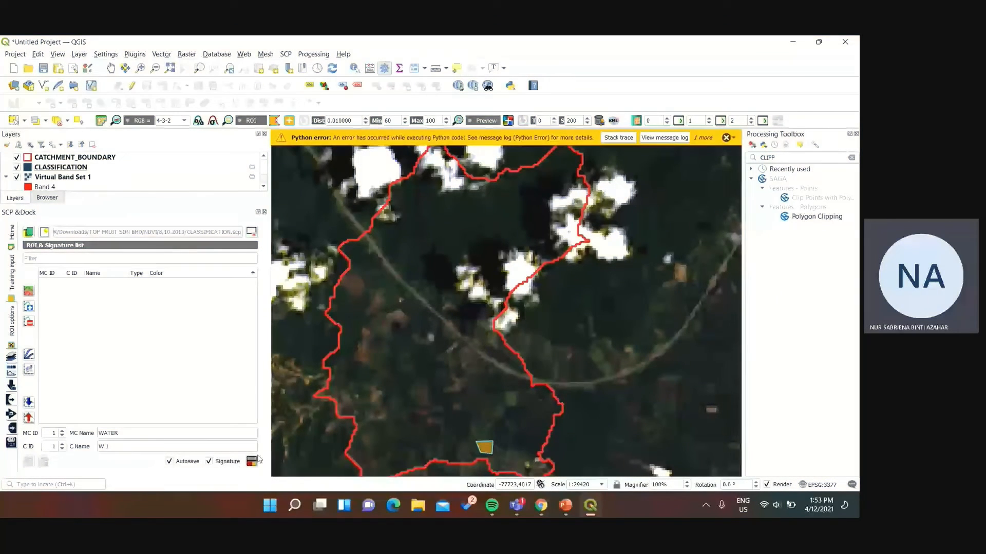
click(251, 462)
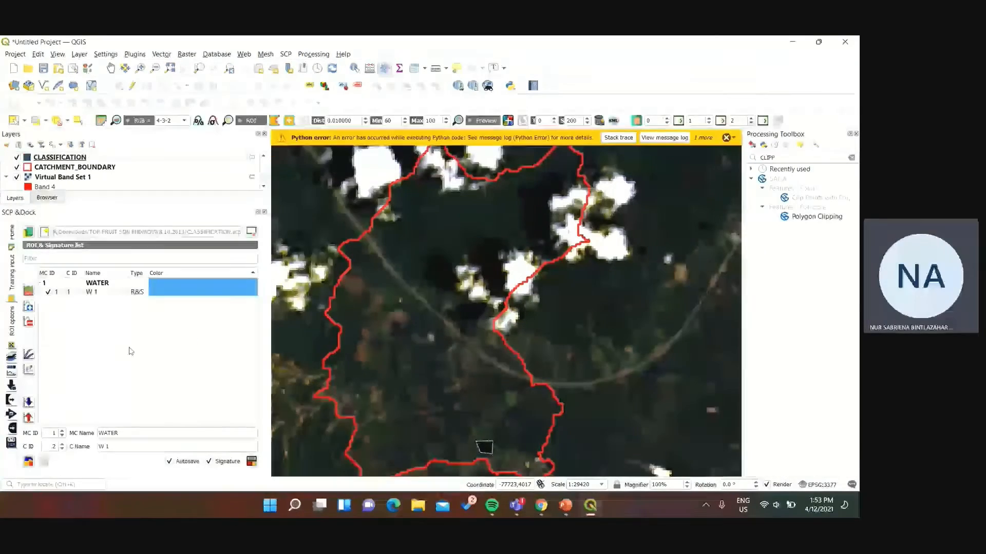
- Add a CLOUD training area on the white cloud at the catchment's eastern boundary with MC ID 2 and class name C 1
double_click(107, 433)
text(CLOUD)
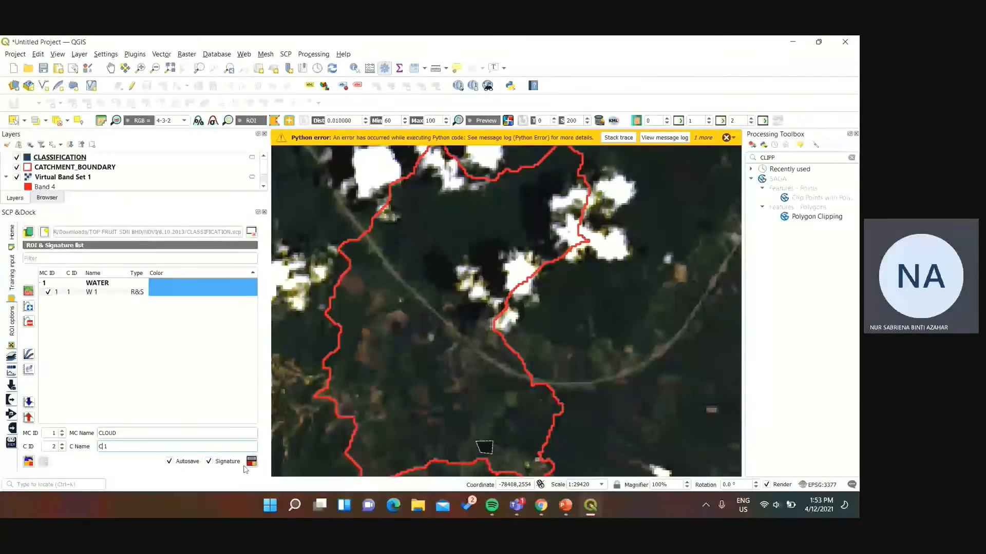
click(62, 432)
click(514, 277)
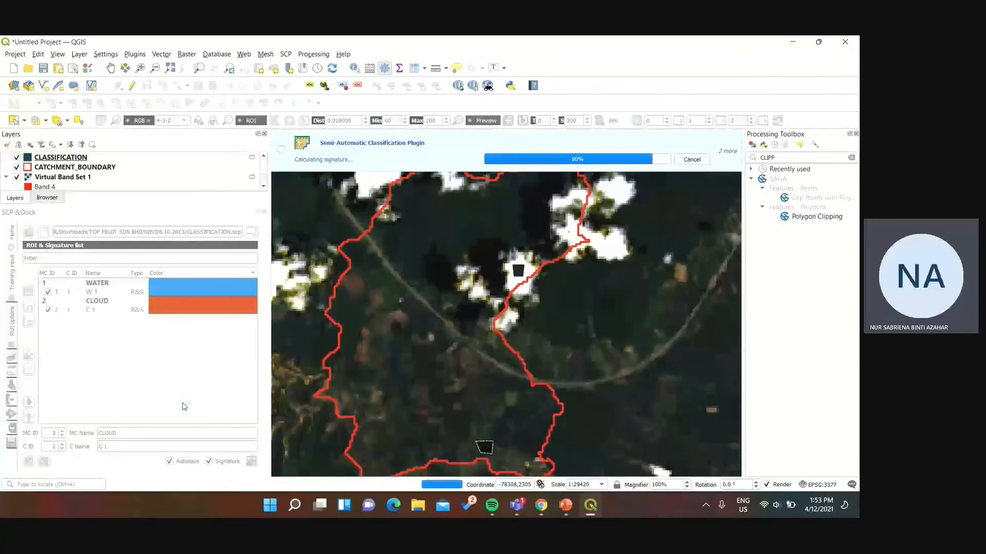
- Add a BUILD-UP training area in the southern half of the catchment with MC ID 3, C ID 1 and class name B 1
click(61, 432)
click(61, 449)
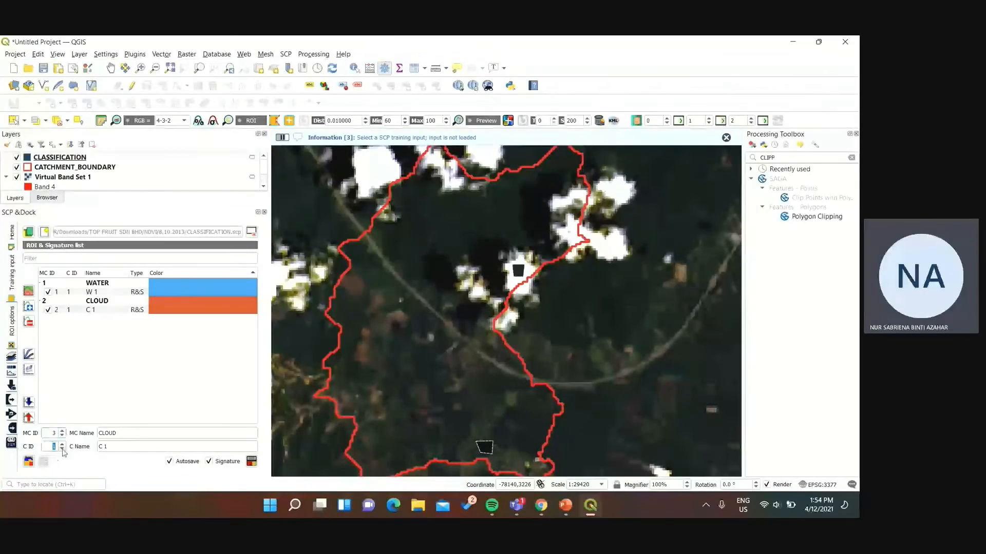
double_click(140, 431)
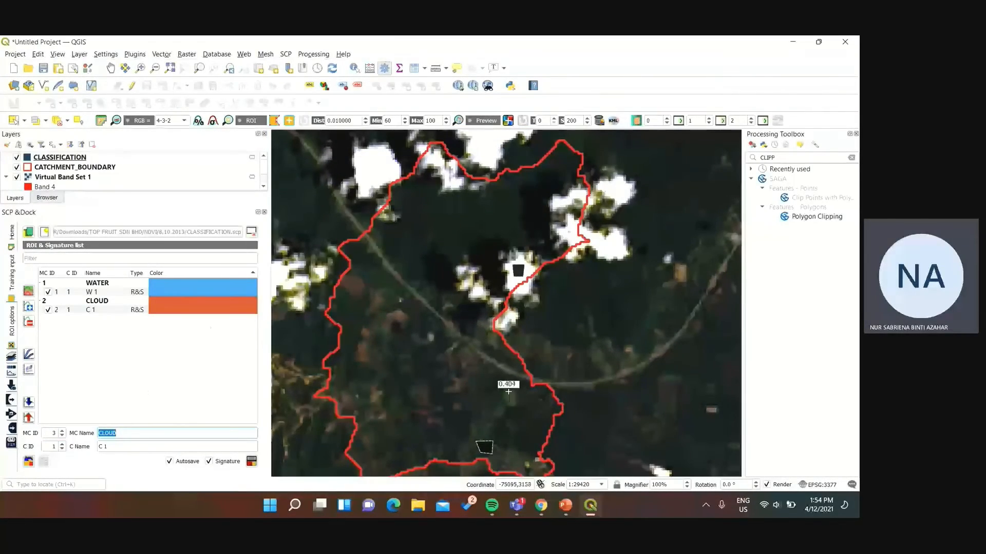
text(BUILD-UP)
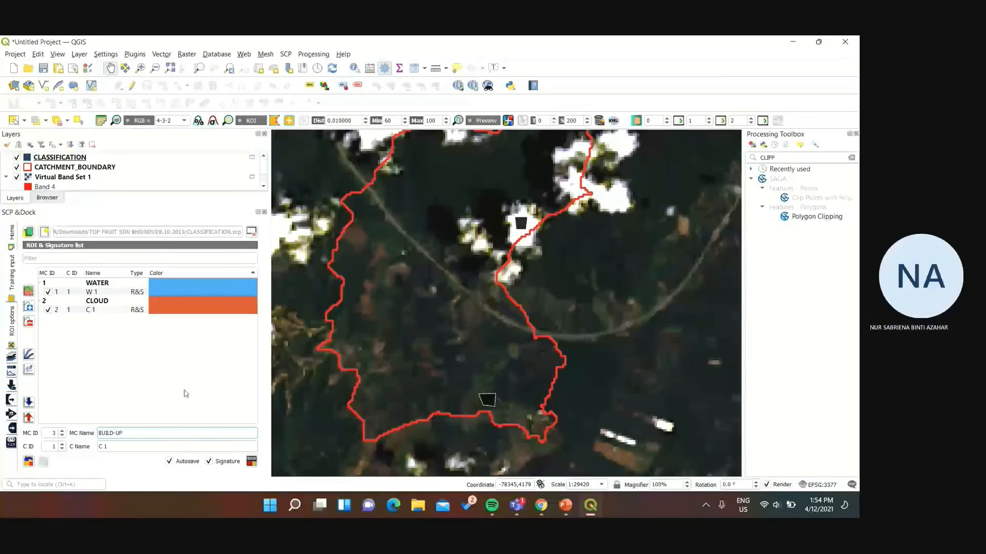
double_click(101, 447)
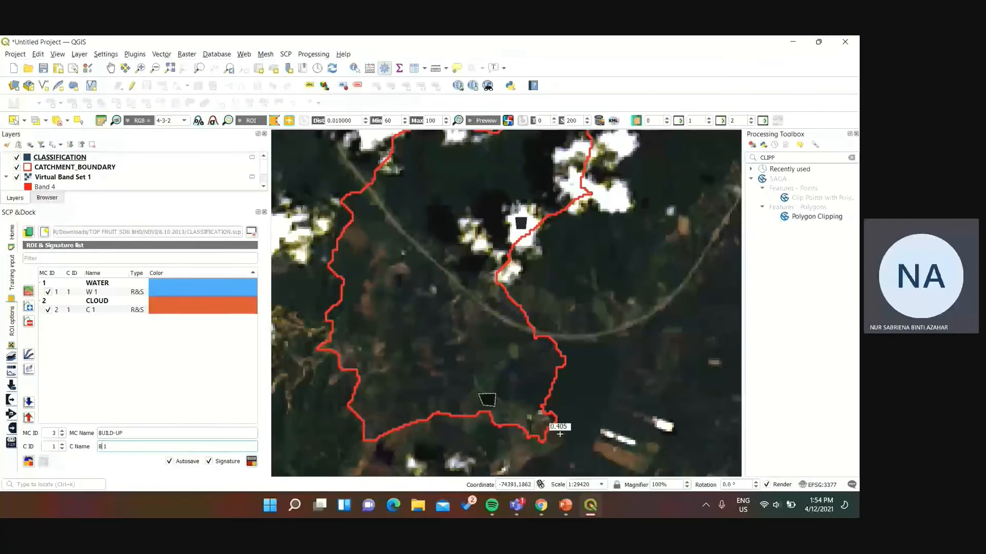
click(252, 464)
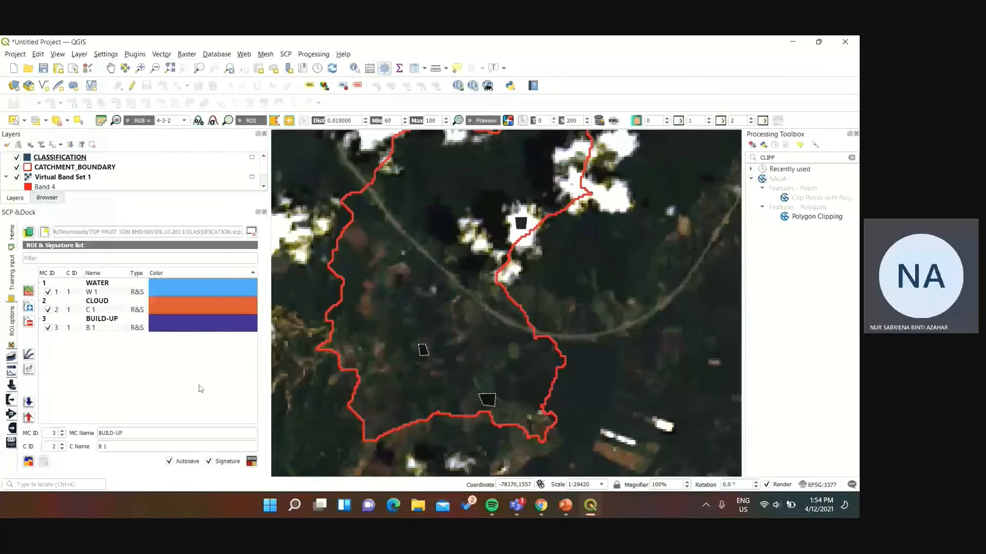
- Add a VEGETATION training area in the dark green northern part of the catchment with MC ID 4 and class name B 1
click(62, 434)
text(VEGETATION)
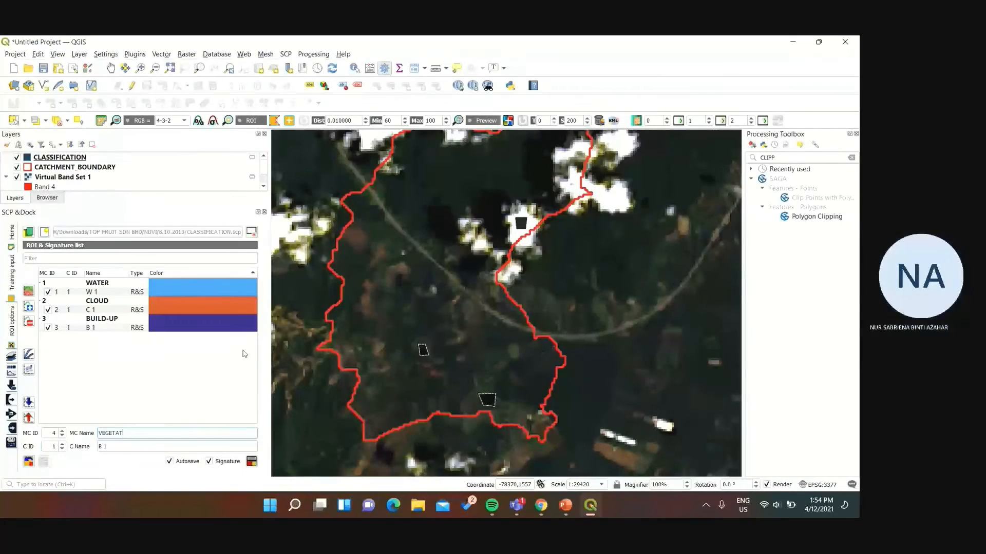
click(277, 125)
click(423, 180)
click(445, 180)
click(442, 190)
right_click(428, 191)
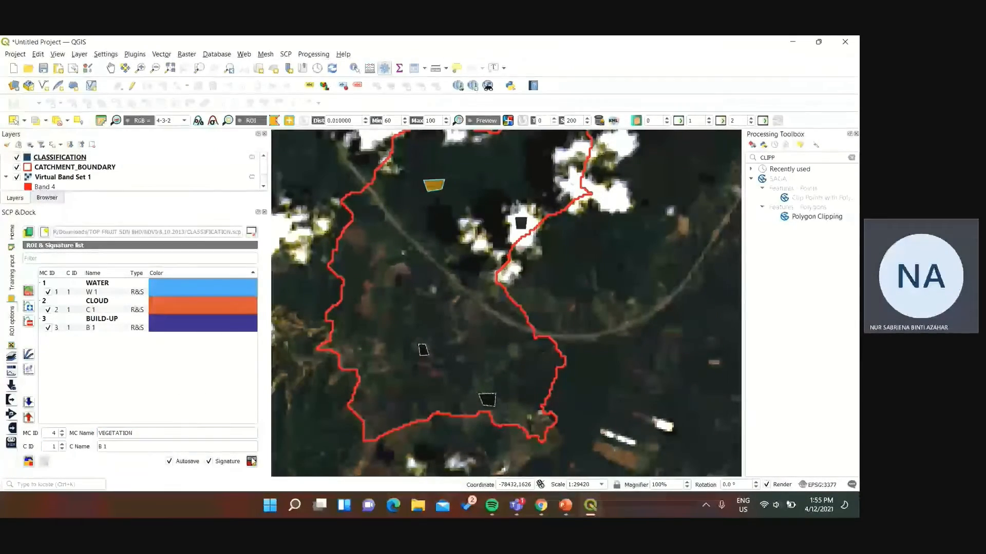
click(251, 461)
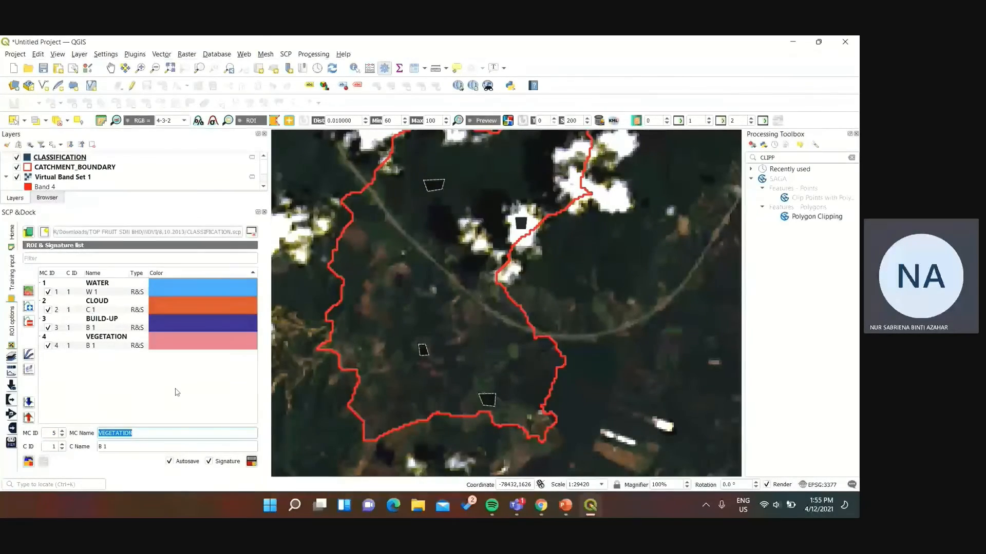
- Add a SOIL training area in the southwestern part of the catchment with MC ID 5, C ID 1 and class name S 1
text(SOIL)
double_click(91, 329)
double_click(91, 346)
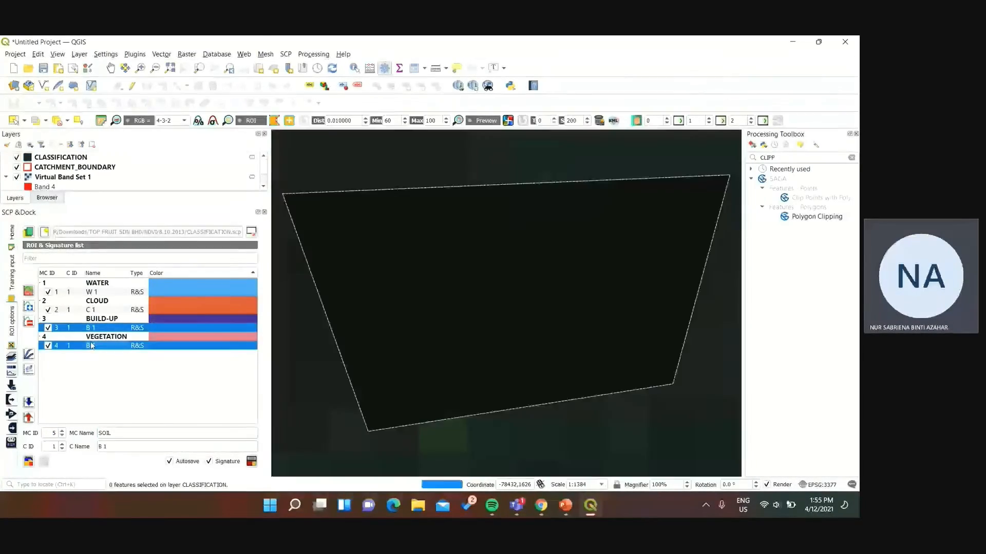
scroll(353, 346, down, 4)
click(102, 447)
key(BackSpace)
text(S)
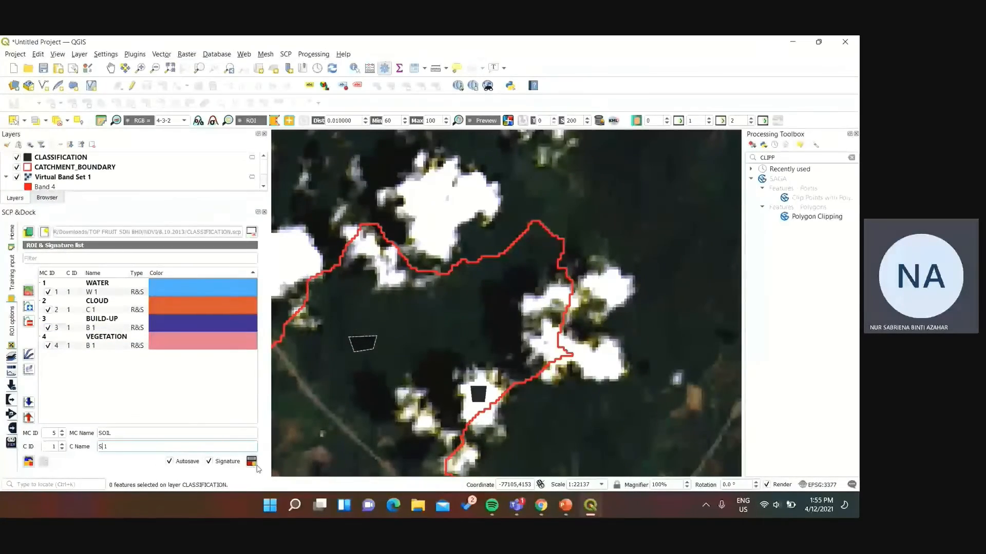
drag(314, 275, 433, 111)
click(275, 121)
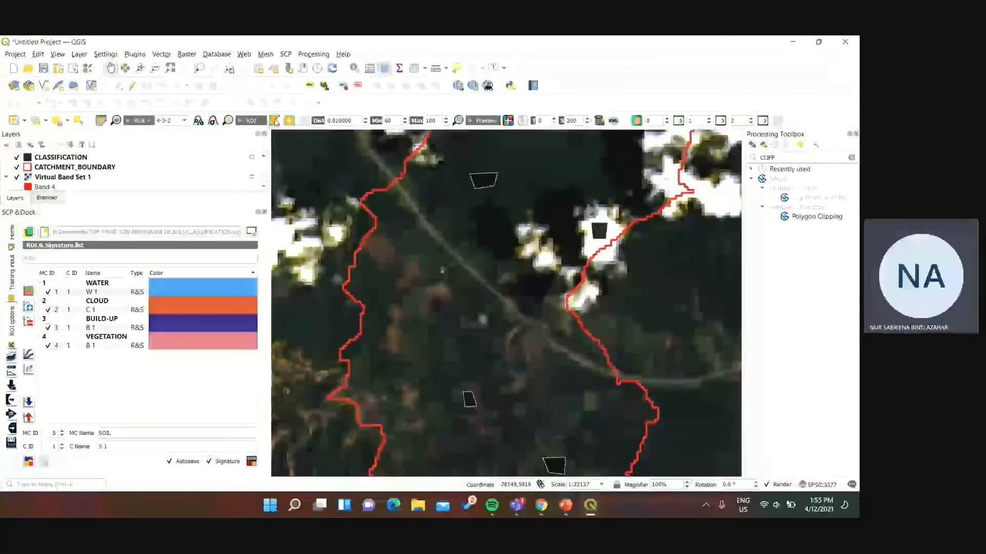
click(251, 462)
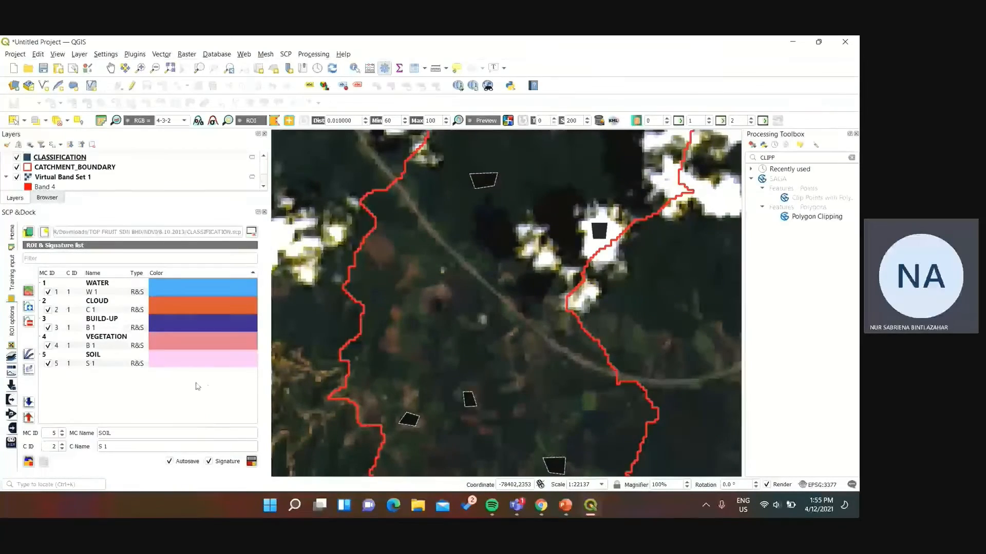
- Plot the spectral signatures of all five land use classes and compare their curves and overlaps
drag(165, 288, 162, 364)
click(28, 354)
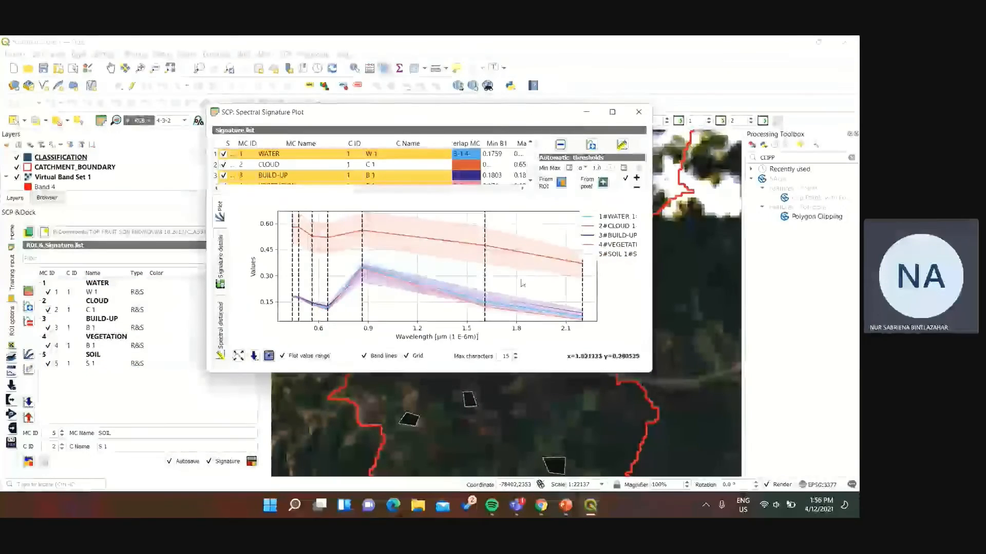
drag(479, 192, 488, 227)
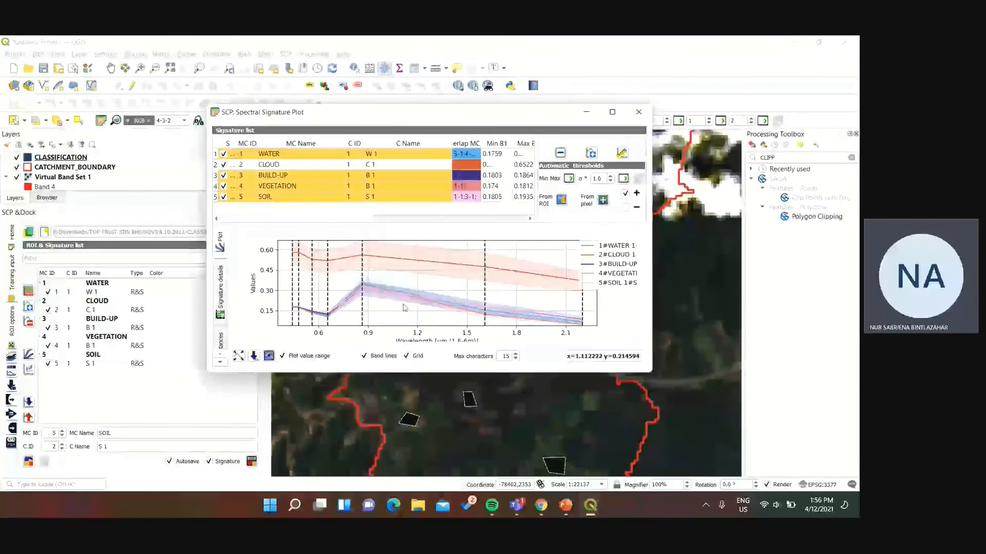
click(646, 112)
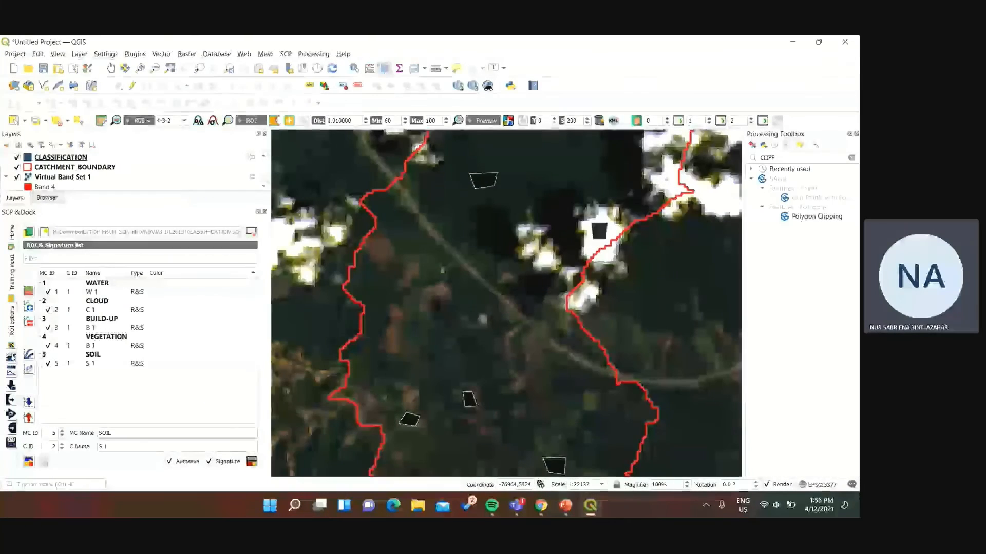
- Generate a classification preview over the catchment area and rename the resulting temporary layer CLASSIFICATION
scroll(509, 160, down, 1)
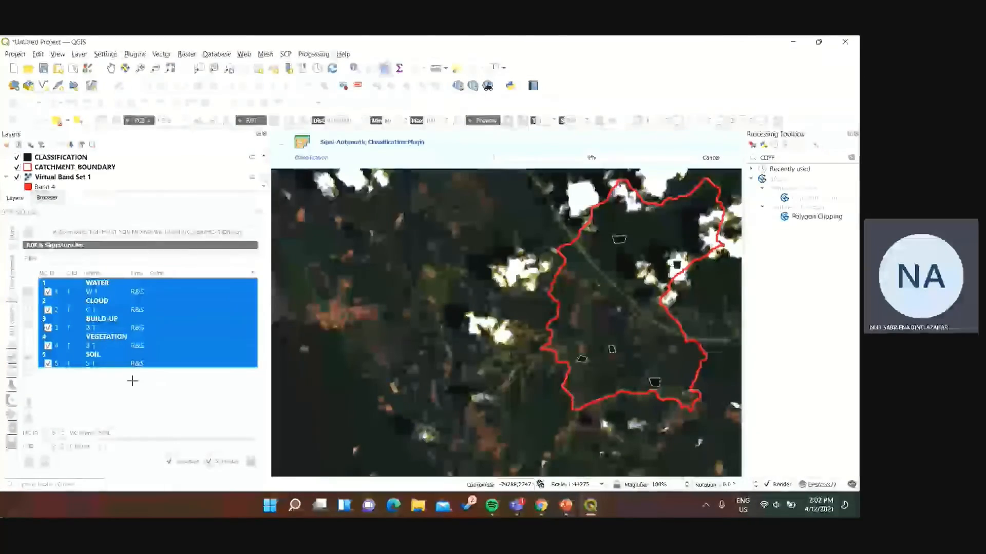
click(111, 68)
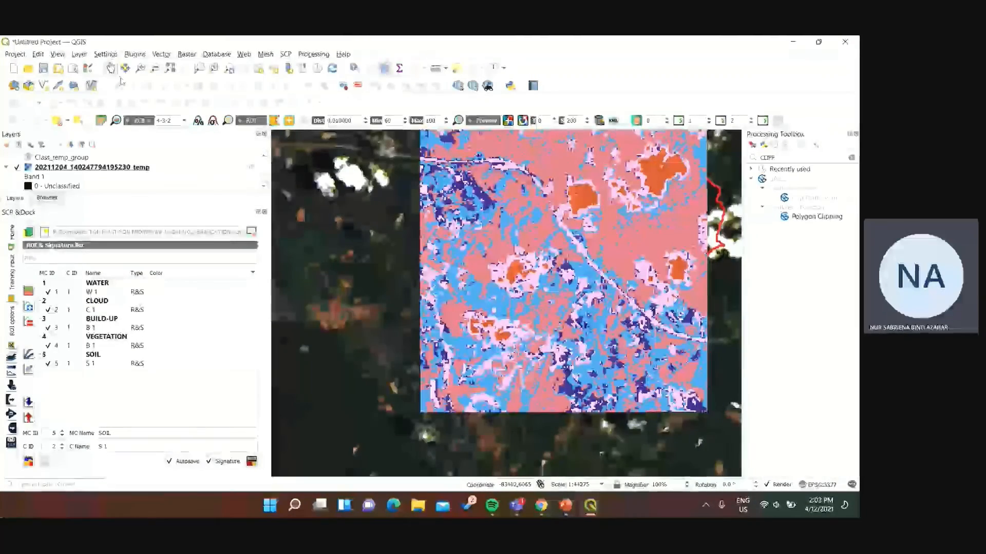
drag(411, 226, 366, 264)
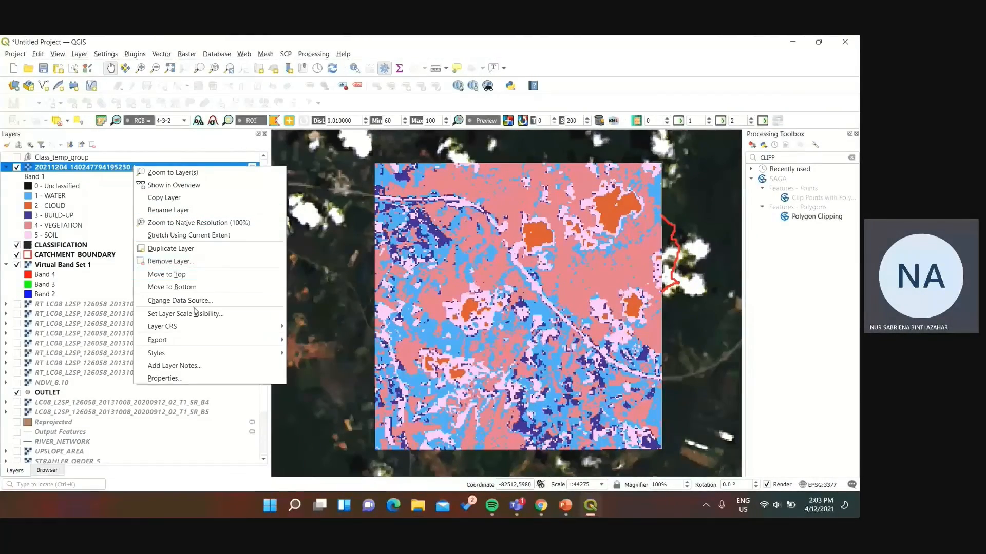
click(200, 212)
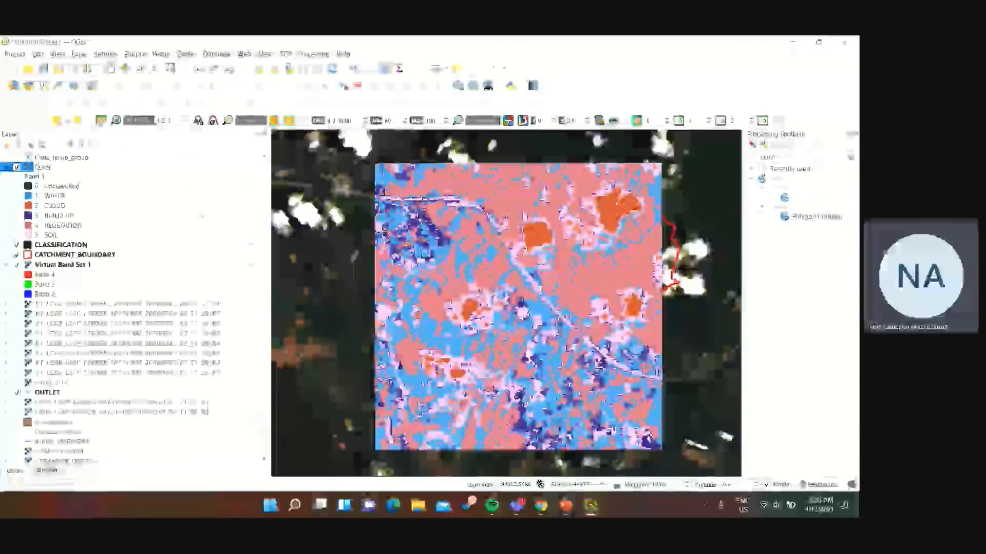
key(Return)
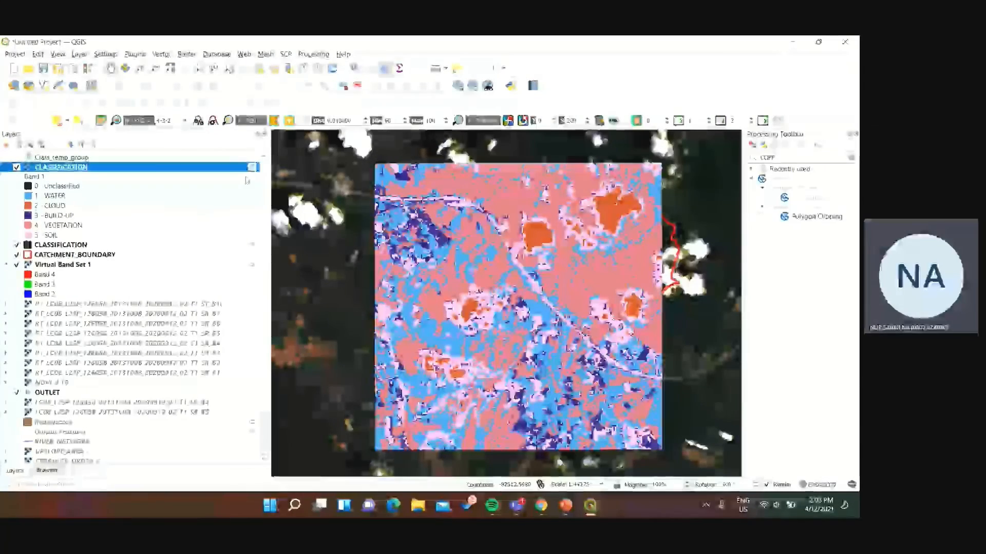